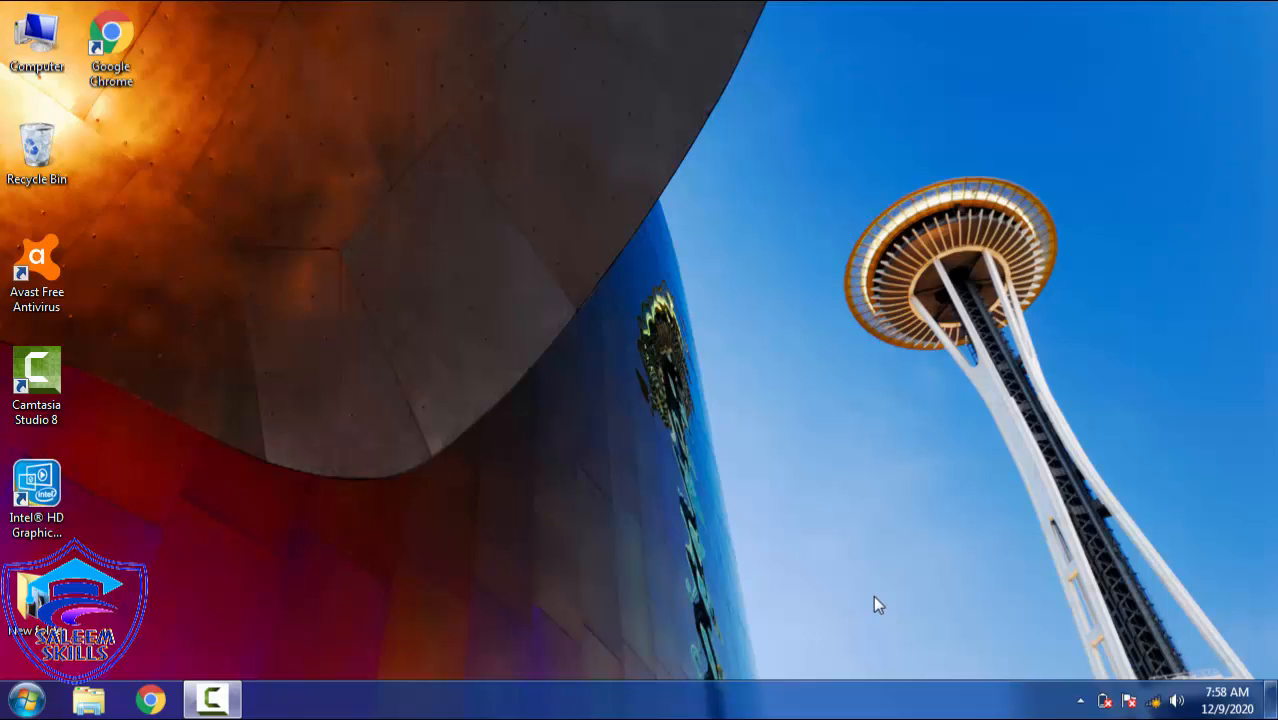
Start Word 2016, dismiss the Office activation wizard and create a blank document.
left_click(6, 700)
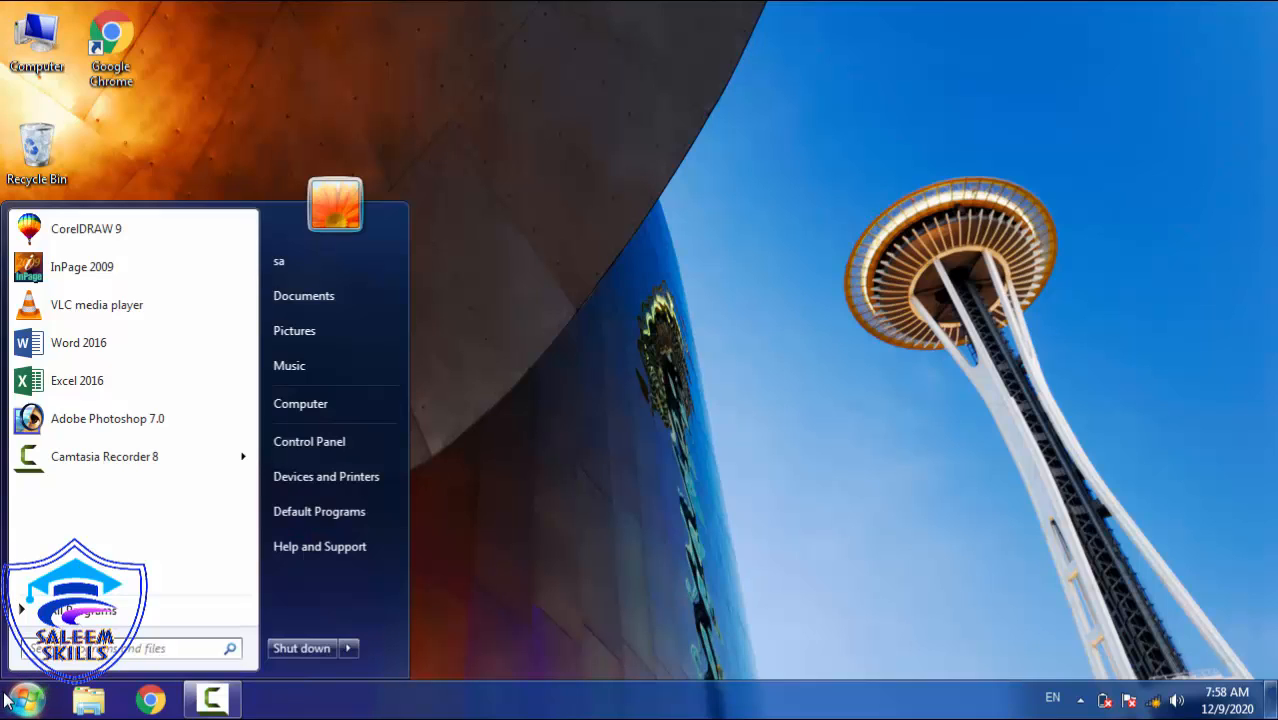
left_click(105, 343)
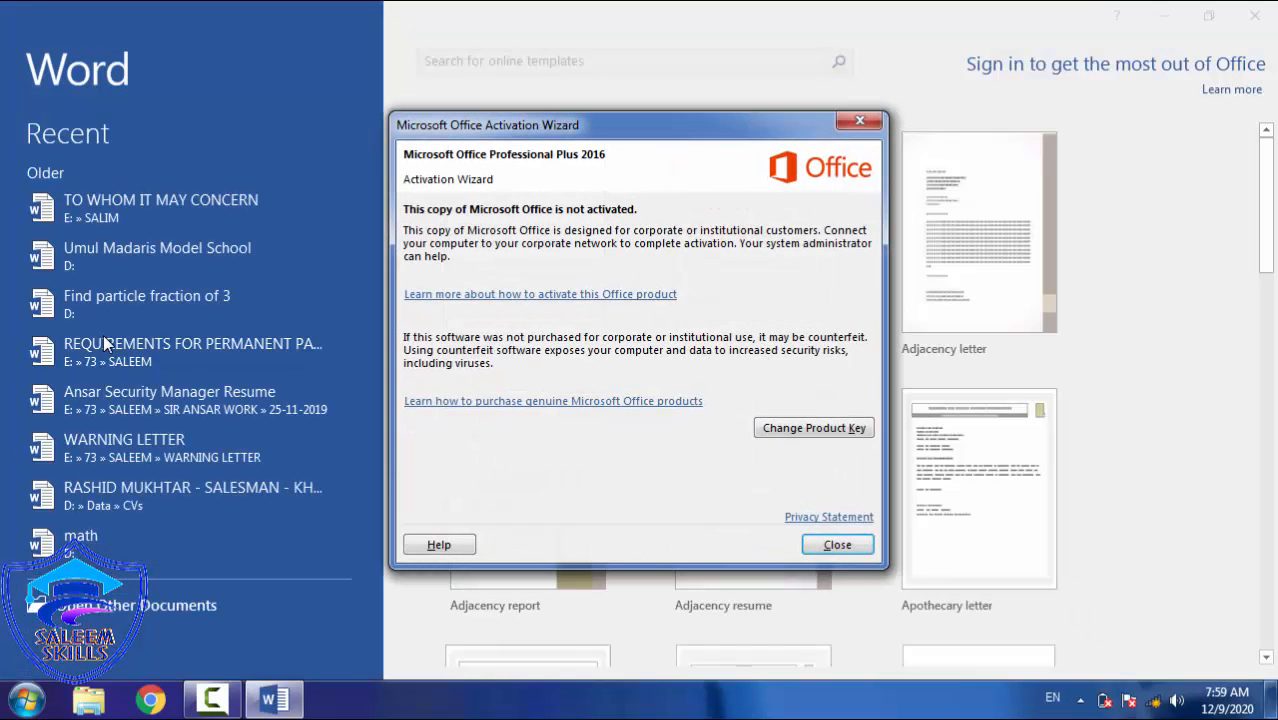
left_click(838, 545)
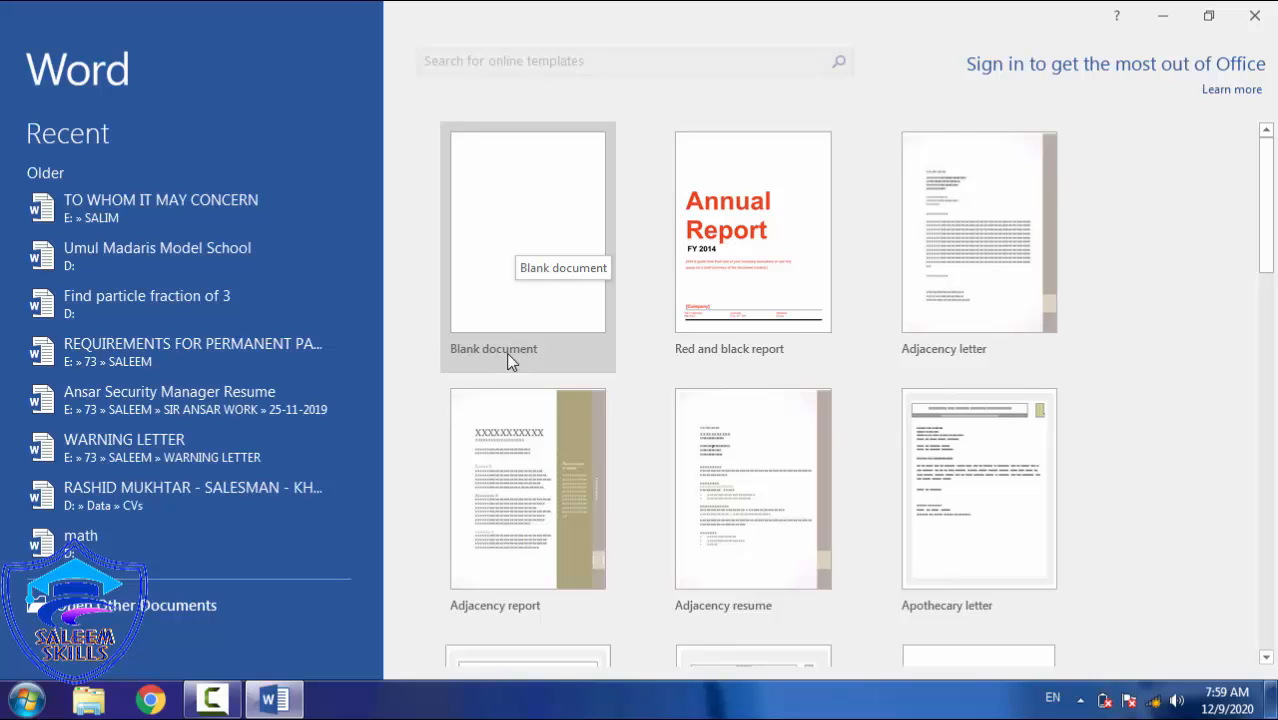
left_click(502, 241)
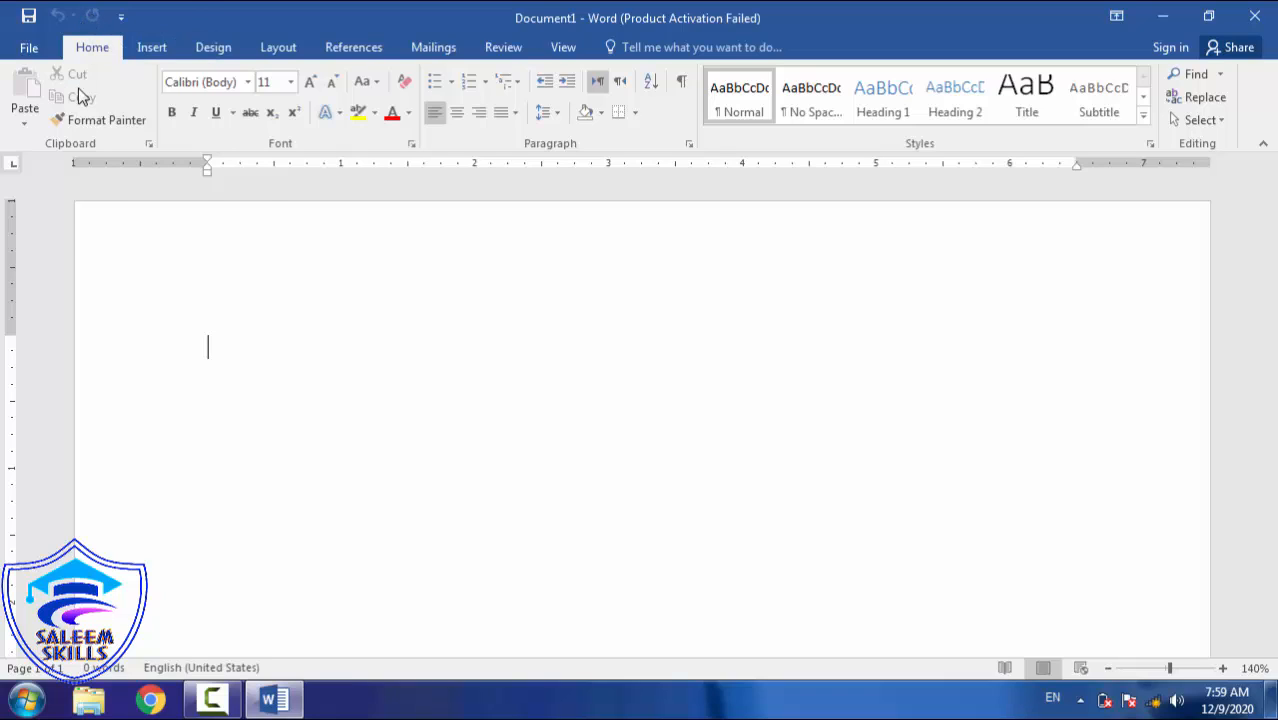
Add the New, Open, Print Preview and Print, and Spelling & Grammar commands to the Quick Access Toolbar.
left_click(122, 20)
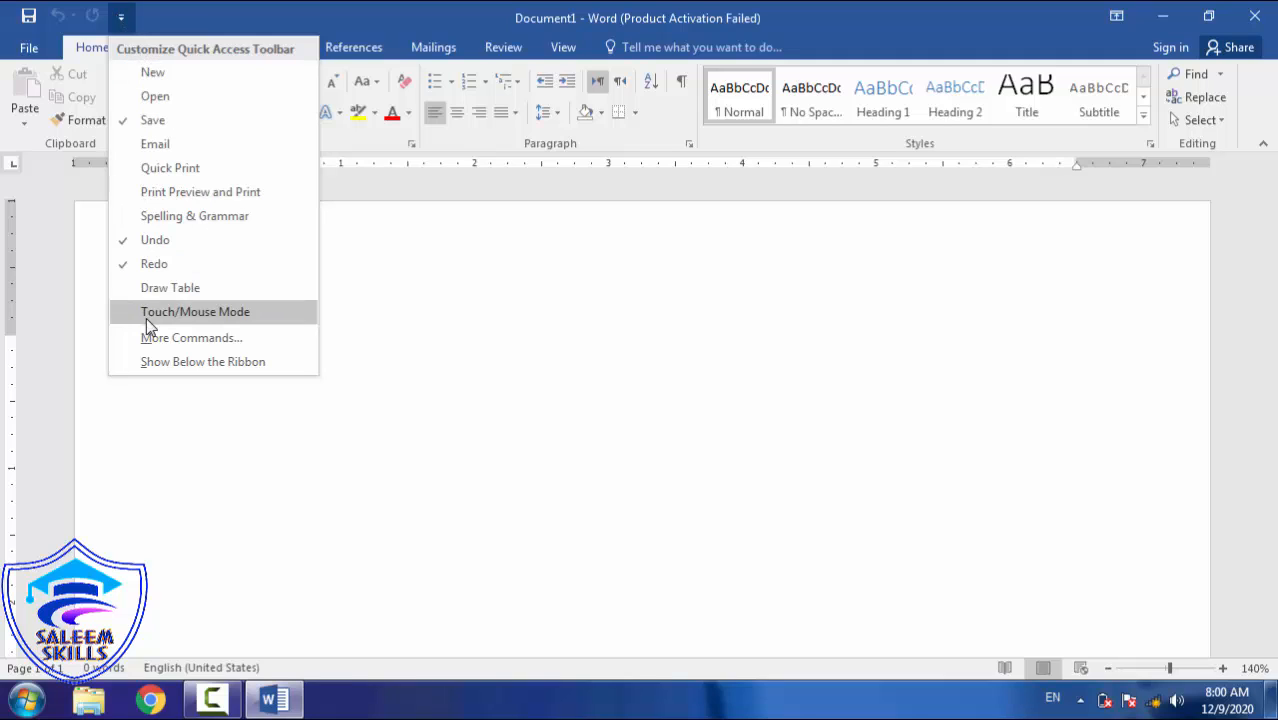
left_click(147, 76)
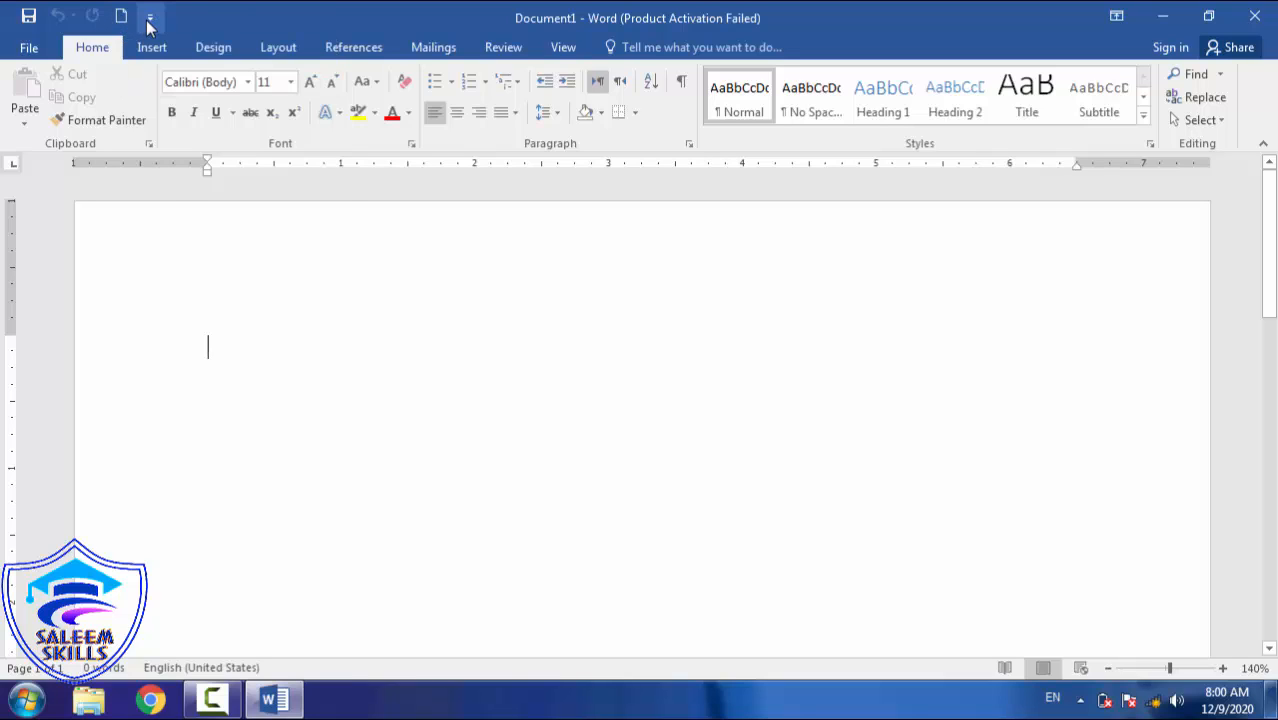
left_click(143, 20)
left_click(183, 97)
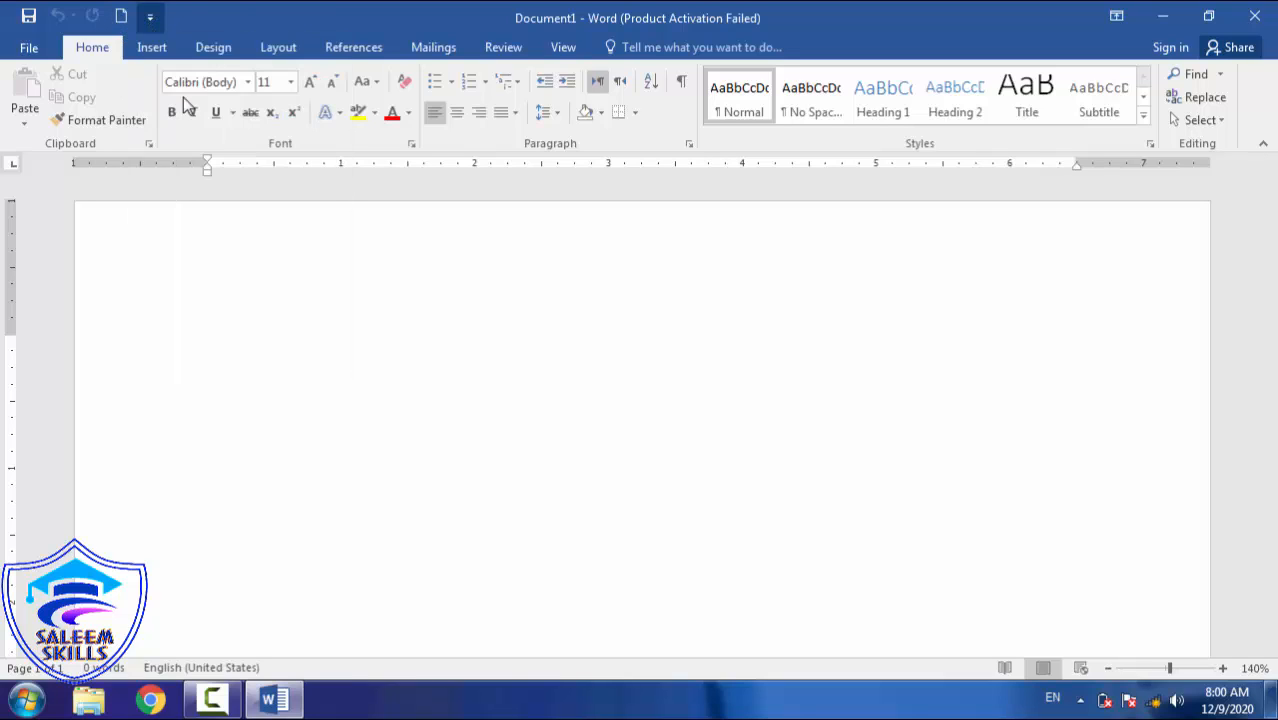
left_click(176, 22)
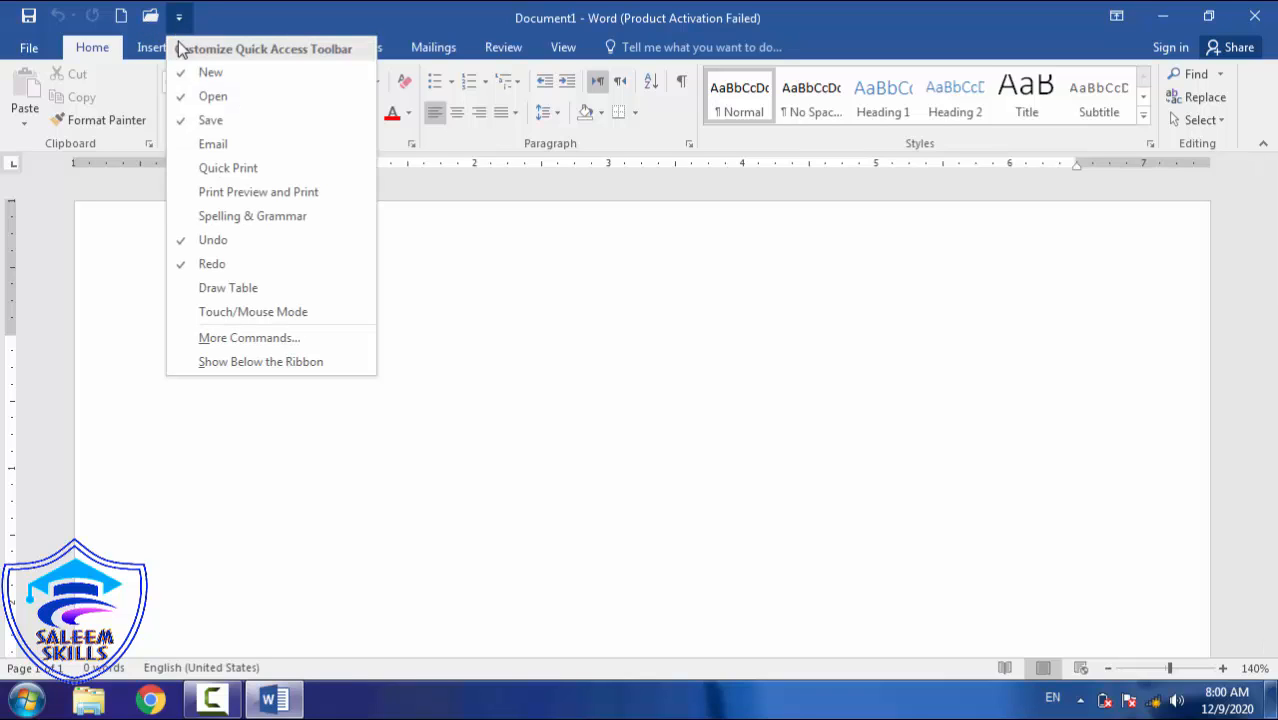
left_click(200, 188)
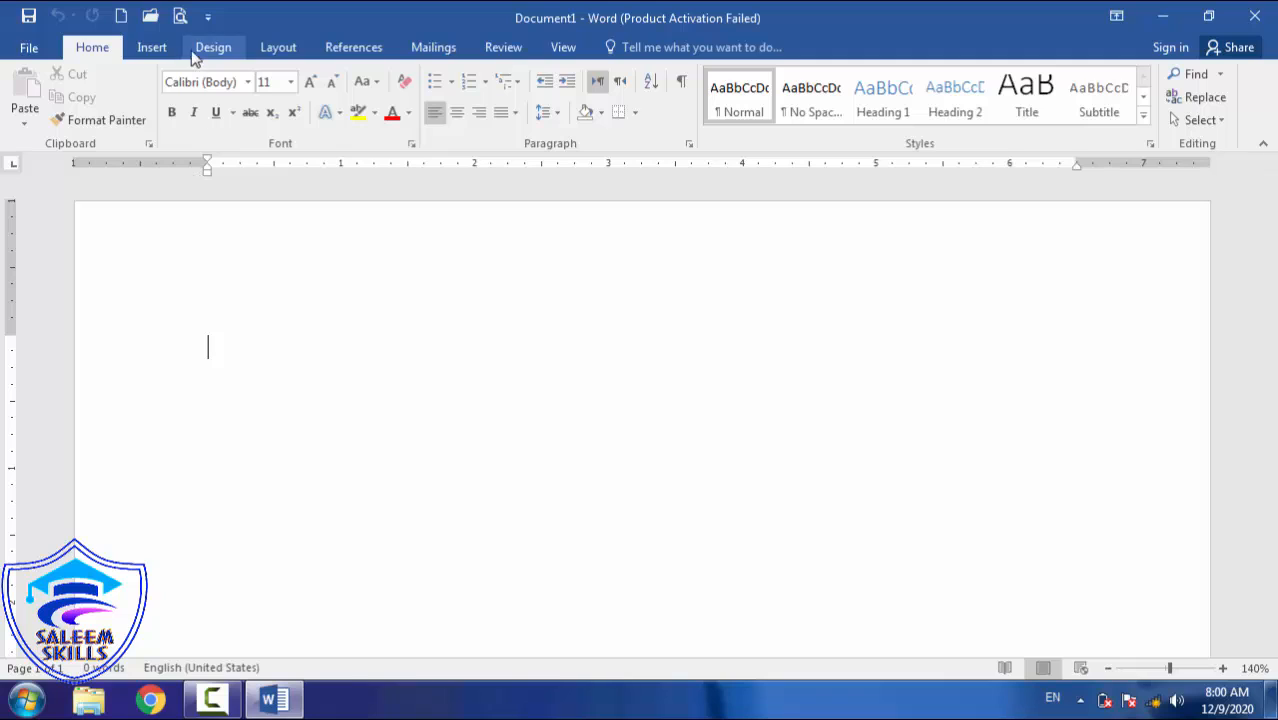
left_click(209, 18)
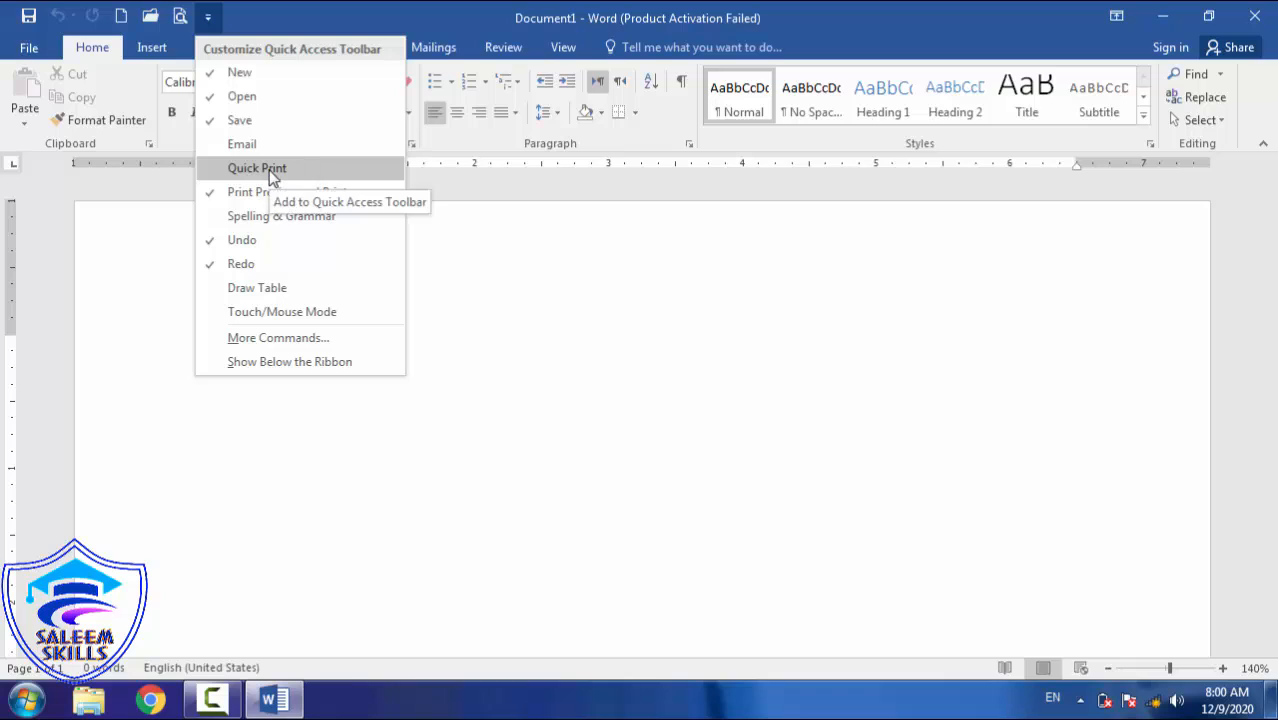
left_click(281, 216)
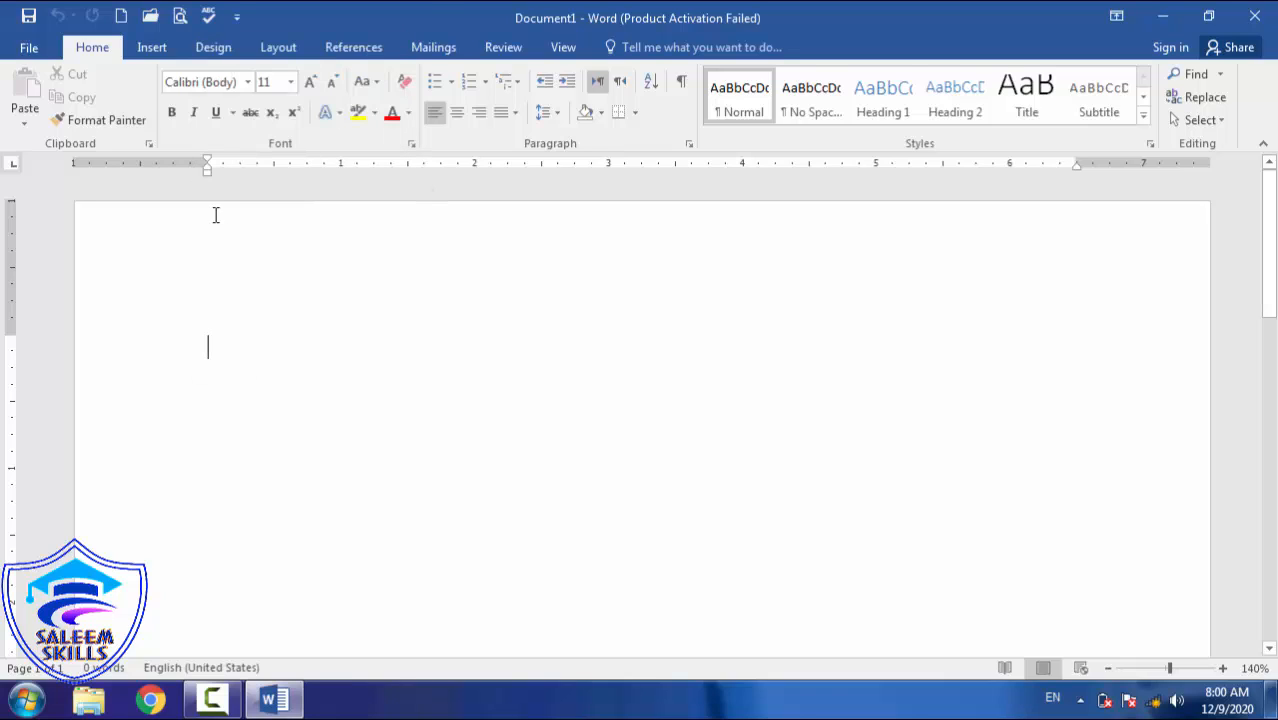
left_click(236, 20)
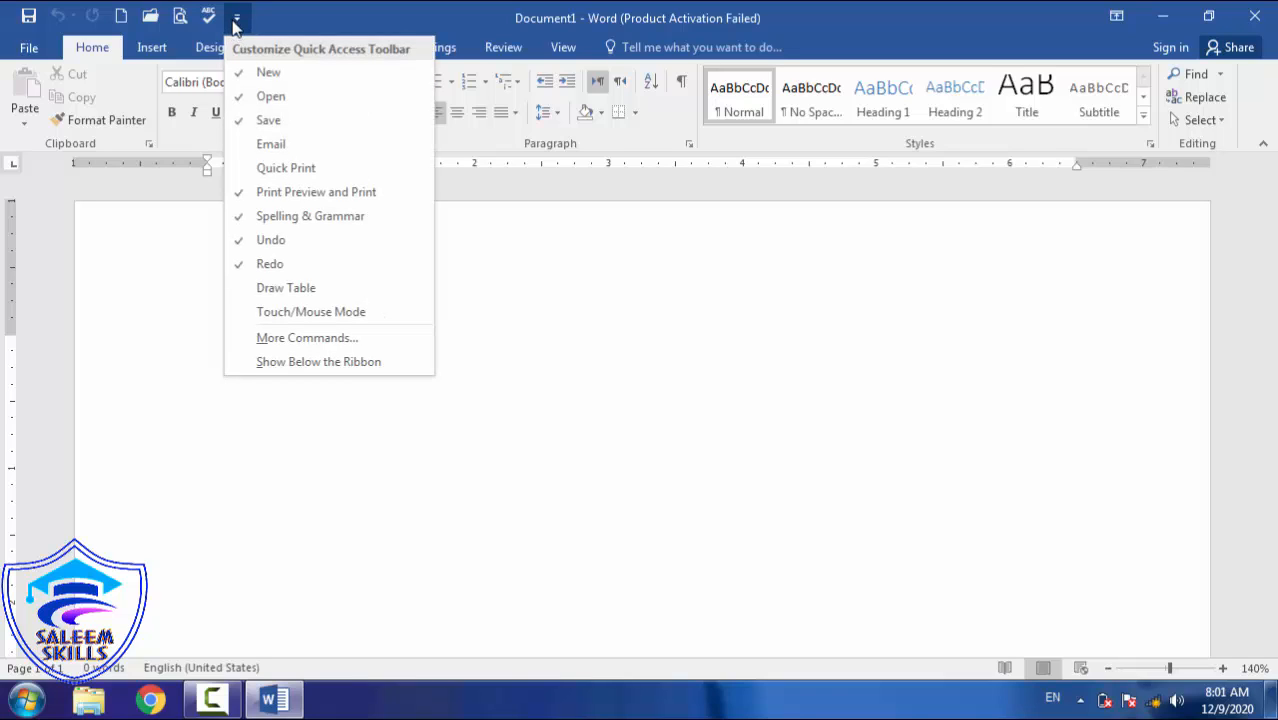
left_click(237, 21)
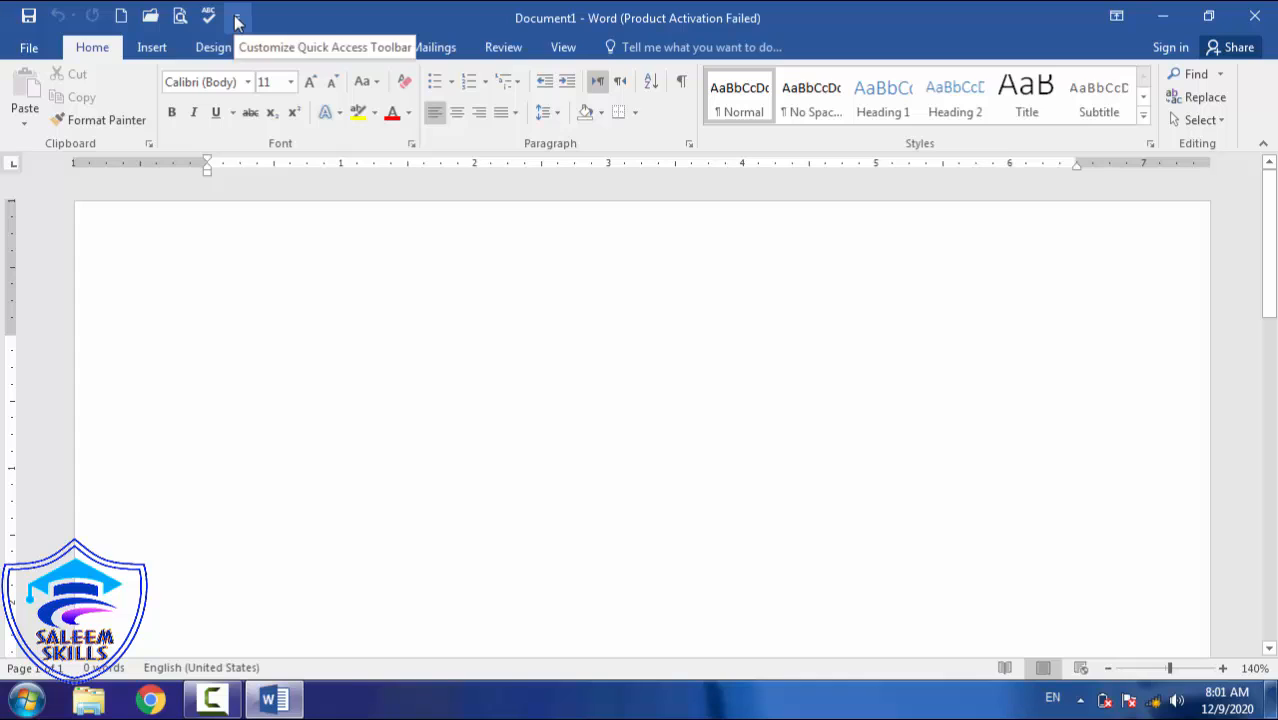
View the document's Info page and create another document from the Blank document template.
left_click(28, 50)
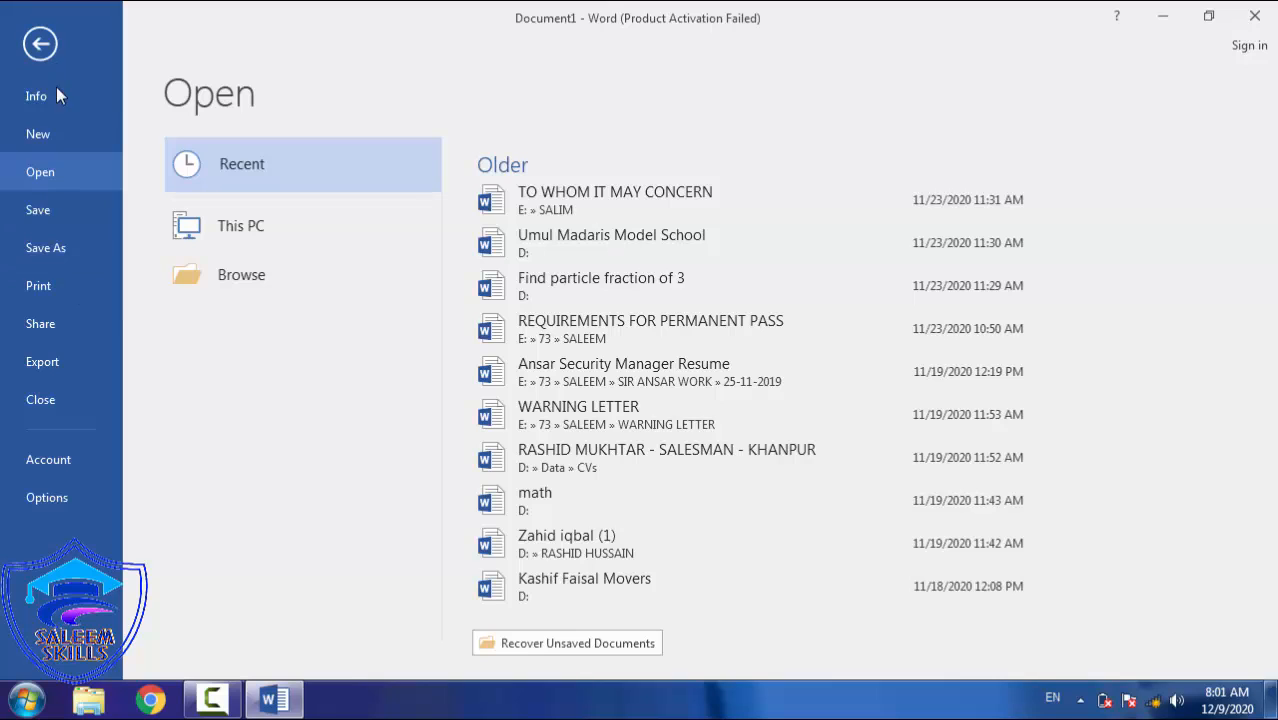
left_click(40, 50)
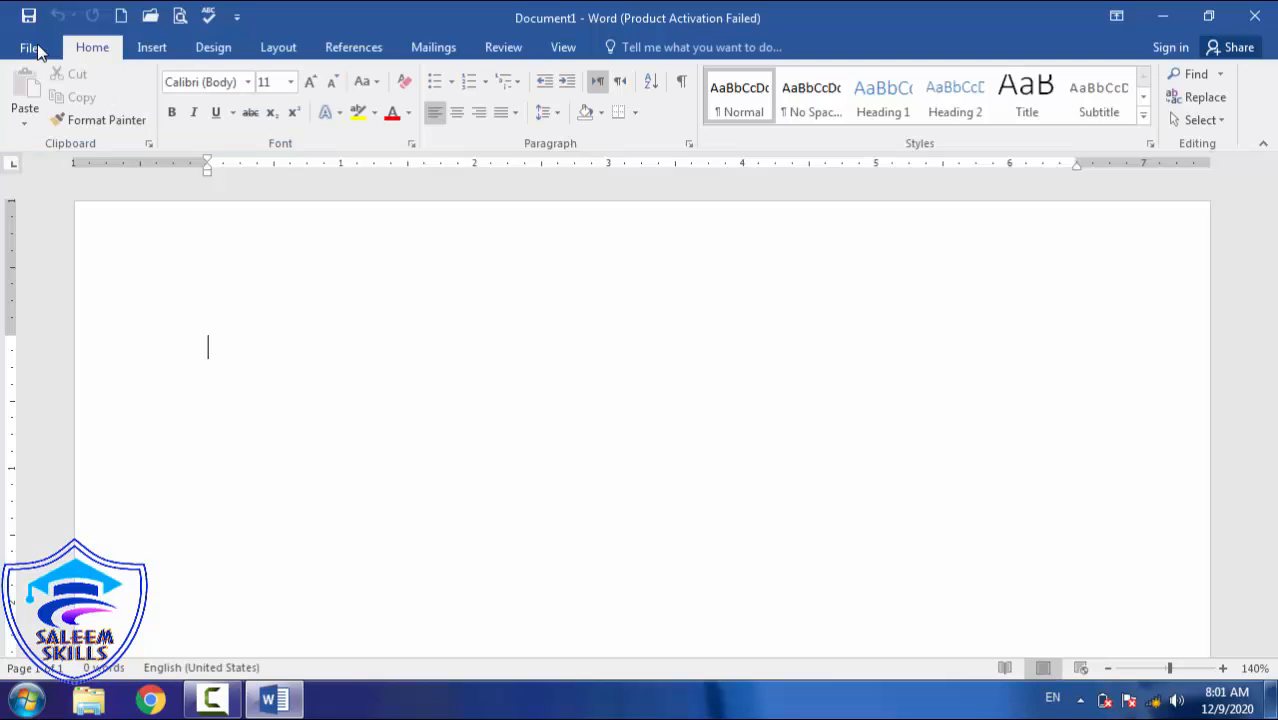
left_click(33, 48)
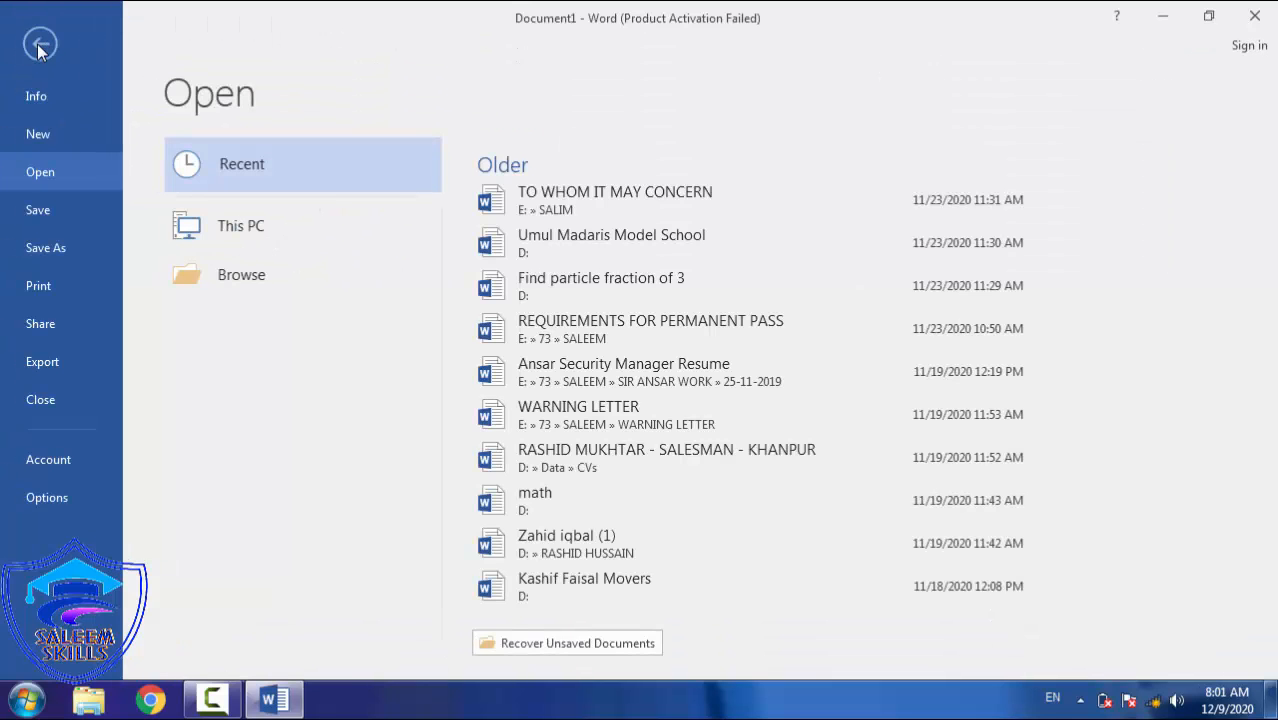
left_click(39, 104)
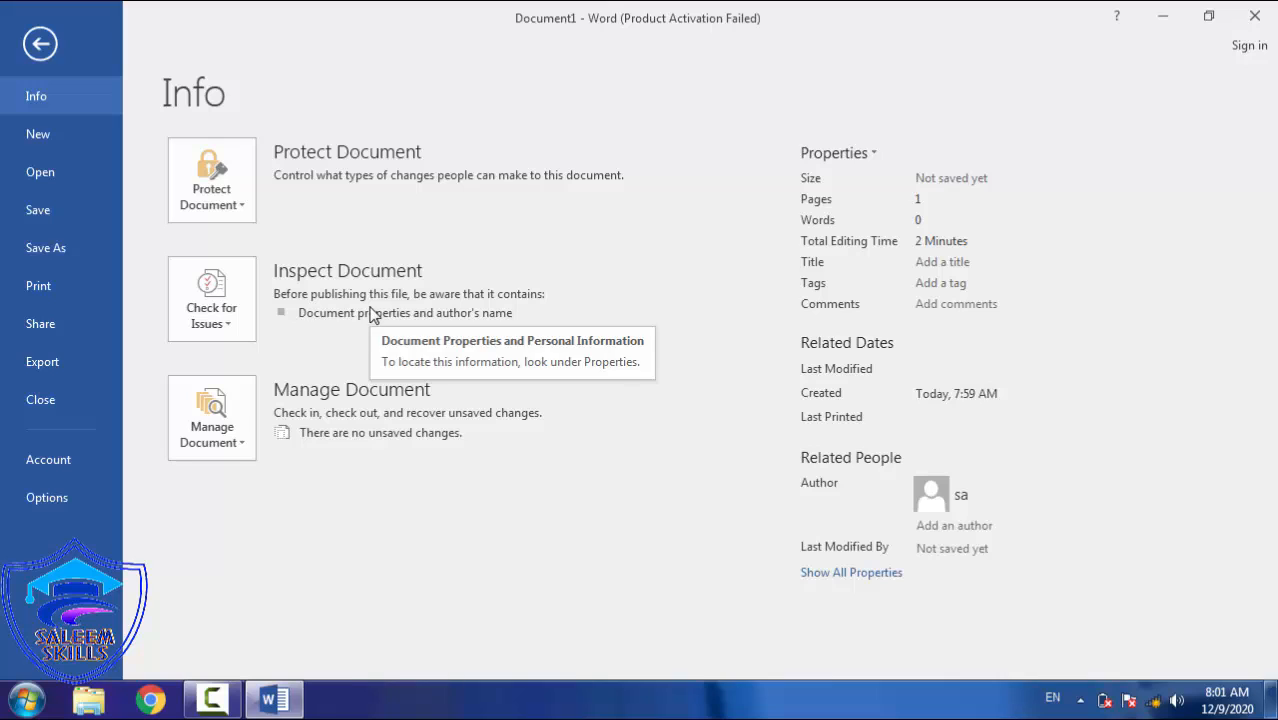
left_click(56, 132)
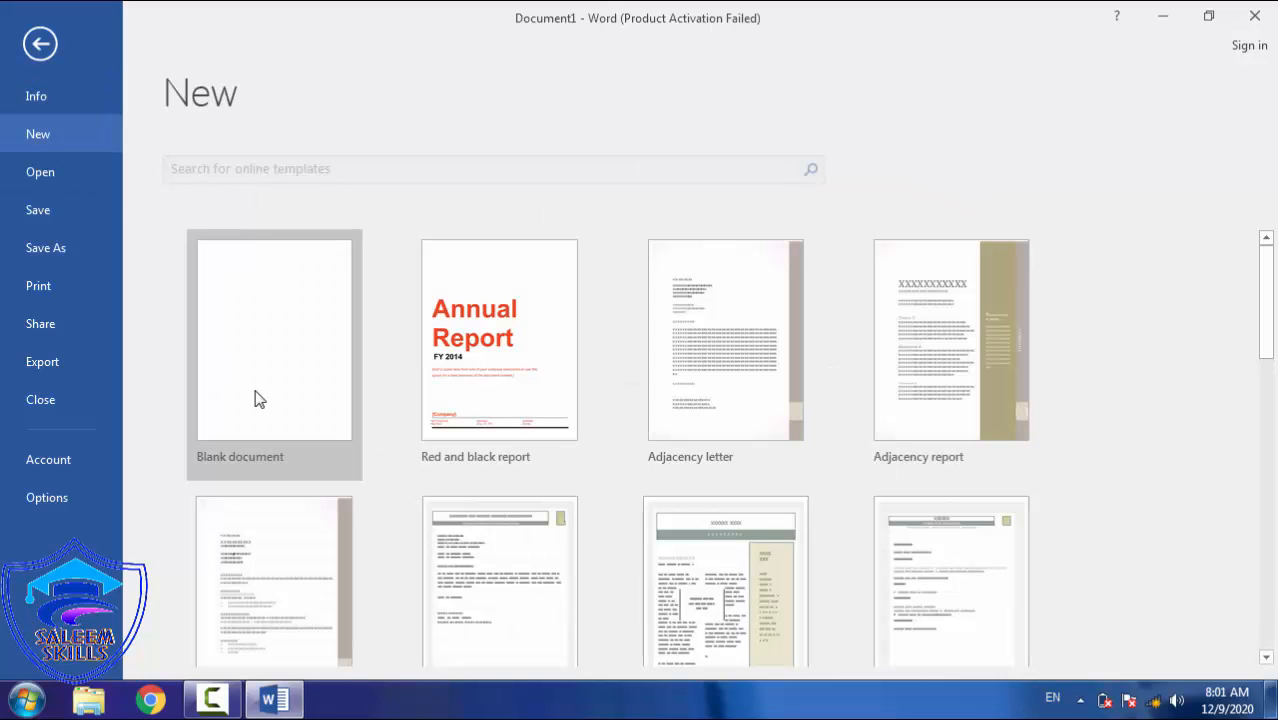
left_click(264, 395)
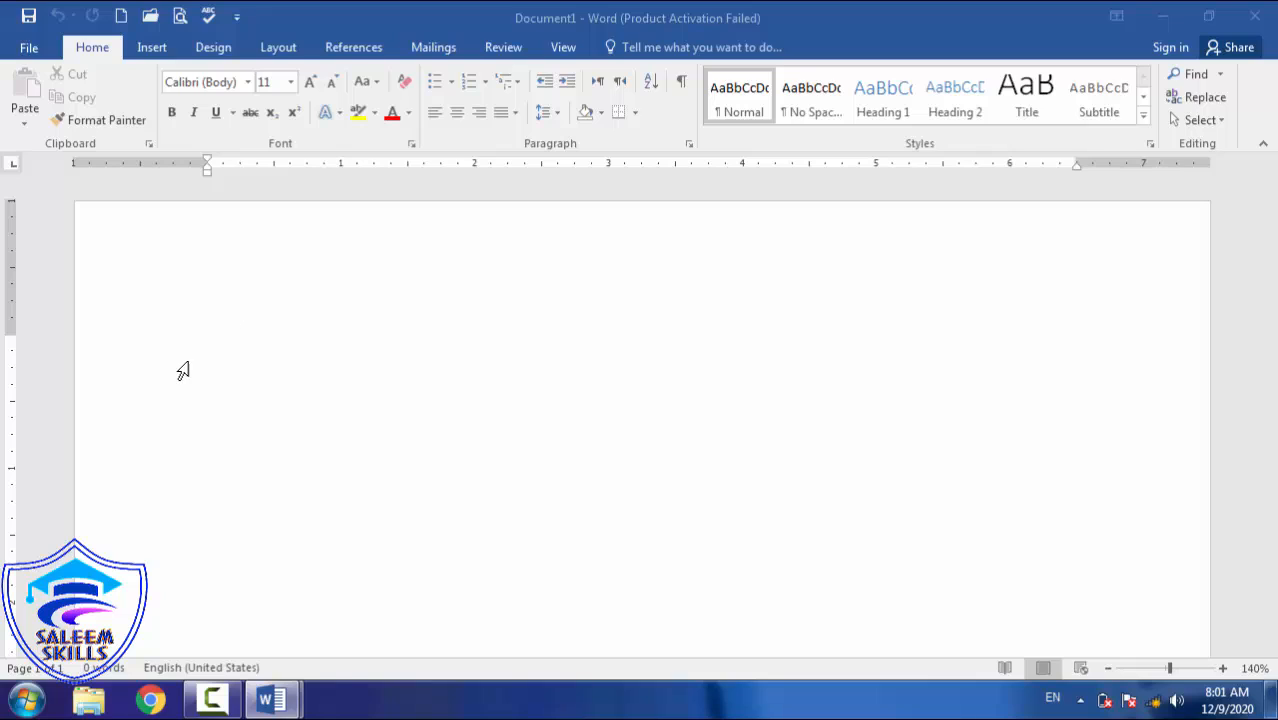
Close the open blank documents and start a new blank document.
left_click(278, 341)
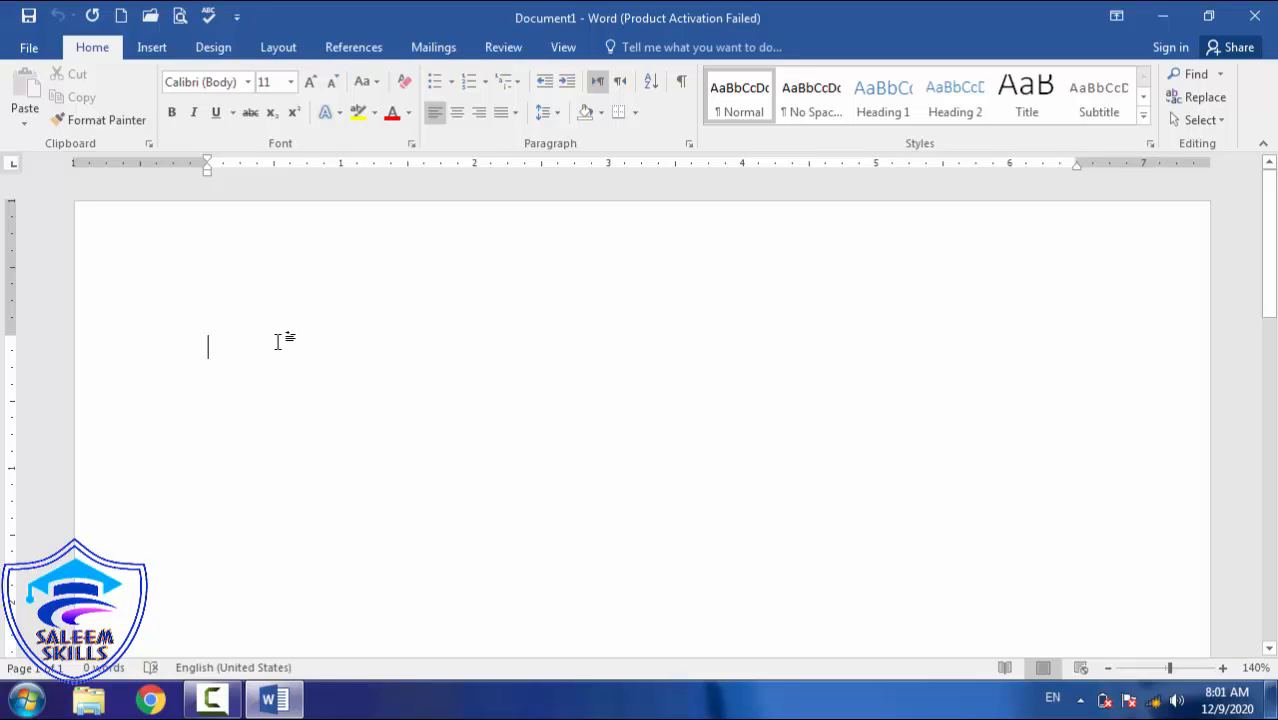
key("ctrl+w")
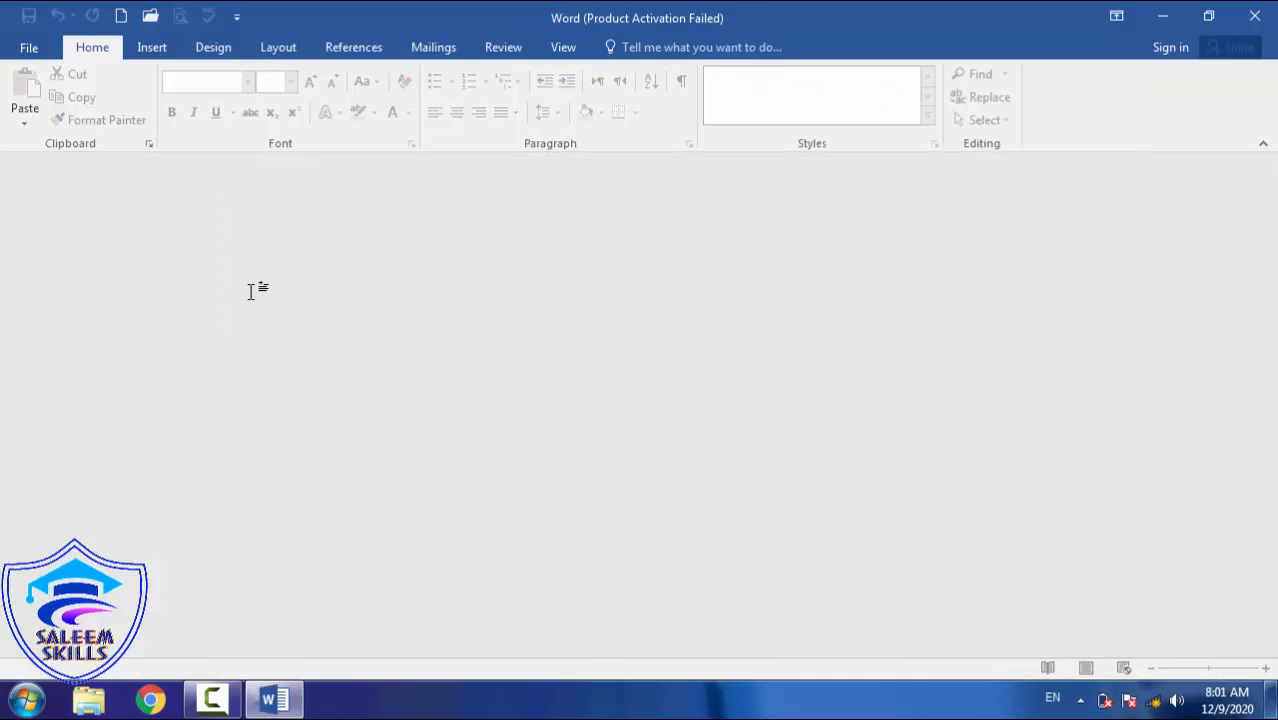
key("ctrl+n")
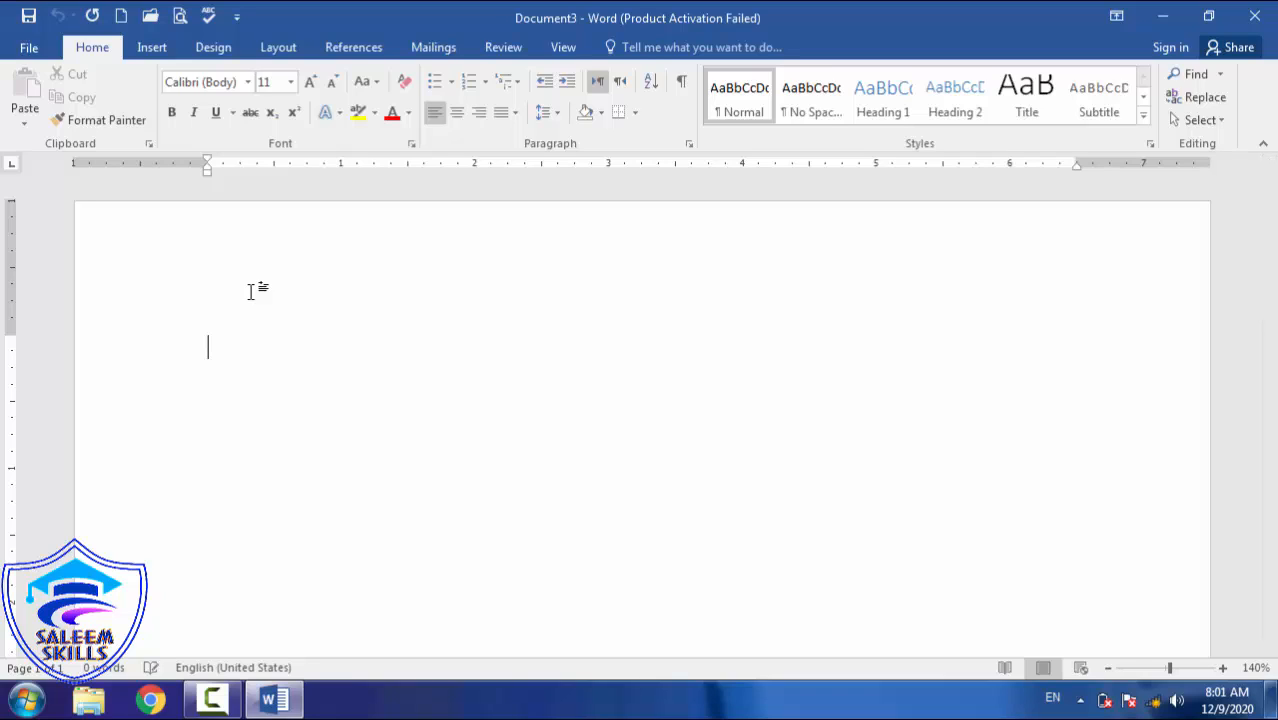
Generate sample paragraphs with =rand() and return the cursor to the beginning of the document.
type("=")
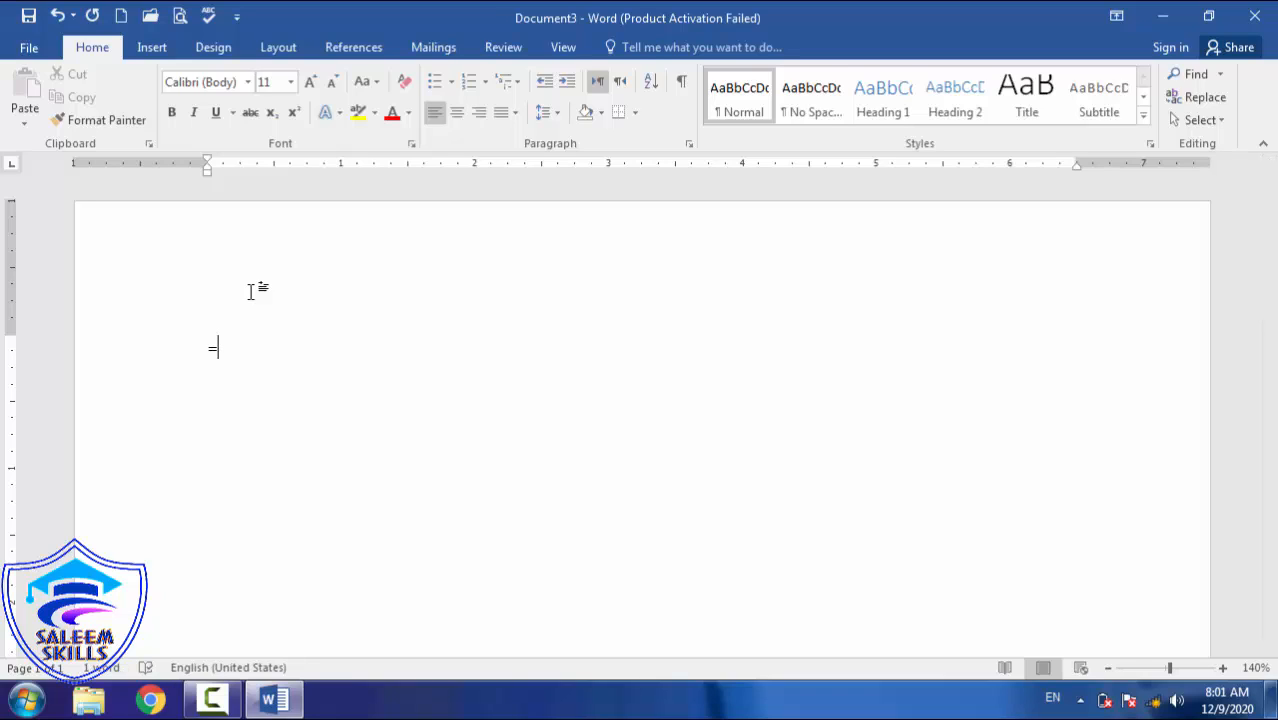
type("rand()")
key("Return")
key("Up")
key("Up")
key("Up")
key("Up")
key("Up")
key("Up")
key("Up")
key("Up")
key("Up")
key("Up")
key("Up")
key("Up")
key("Up")
key("Up")
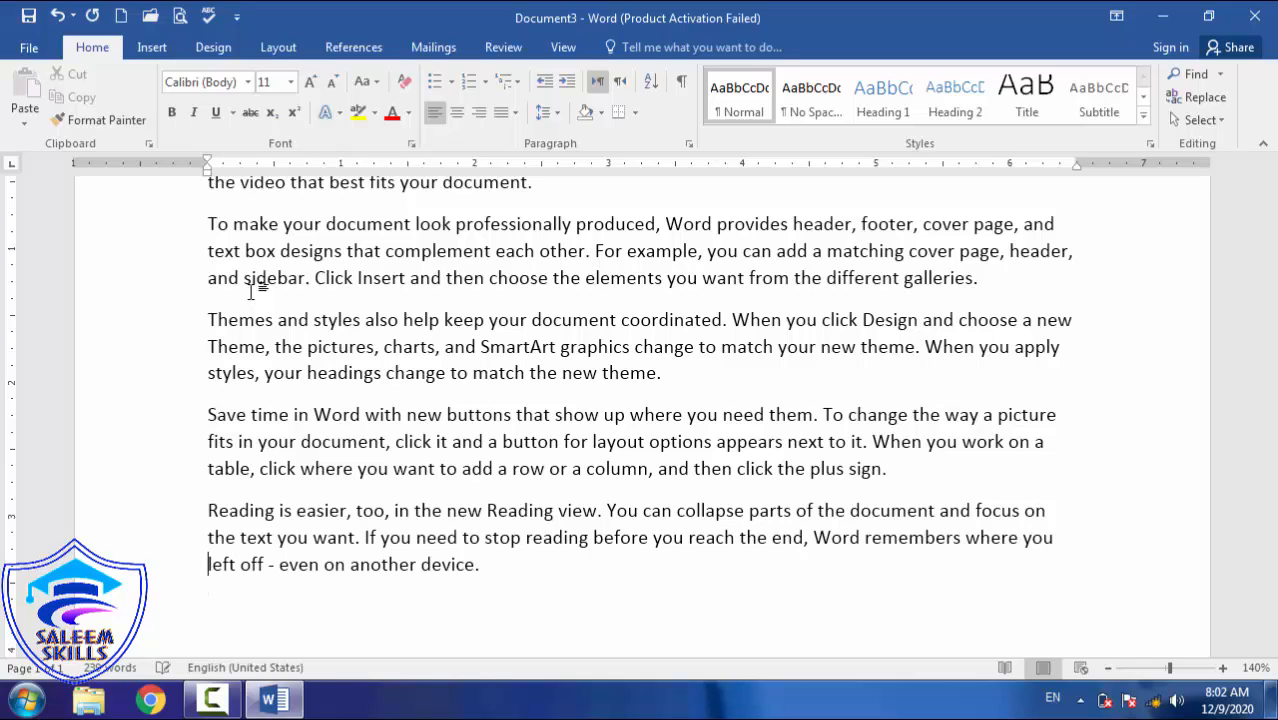
key("Up")
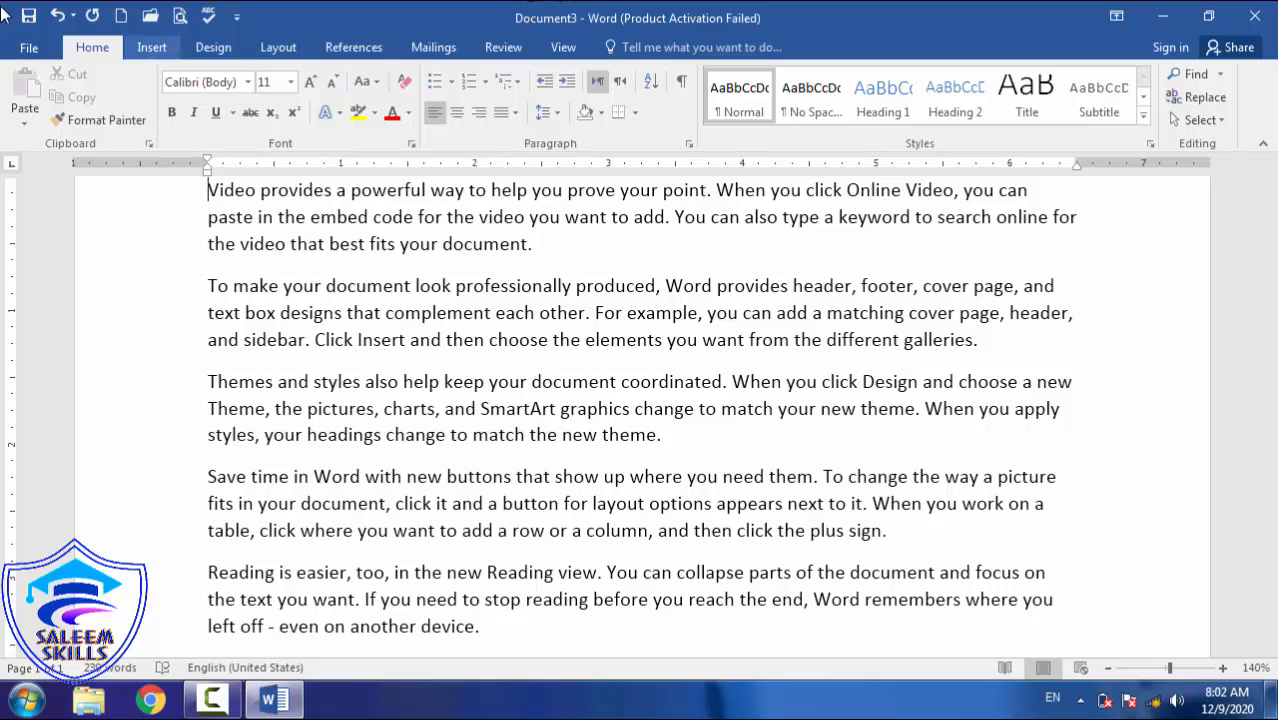
Begin saving the document, choosing the Desktop as location and "ms word 2016 first lesson" as file name.
left_click(26, 52)
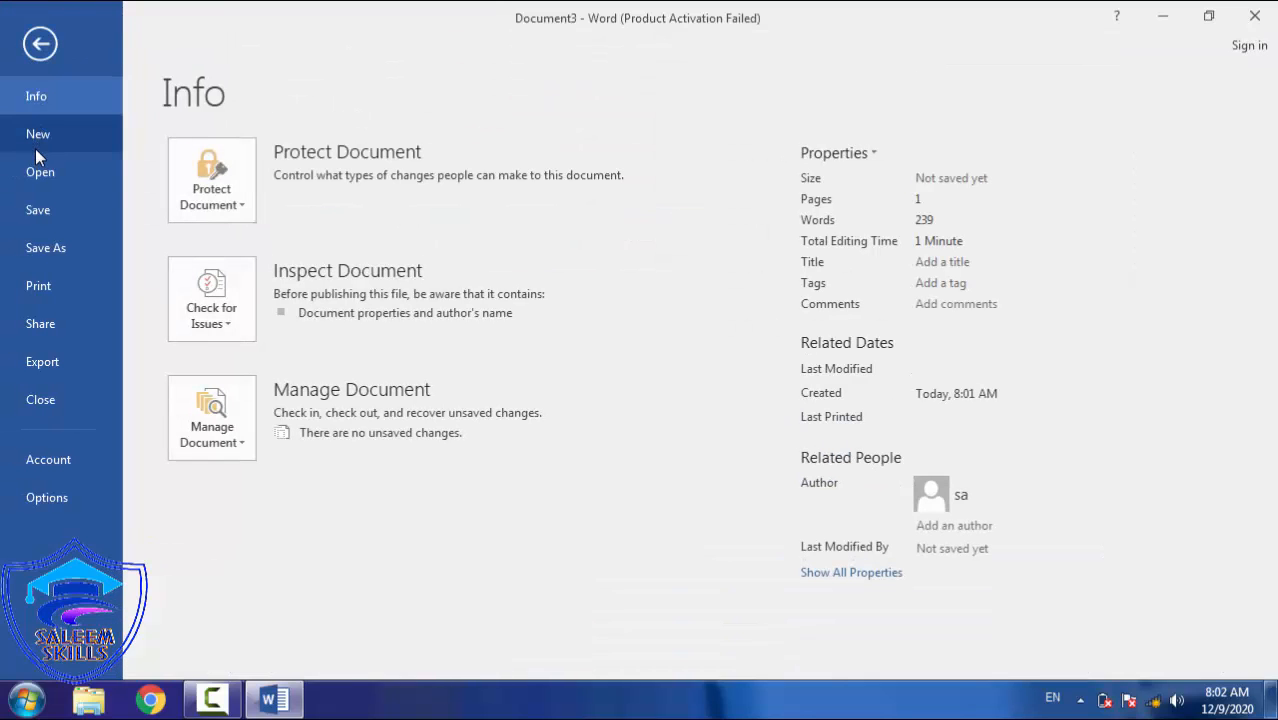
left_click(38, 211)
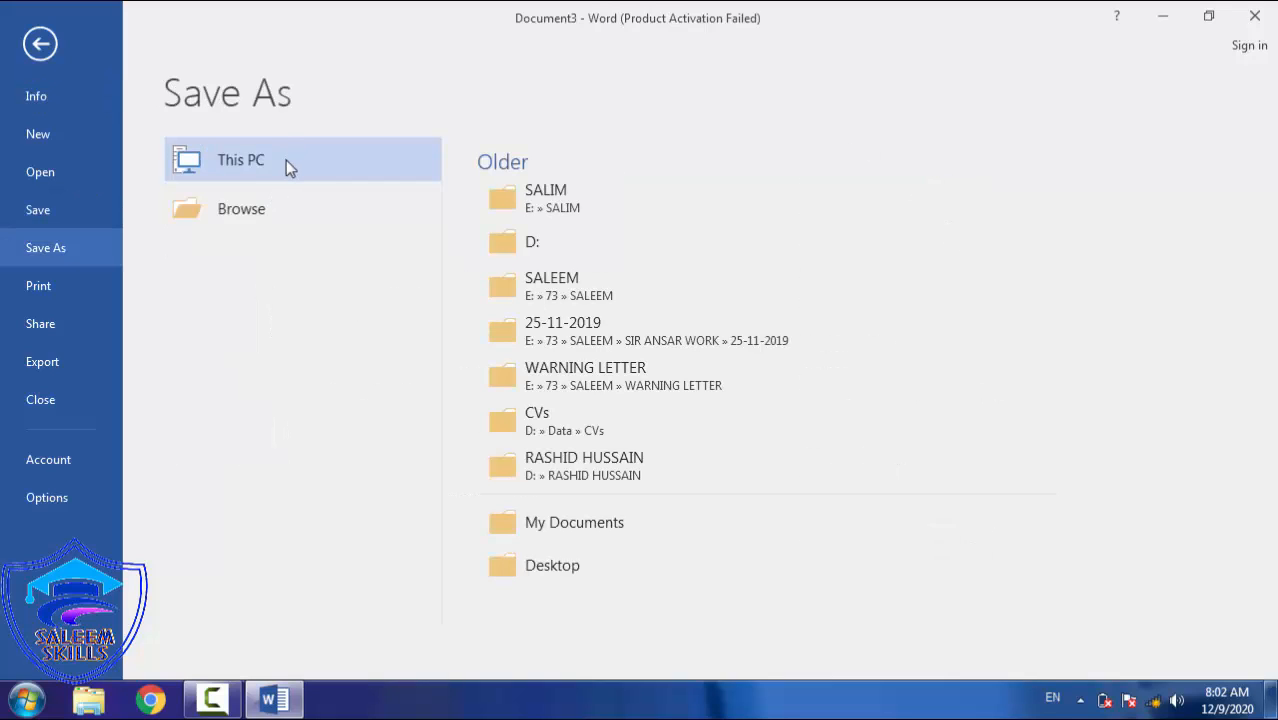
left_click(242, 214)
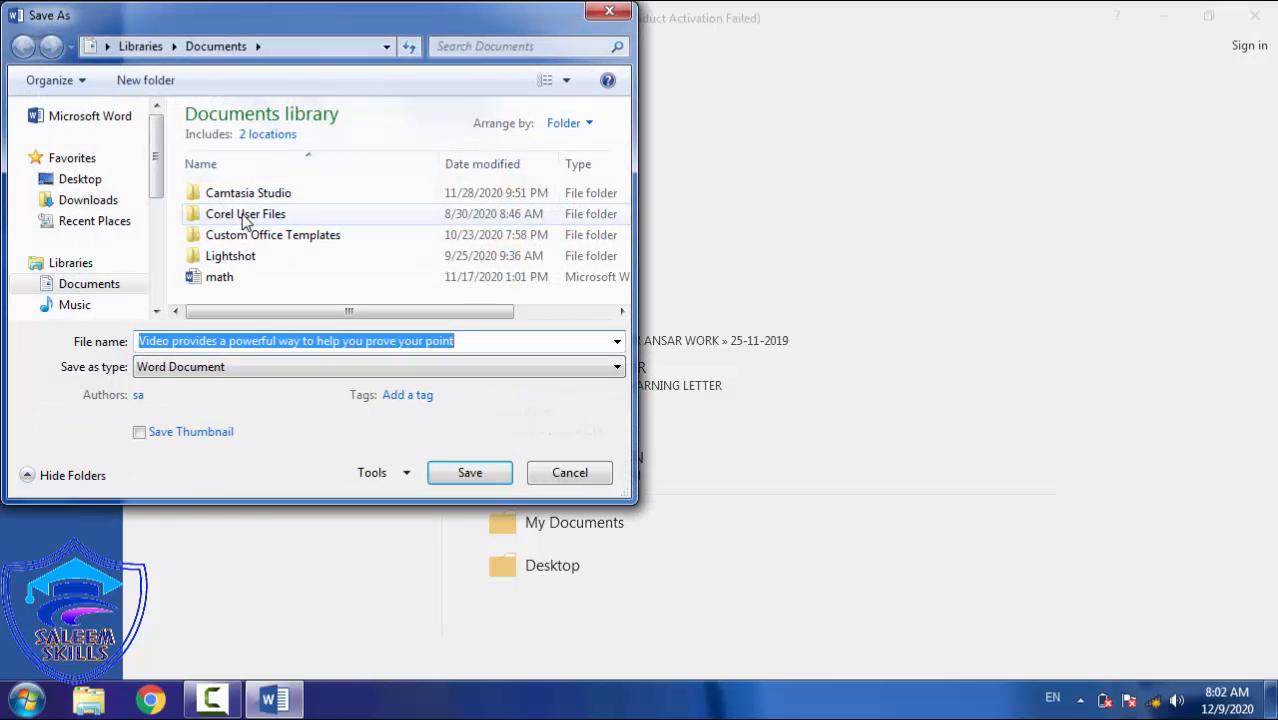
left_click(108, 186)
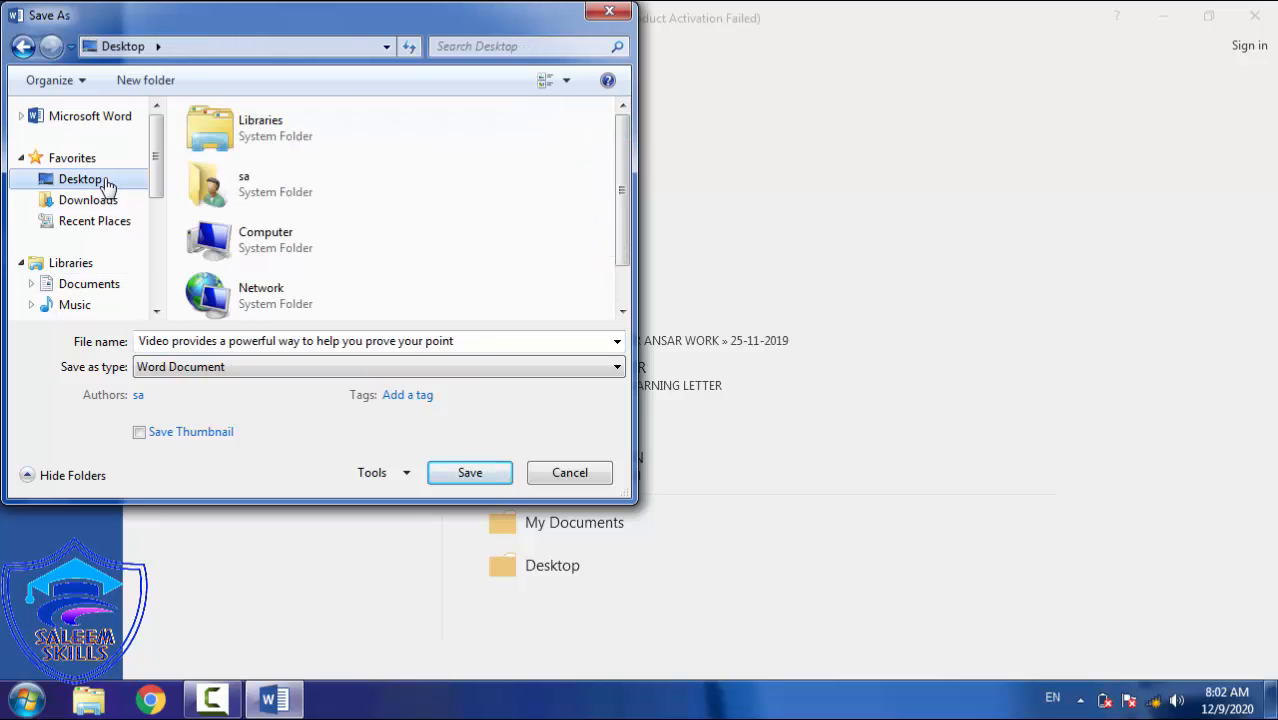
left_click(476, 340)
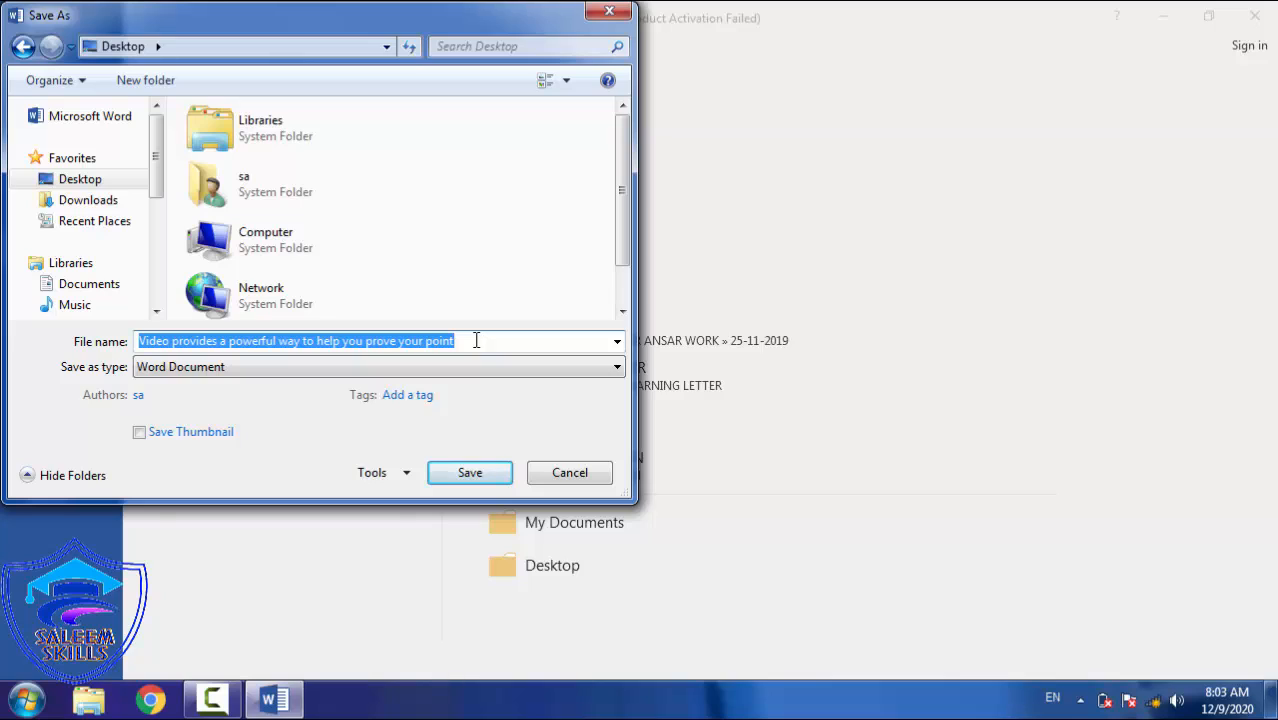
type("ms ")
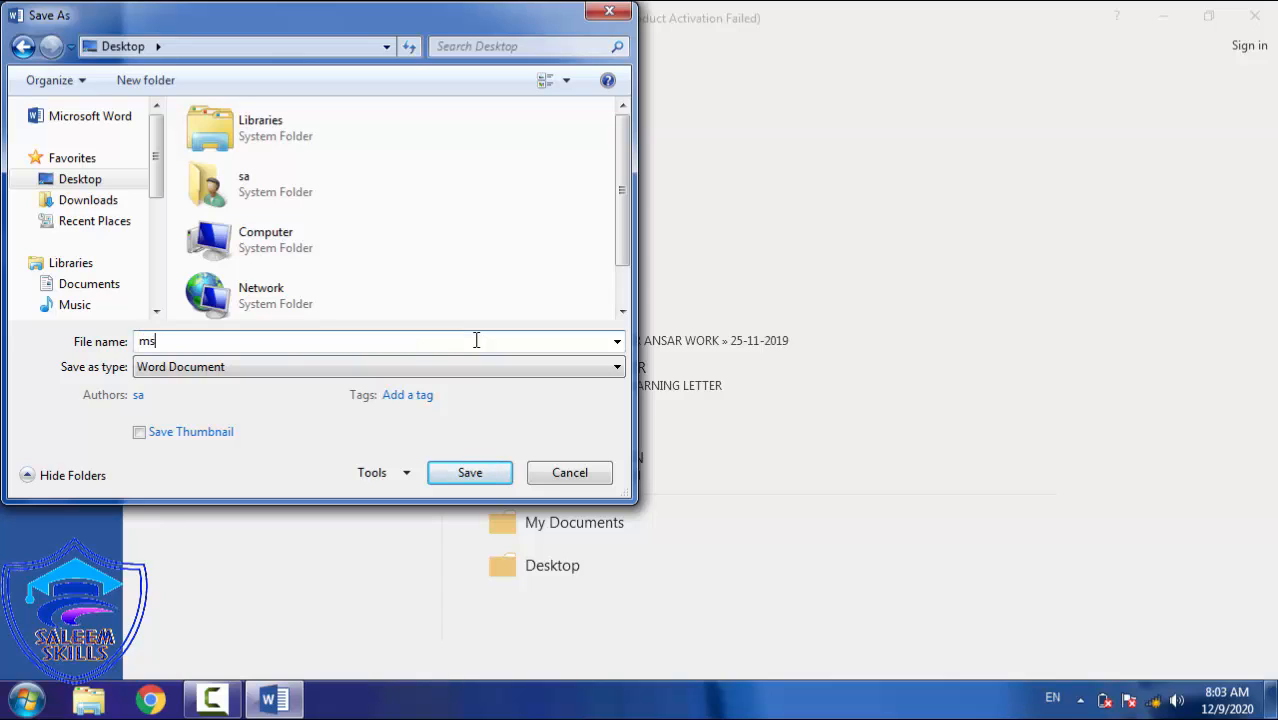
type("word 2016 first lesson")
Review the available save formats and select Word Document as the file type.
left_click(171, 367)
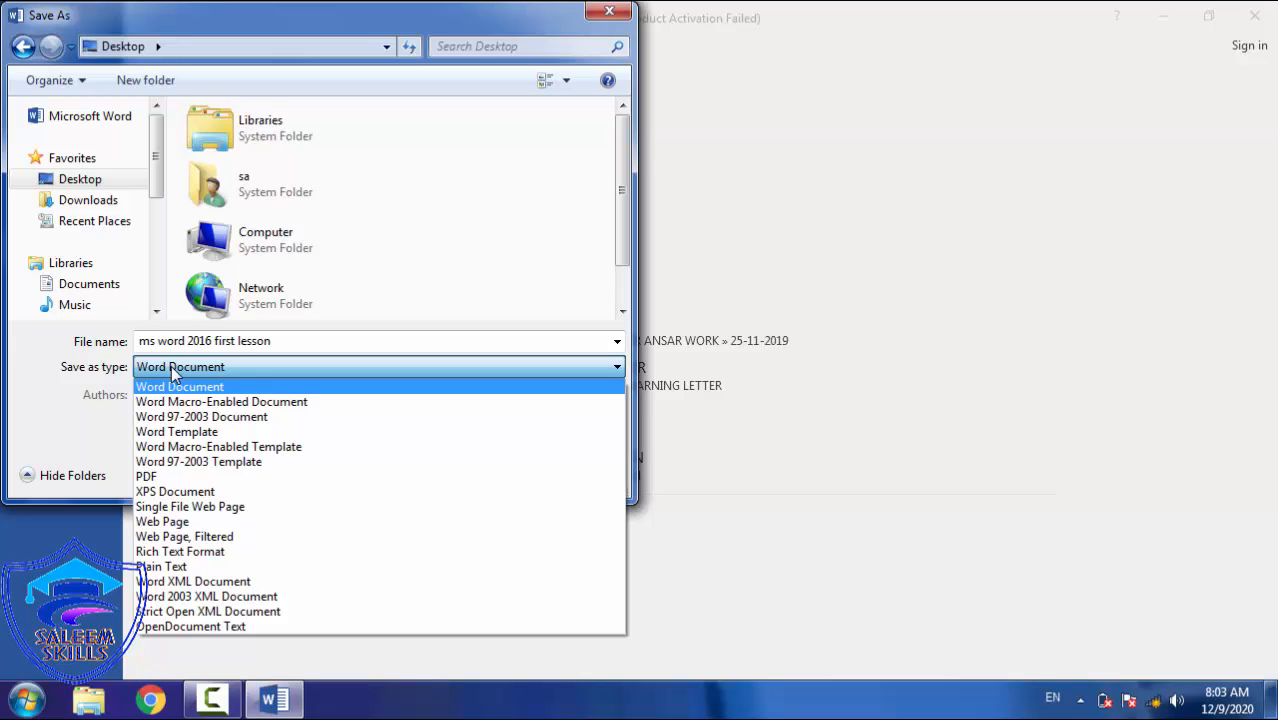
left_click(226, 369)
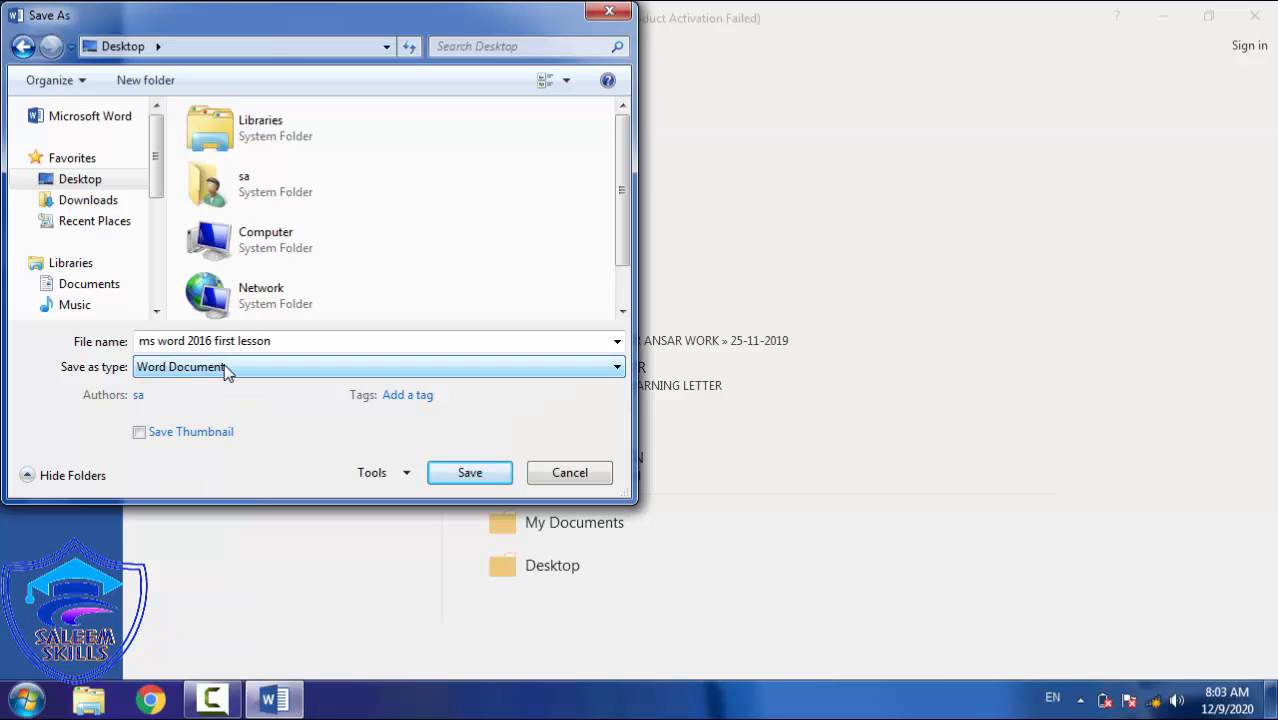
left_click(227, 369)
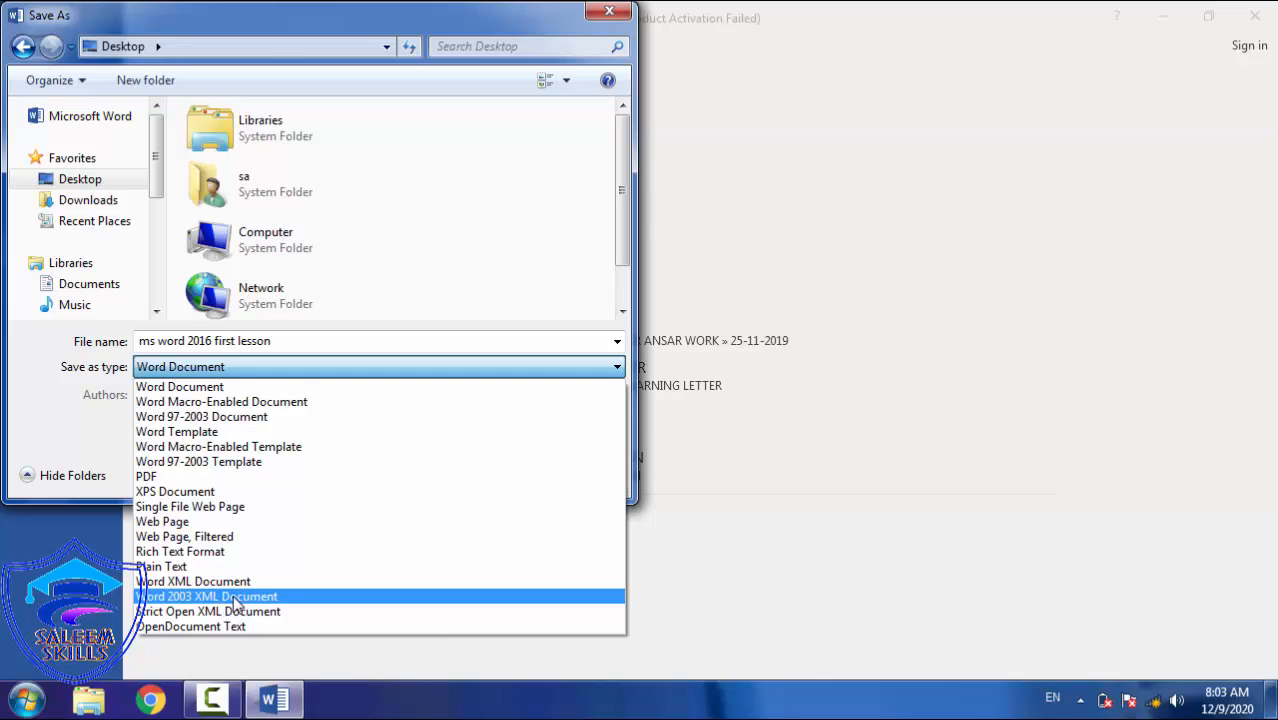
left_click(211, 388)
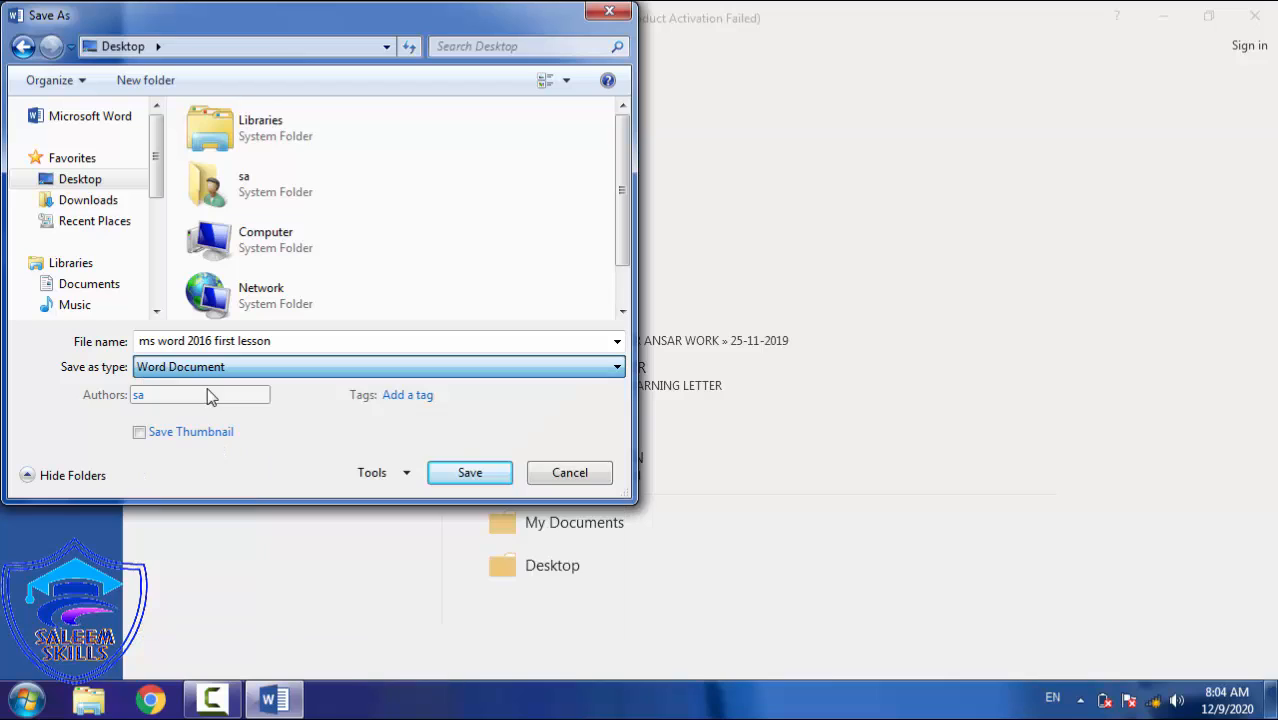
Finish saving "ms word 2016 first lesson" to the Desktop as a Word Document.
left_click(469, 468)
left_click(470, 474)
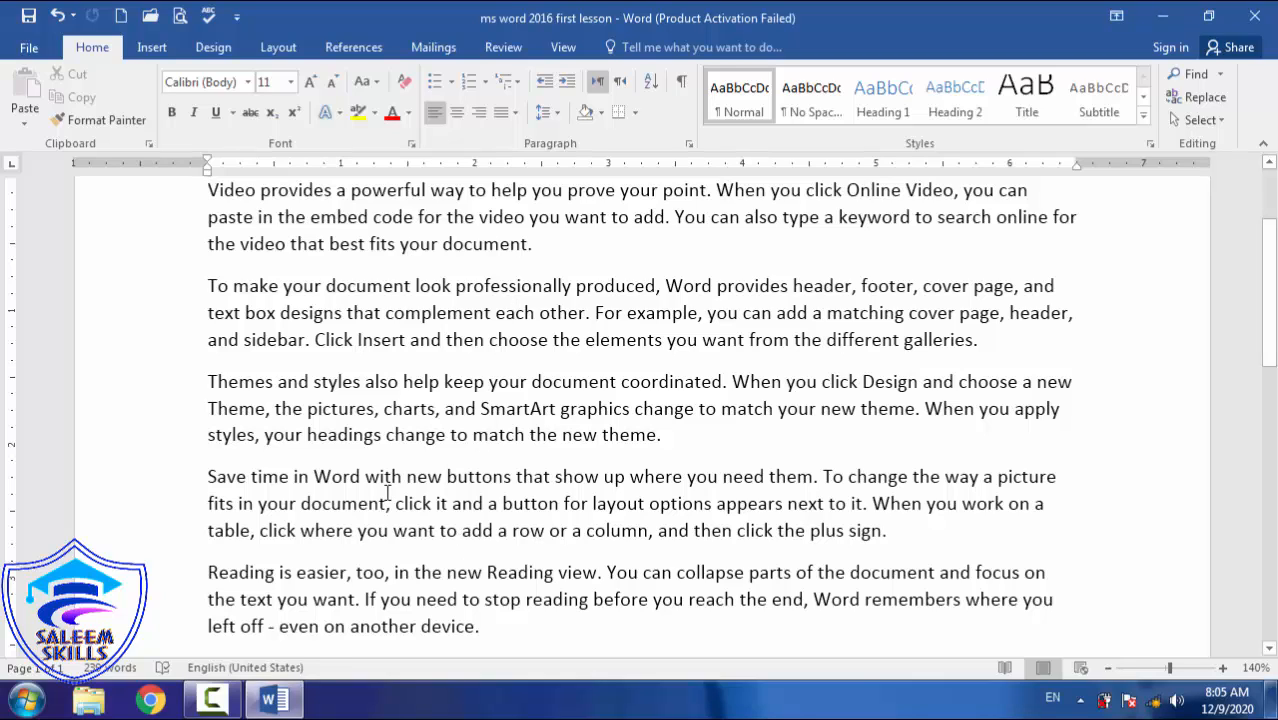
left_click(208, 703)
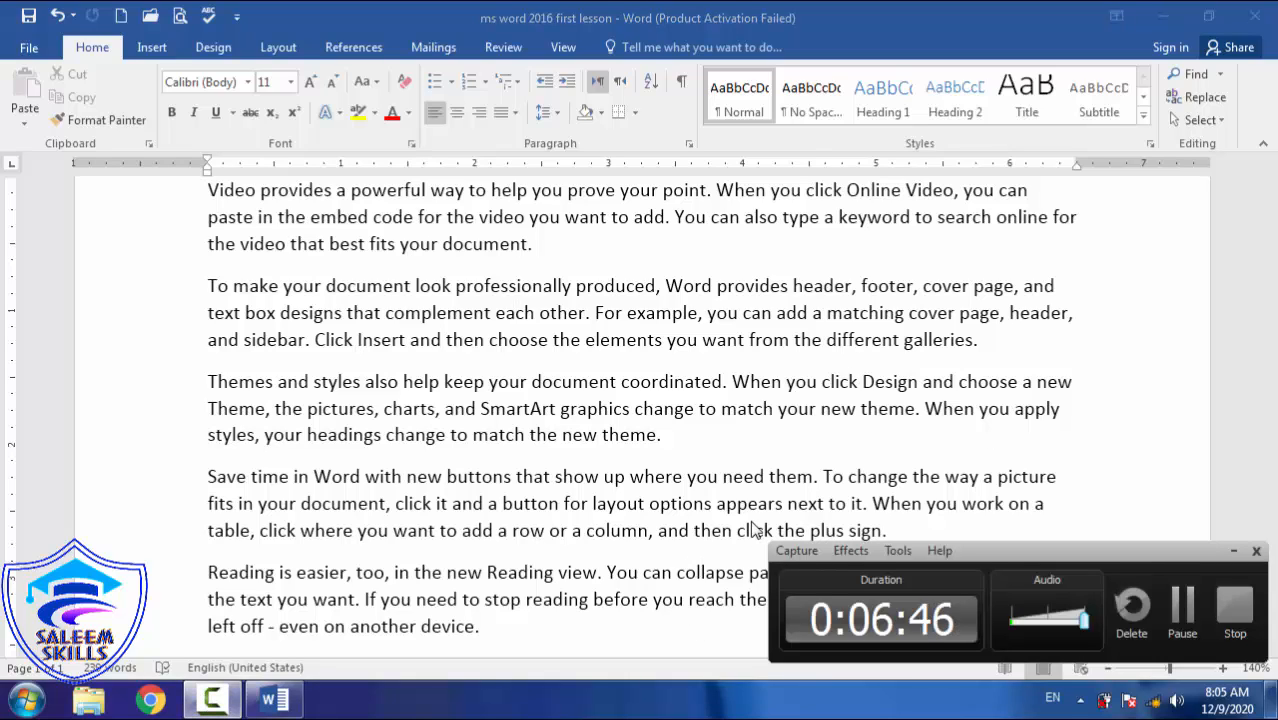
left_click(861, 448)
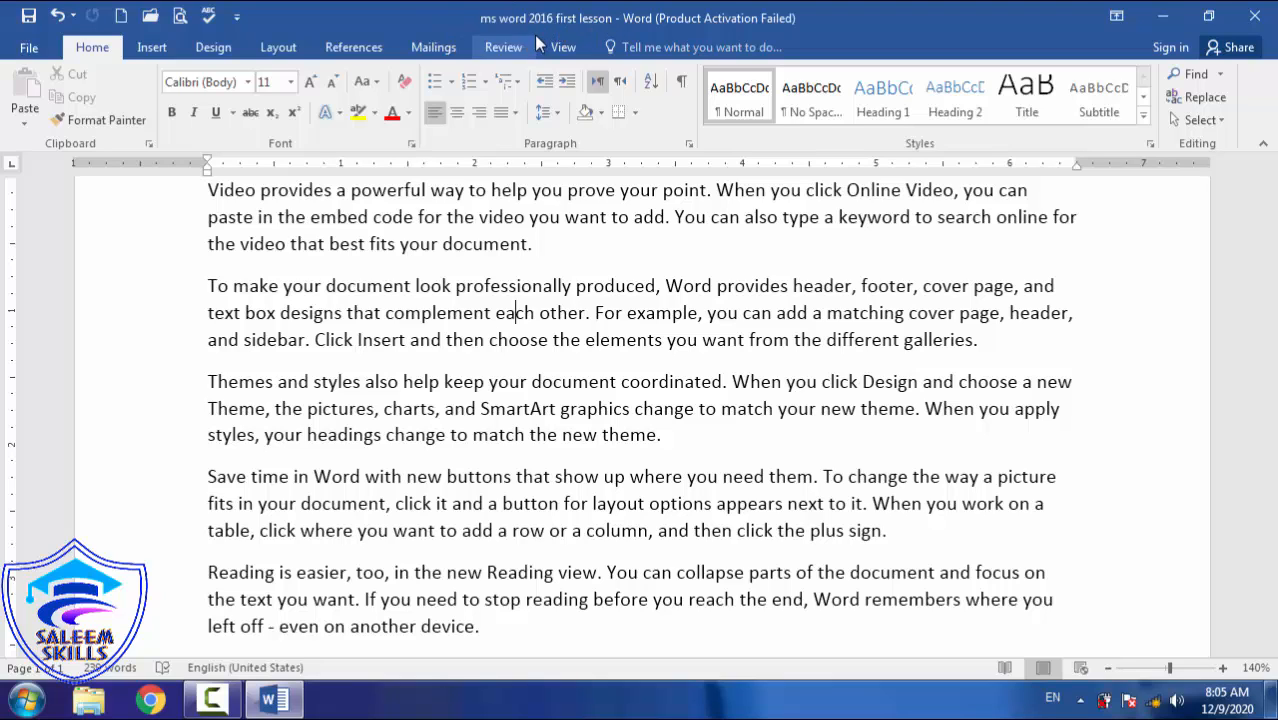
Close the document and reopen "ms word 2016 first lesson" by browsing to it on the Desktop.
left_click(20, 50)
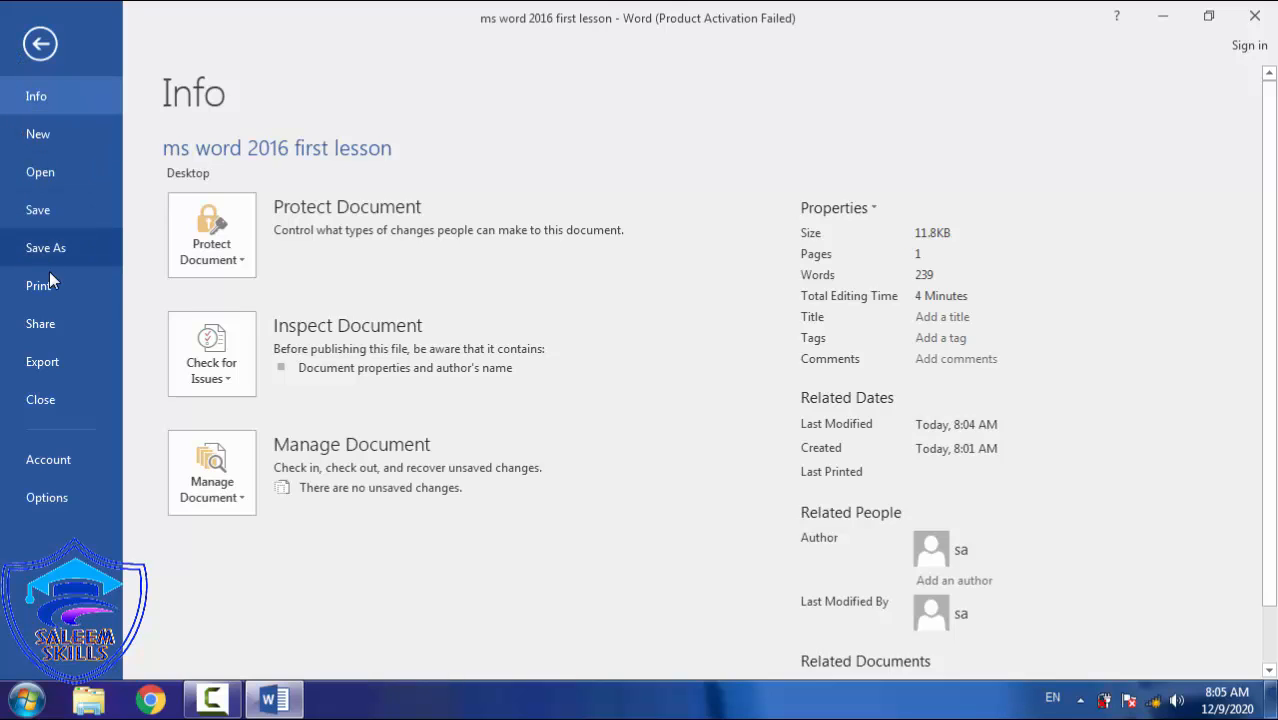
left_click(29, 404)
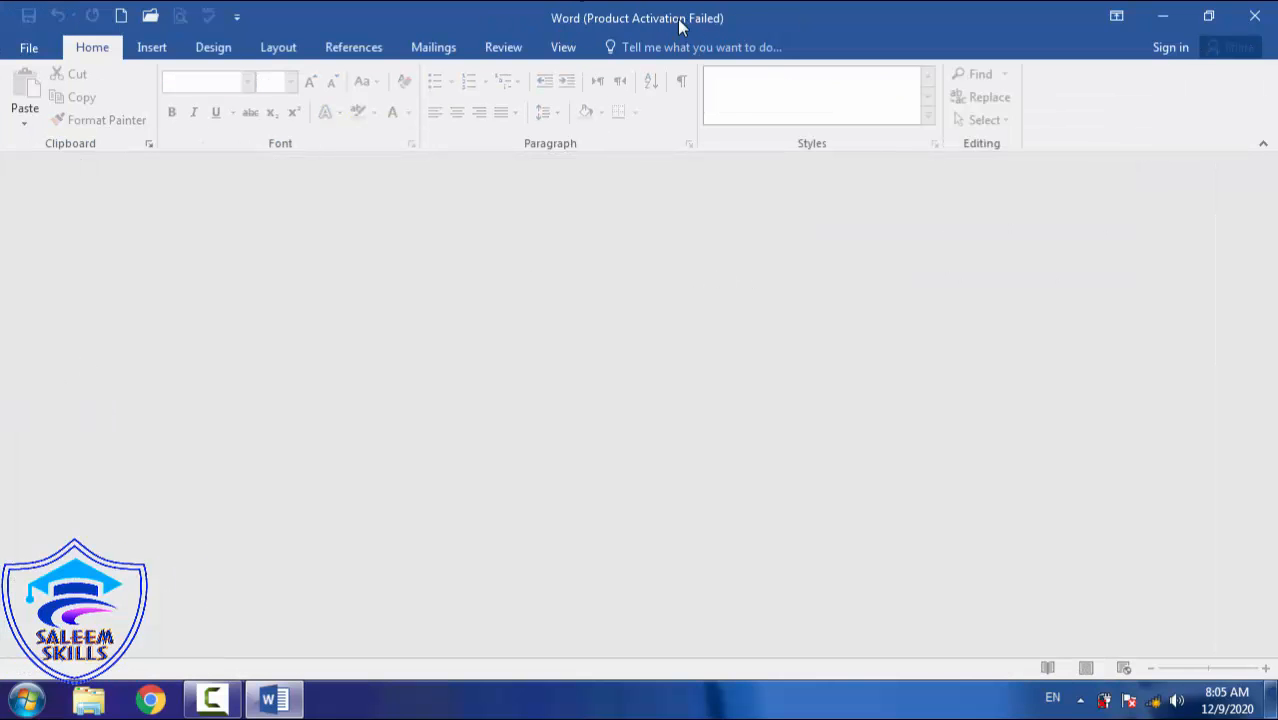
left_click(30, 50)
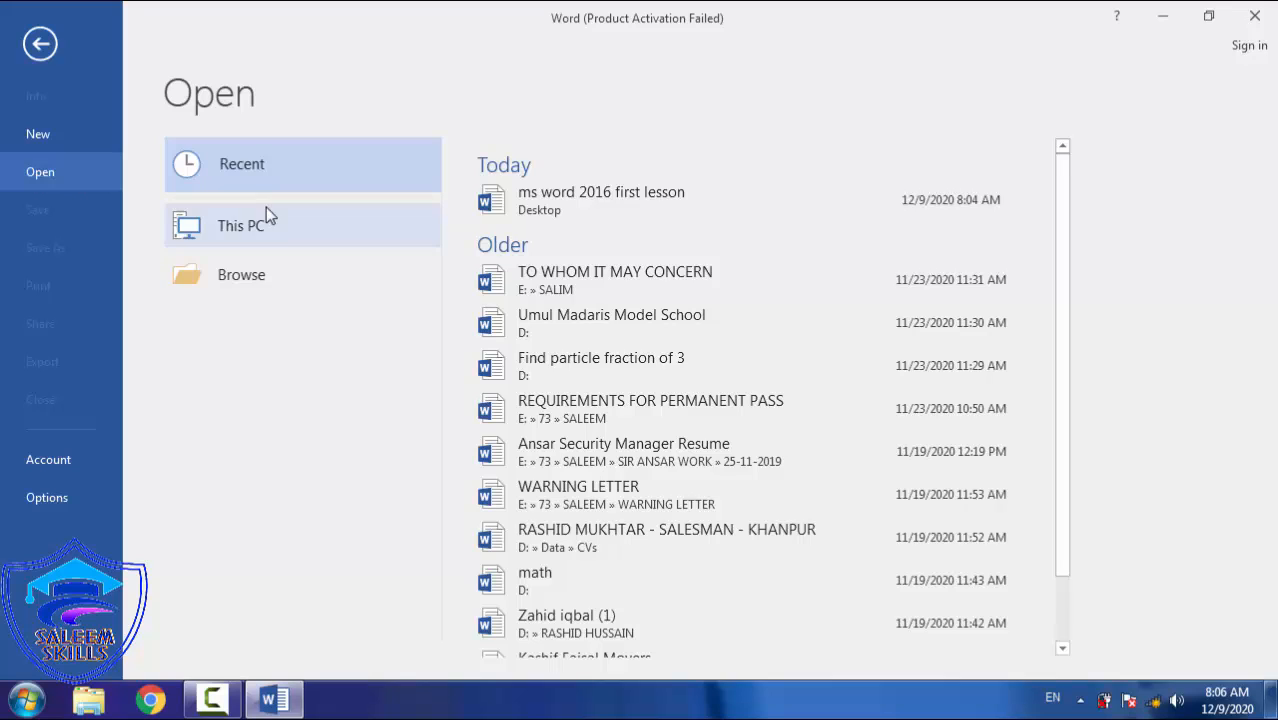
left_click(266, 278)
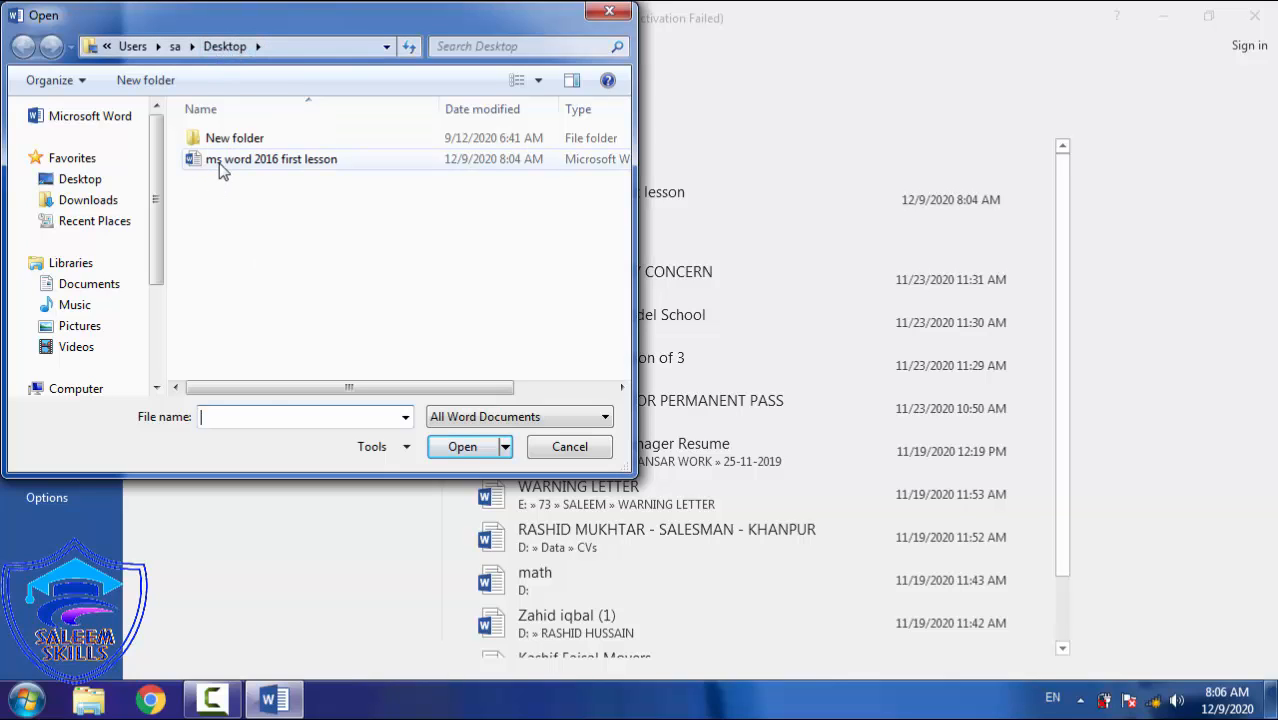
left_click(222, 165)
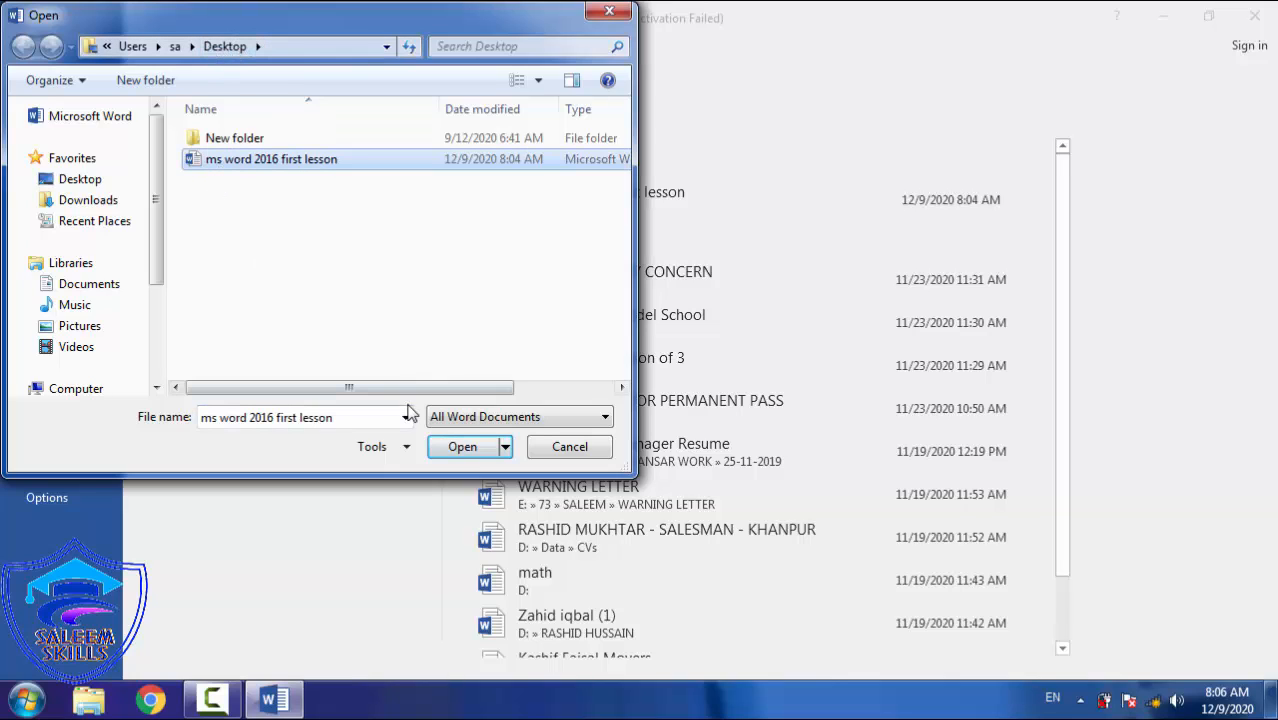
left_click(465, 449)
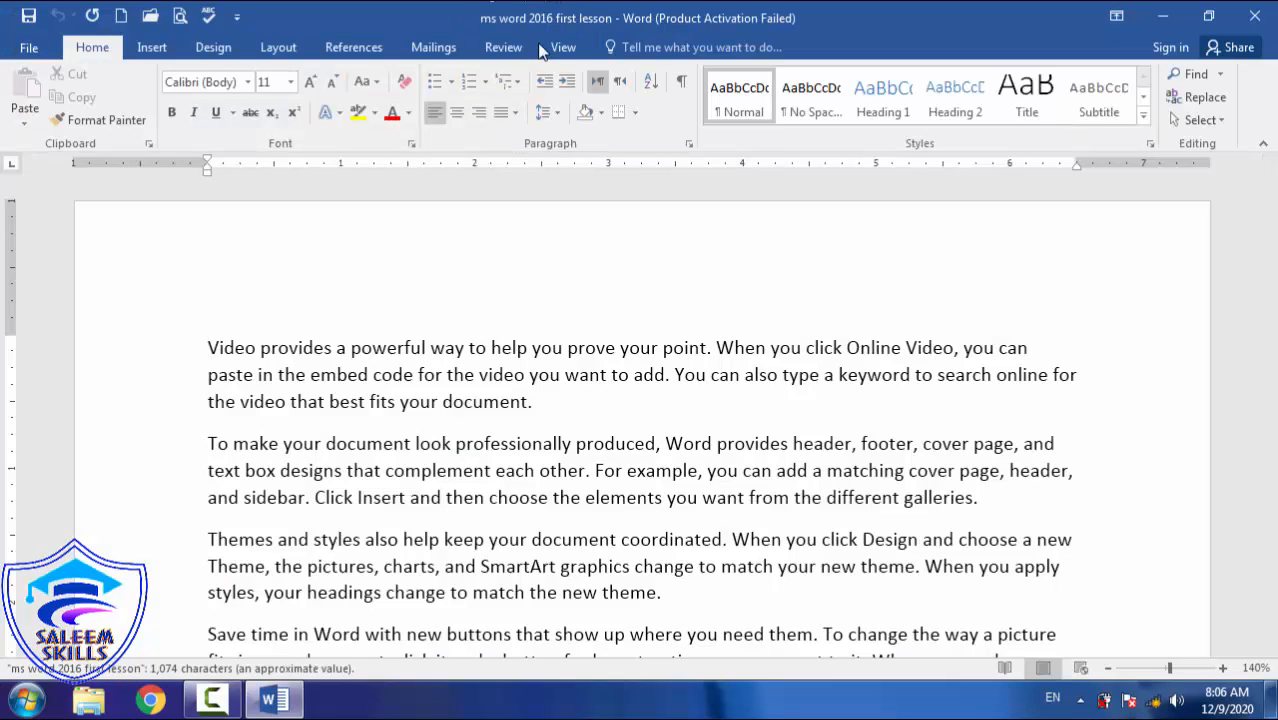
Close the document again and reopen "ms word 2016 first lesson" from the recent documents.
left_click(42, 52)
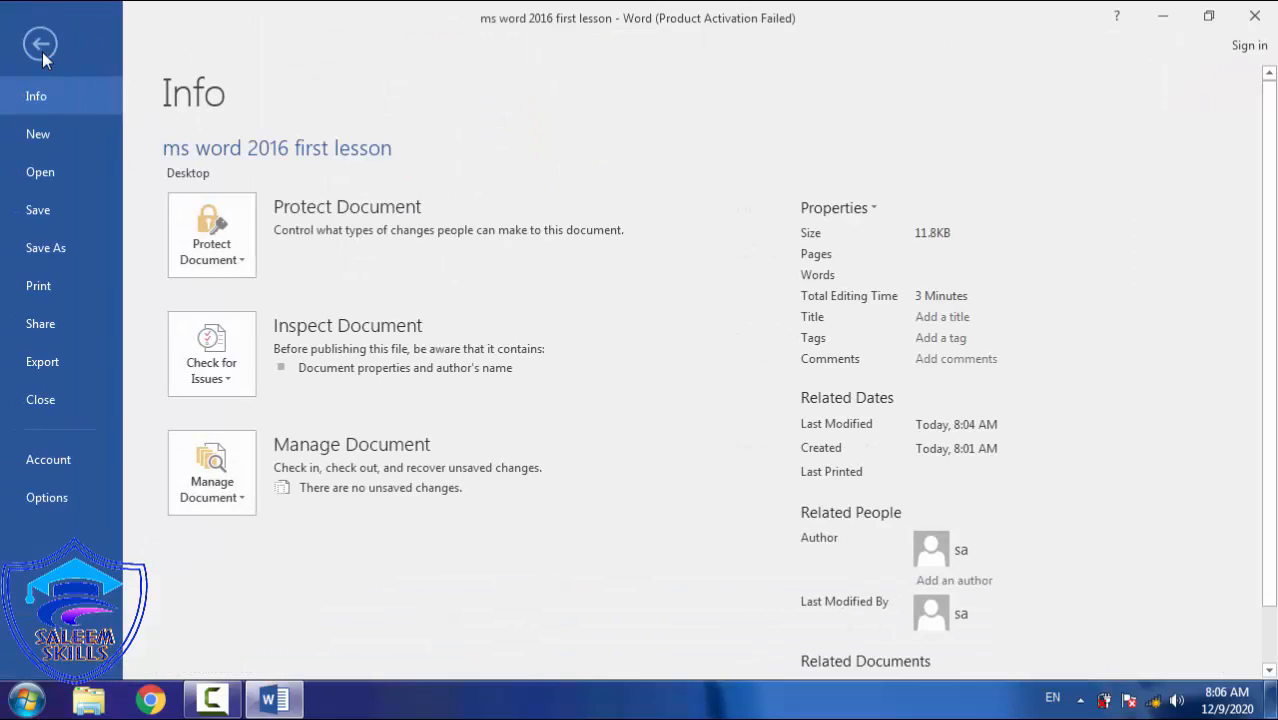
left_click(40, 399)
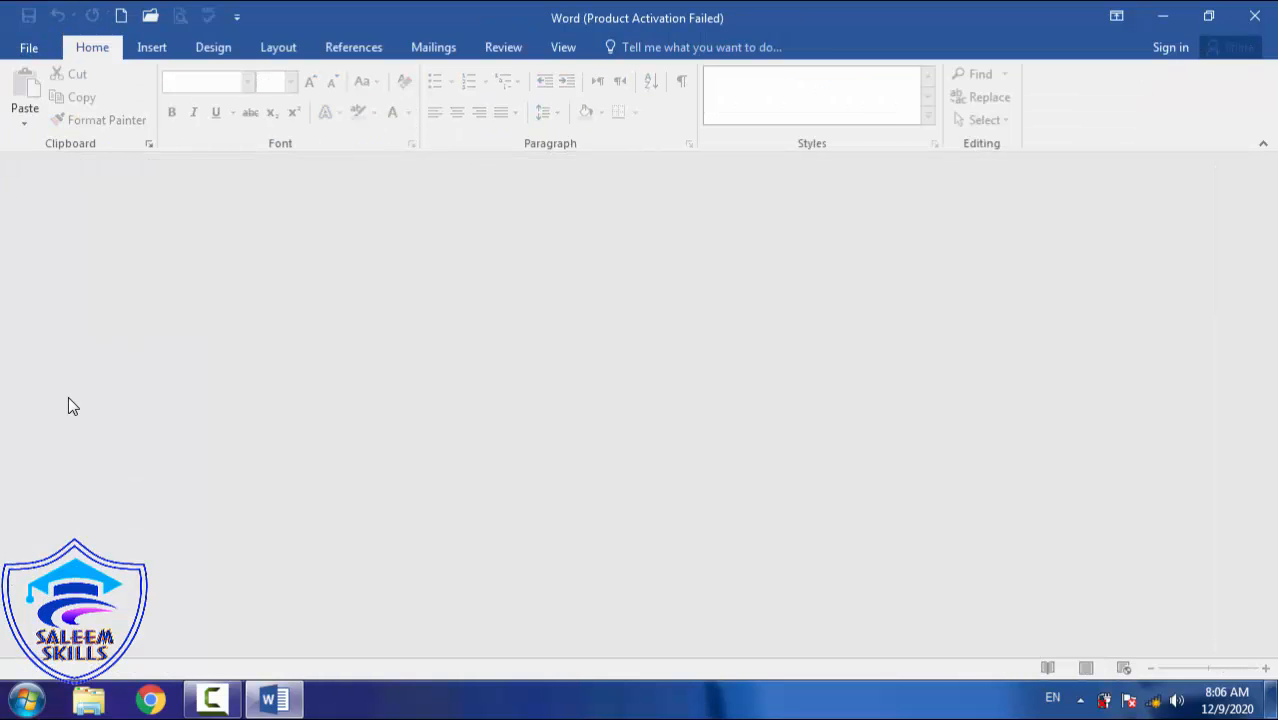
left_click(38, 48)
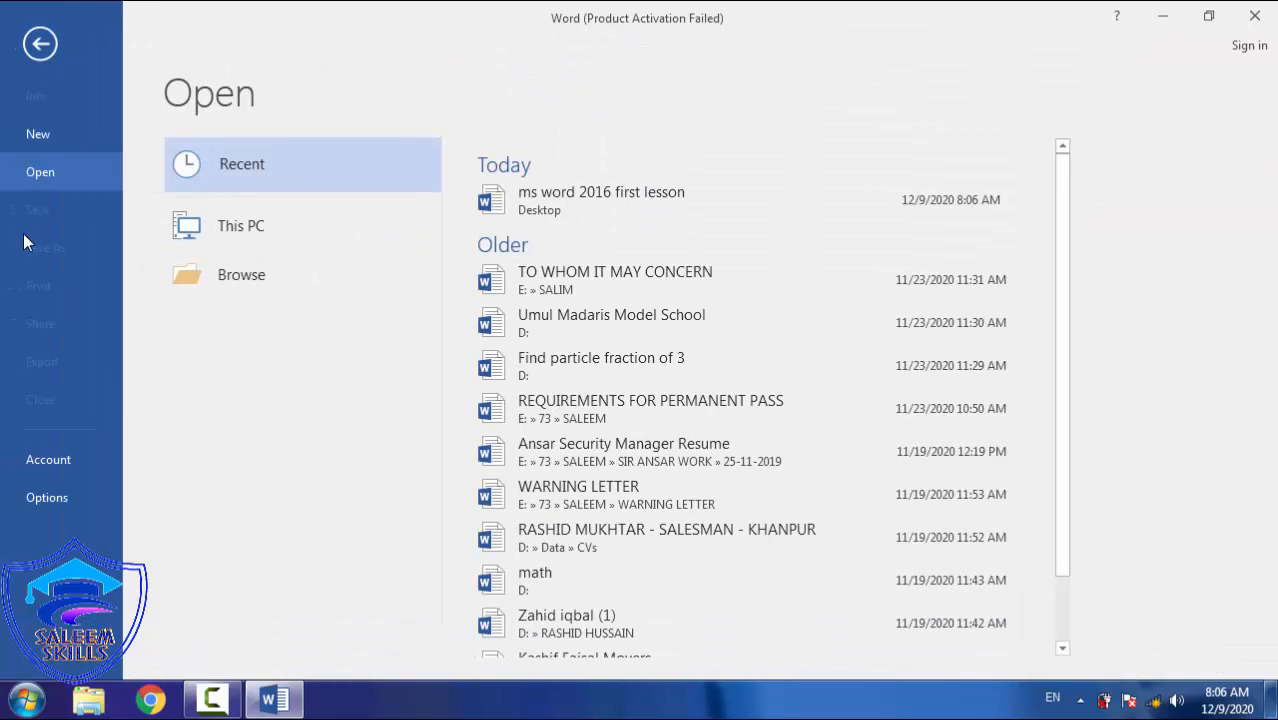
left_click(615, 196)
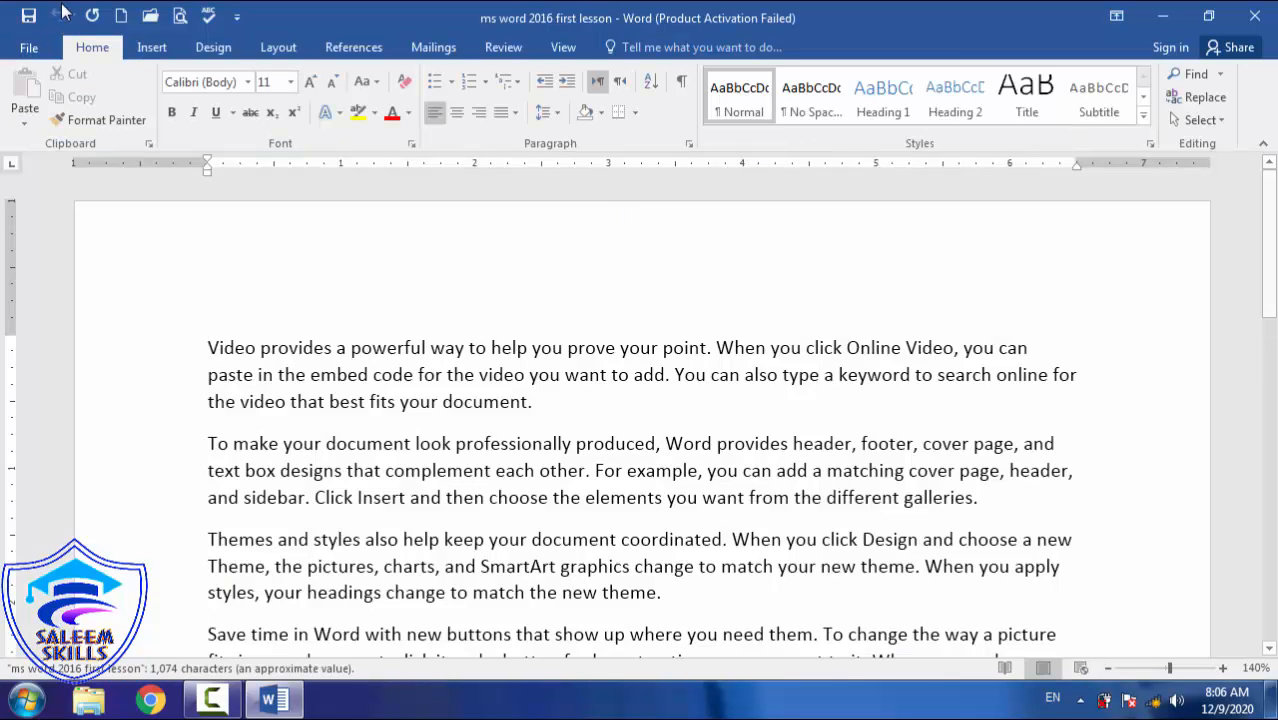
left_click(29, 49)
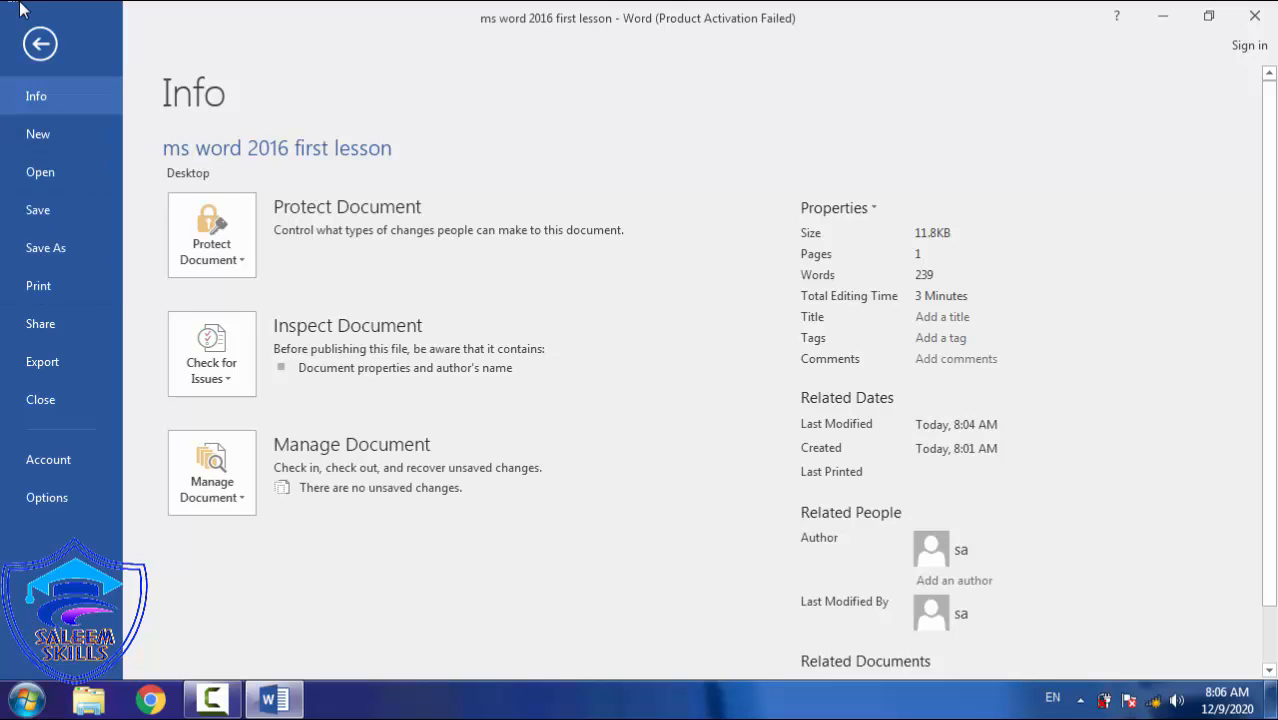
left_click(40, 42)
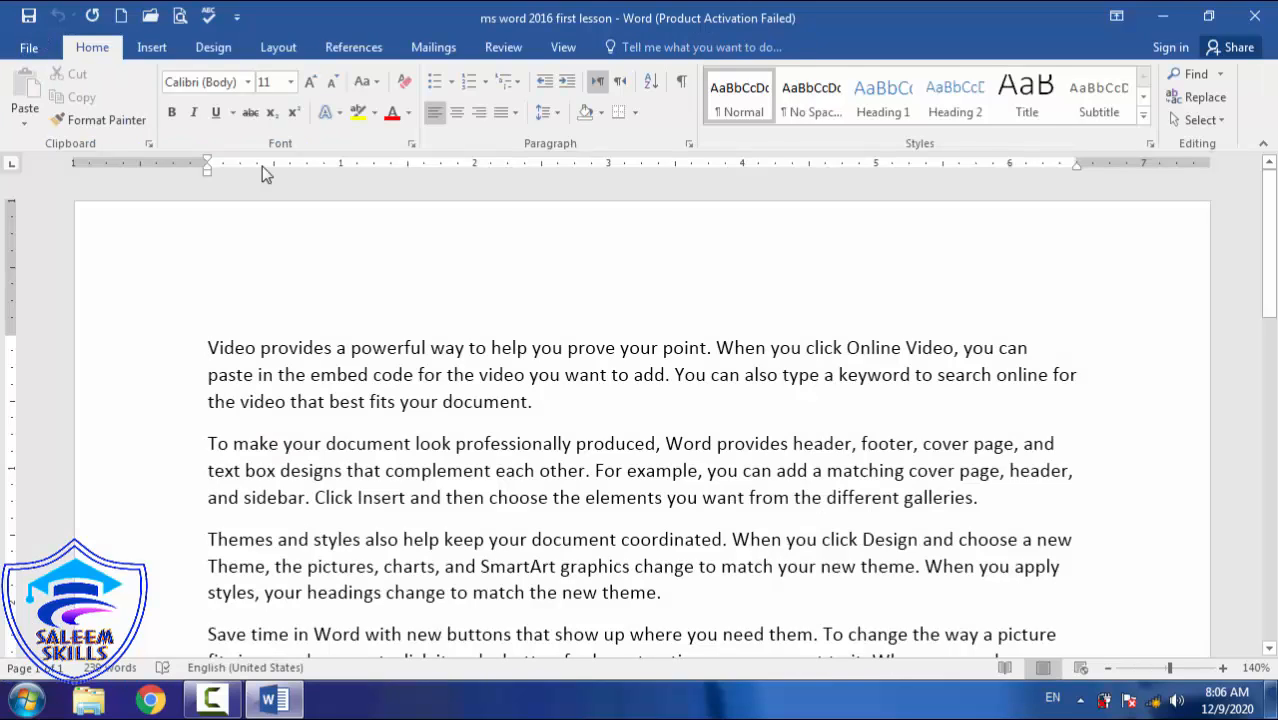
double_click(462, 349)
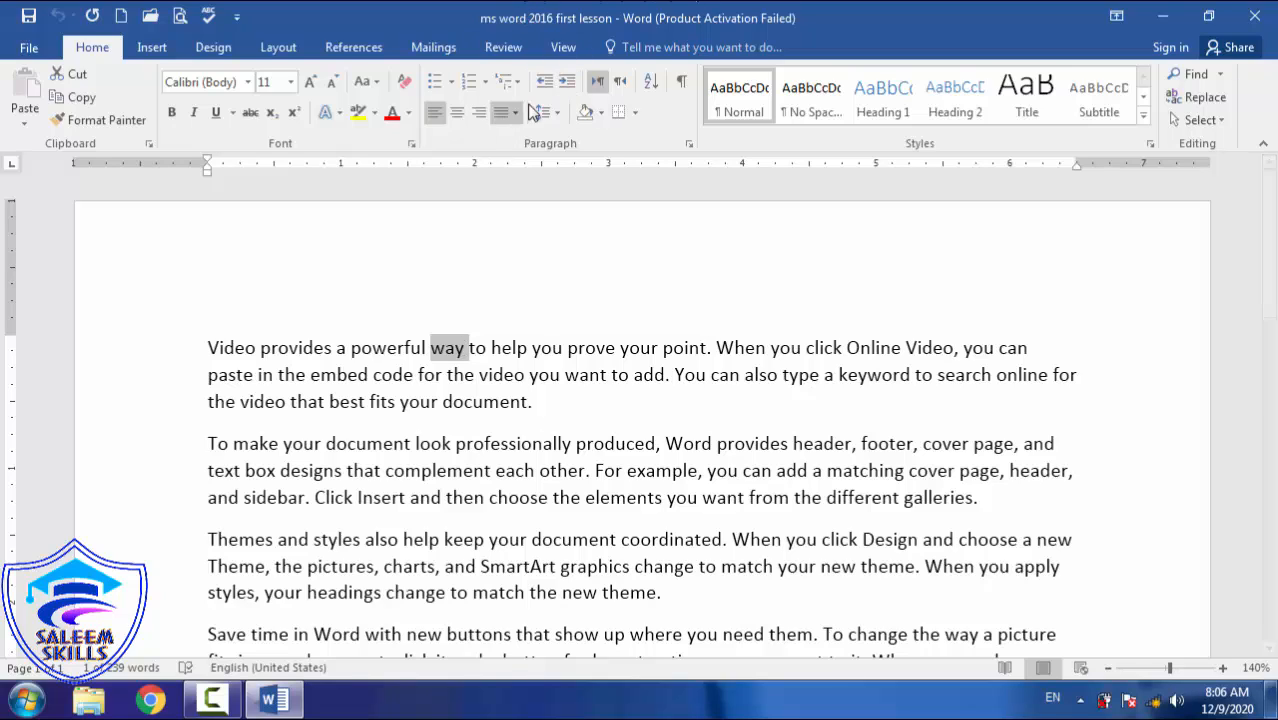
left_click(498, 400)
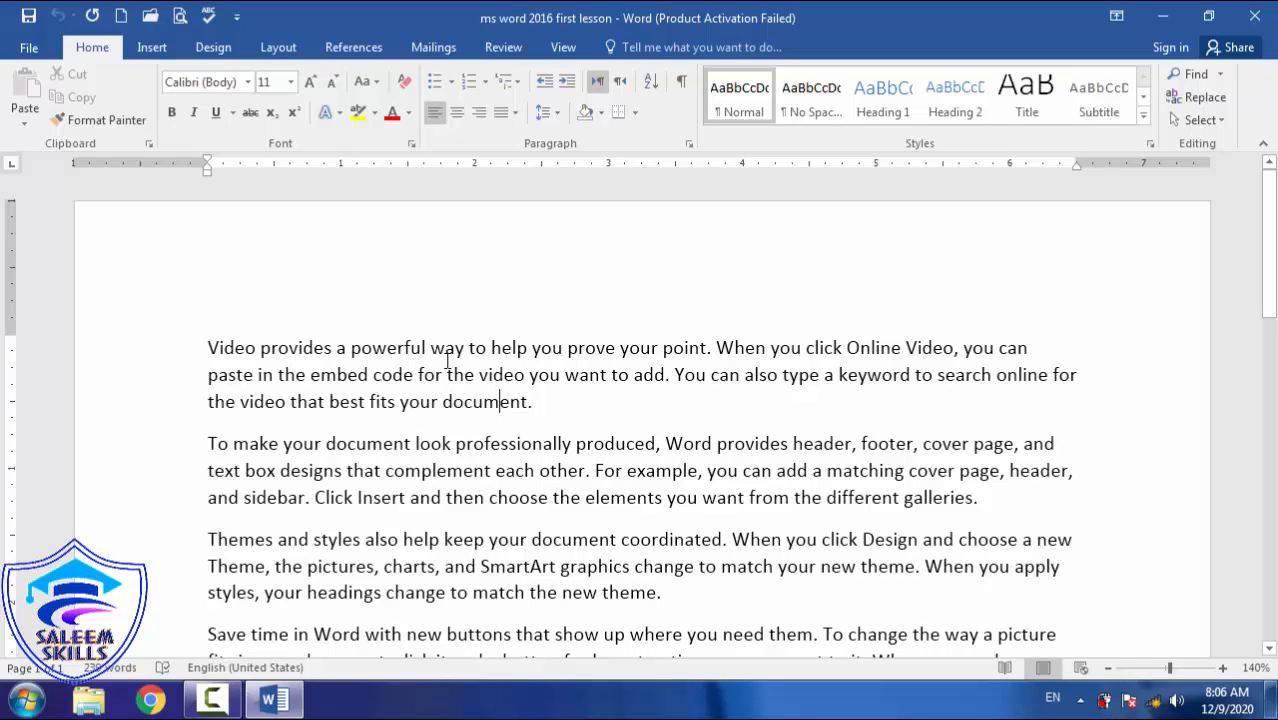
key("Down")
key("Down")
key("Down")
key("Down")
key("Down")
key("Down")
key("Up")
key("Up")
key("Up")
key("Up")
key("Up")
key("Up")
key("Up")
key("Up")
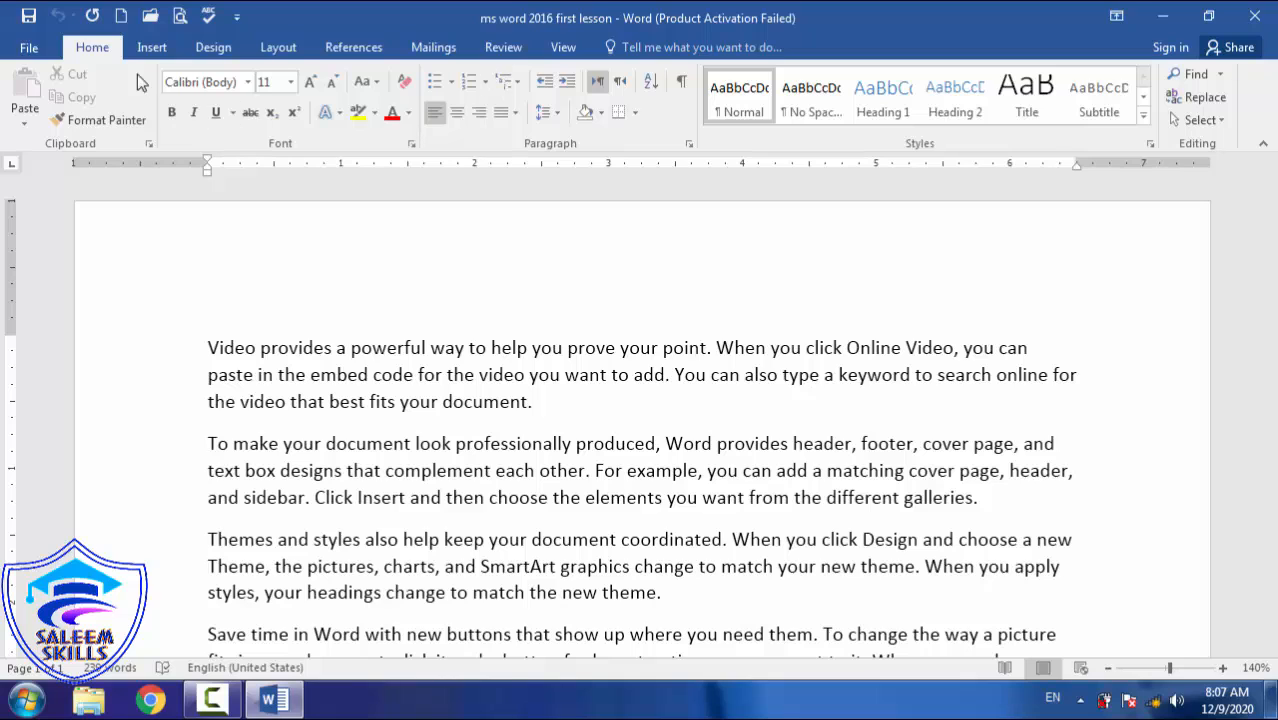
Save a copy of the document to the Desktop as a Word Document named "how to save as document".
left_click(30, 50)
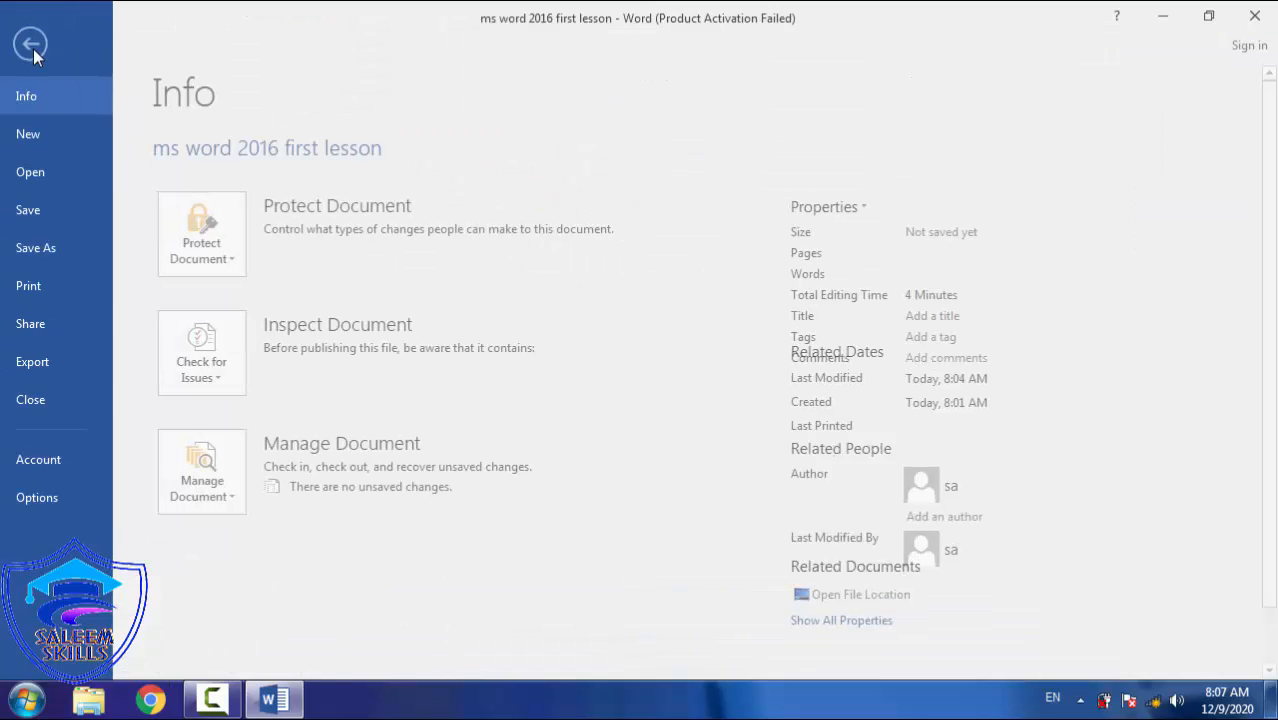
left_click(24, 254)
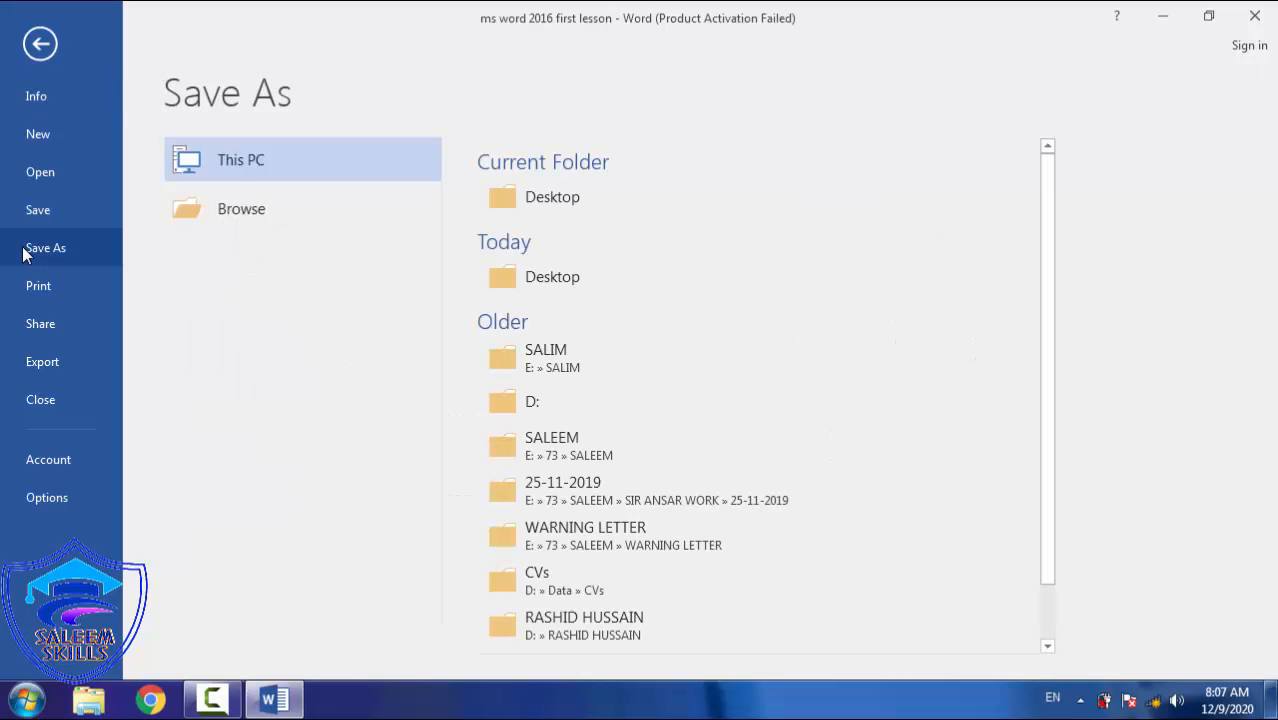
left_click(262, 210)
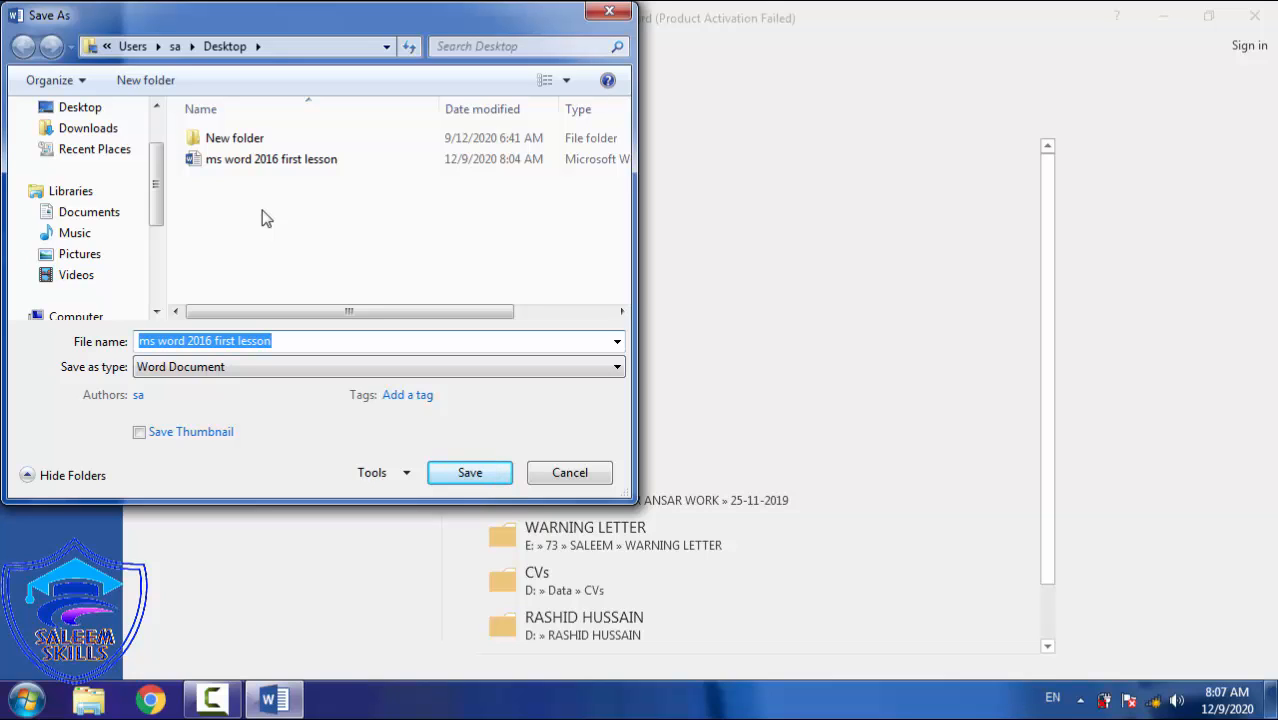
type("save")
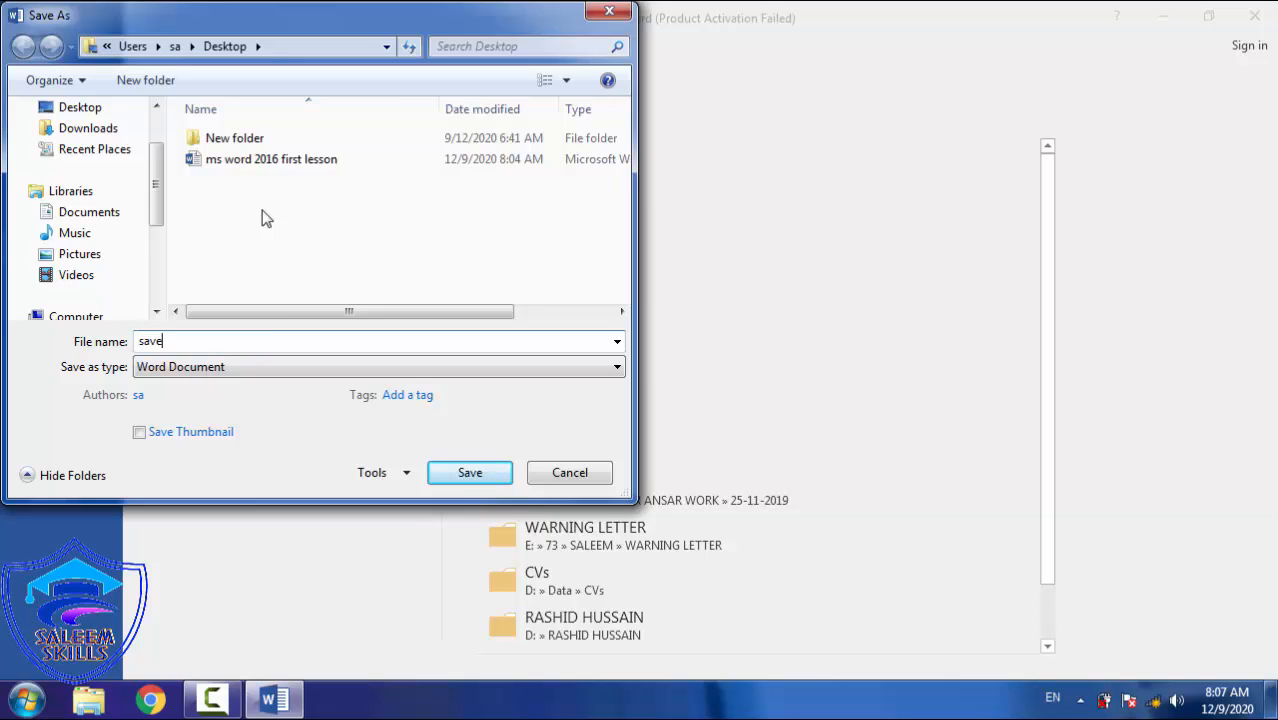
key("BackSpace")
key("BackSpace")
key("BackSpace")
key("BackSpace")
type("how to save as document")
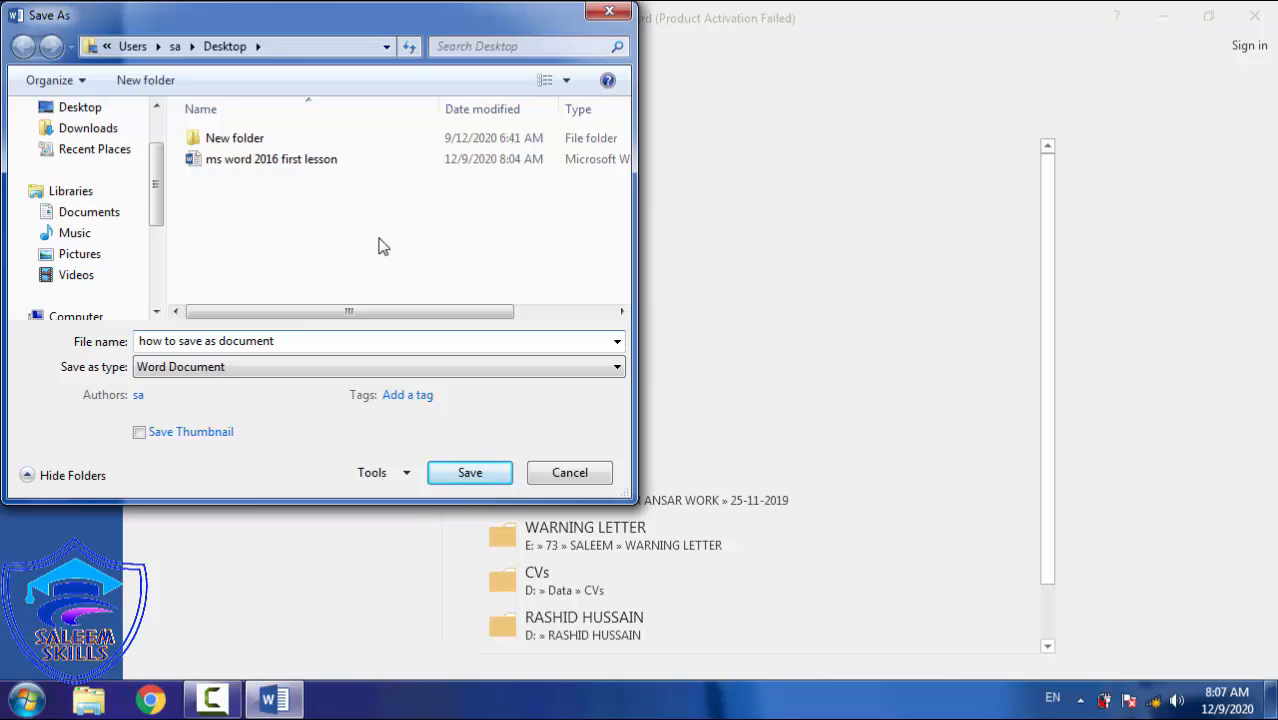
left_click(470, 474)
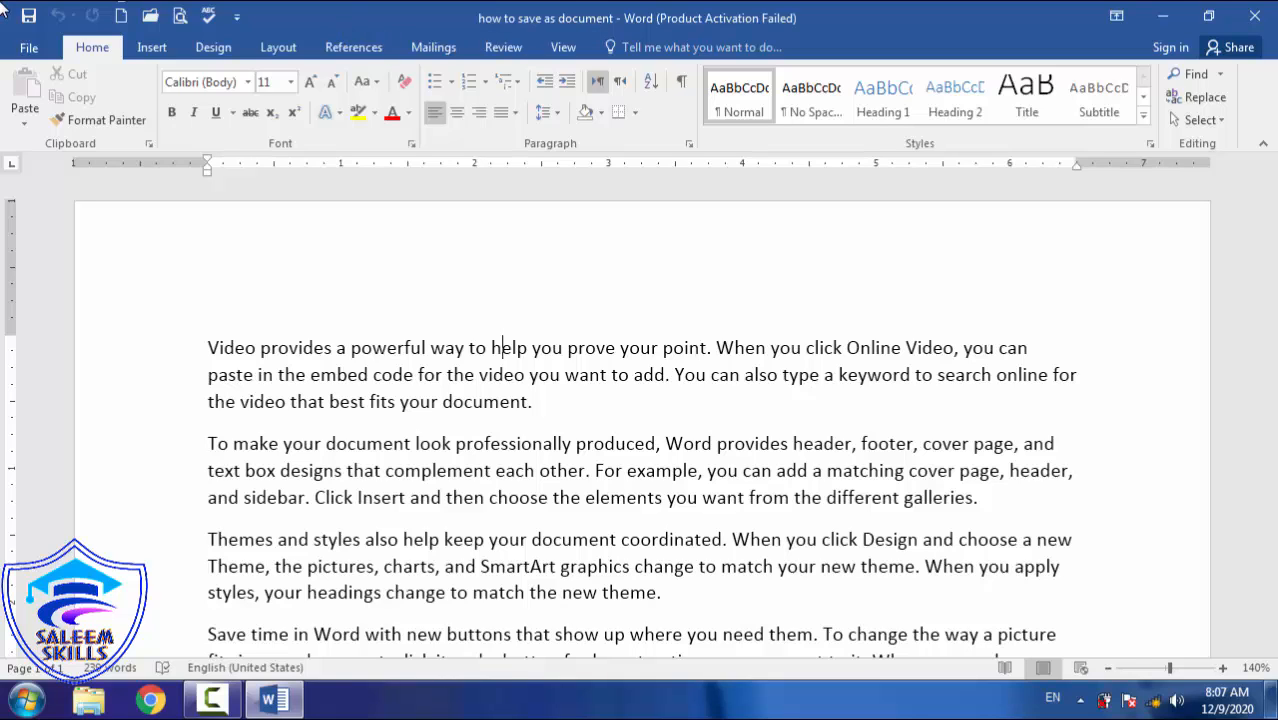
Close the document, show the Windows desktop and open the "how to save as document" file from there.
left_click(29, 47)
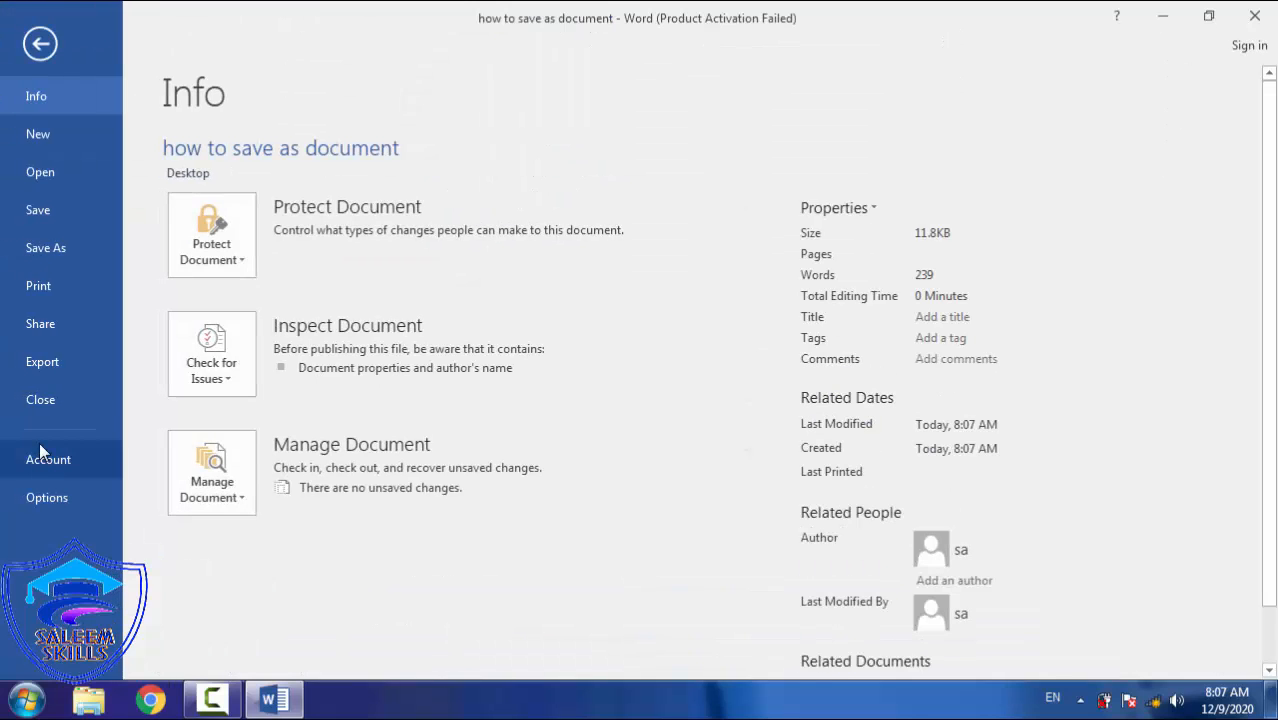
left_click(39, 399)
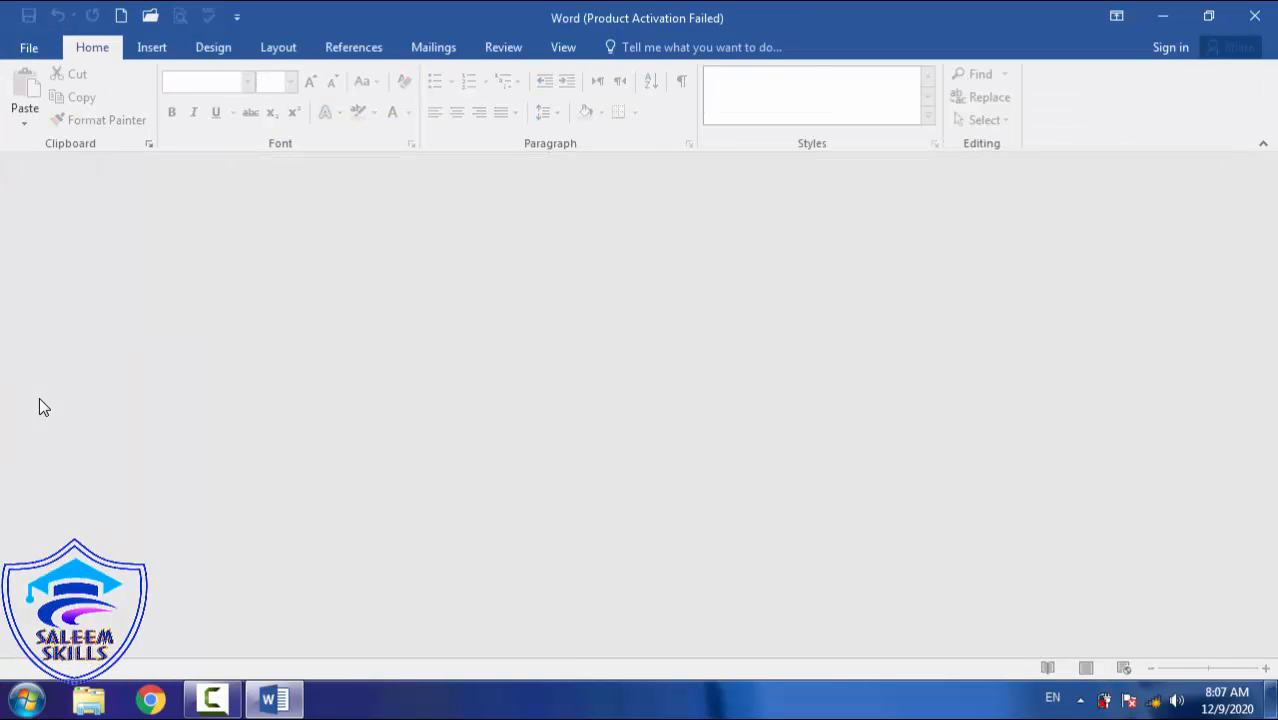
key("super+d")
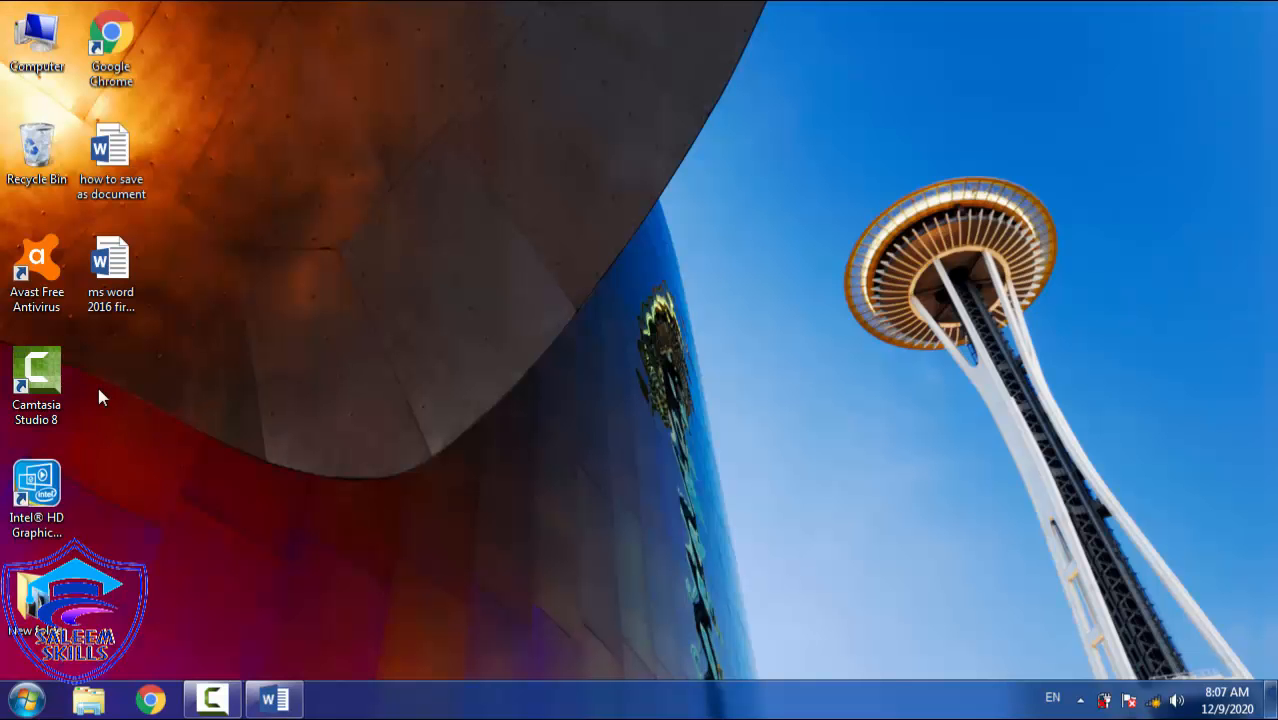
double_click(116, 143)
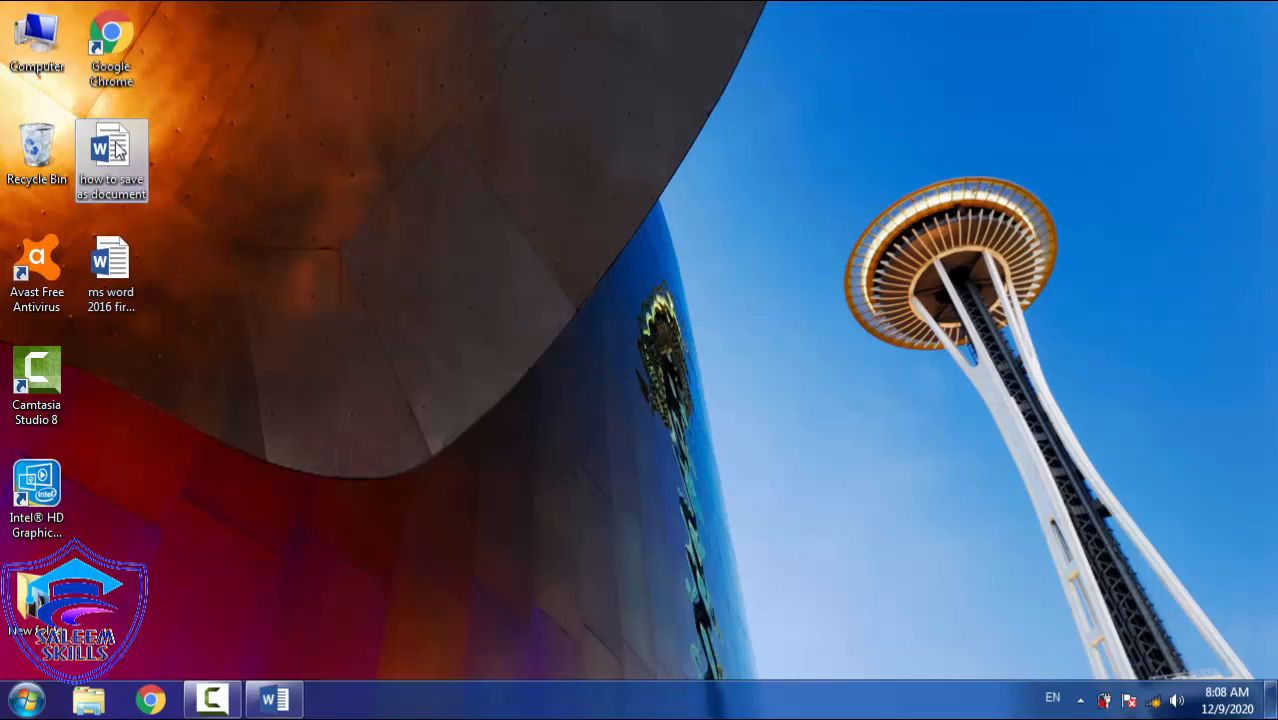
left_click(118, 268)
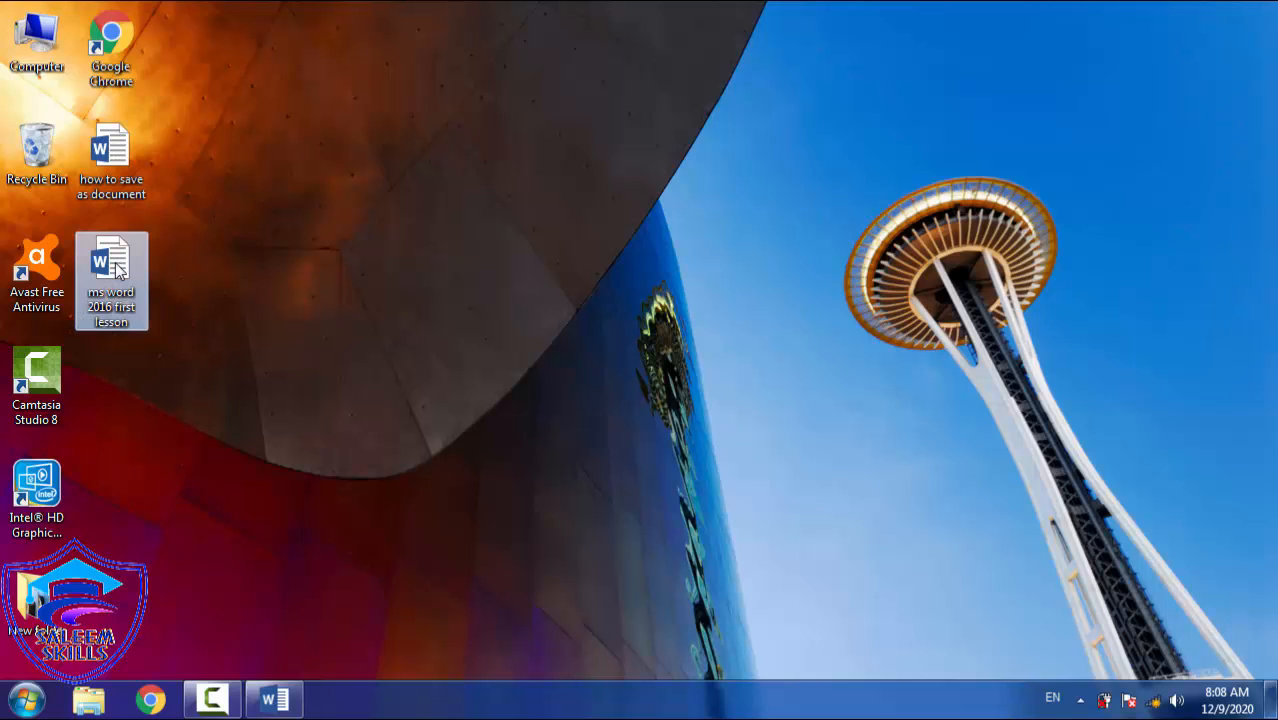
left_click(125, 158)
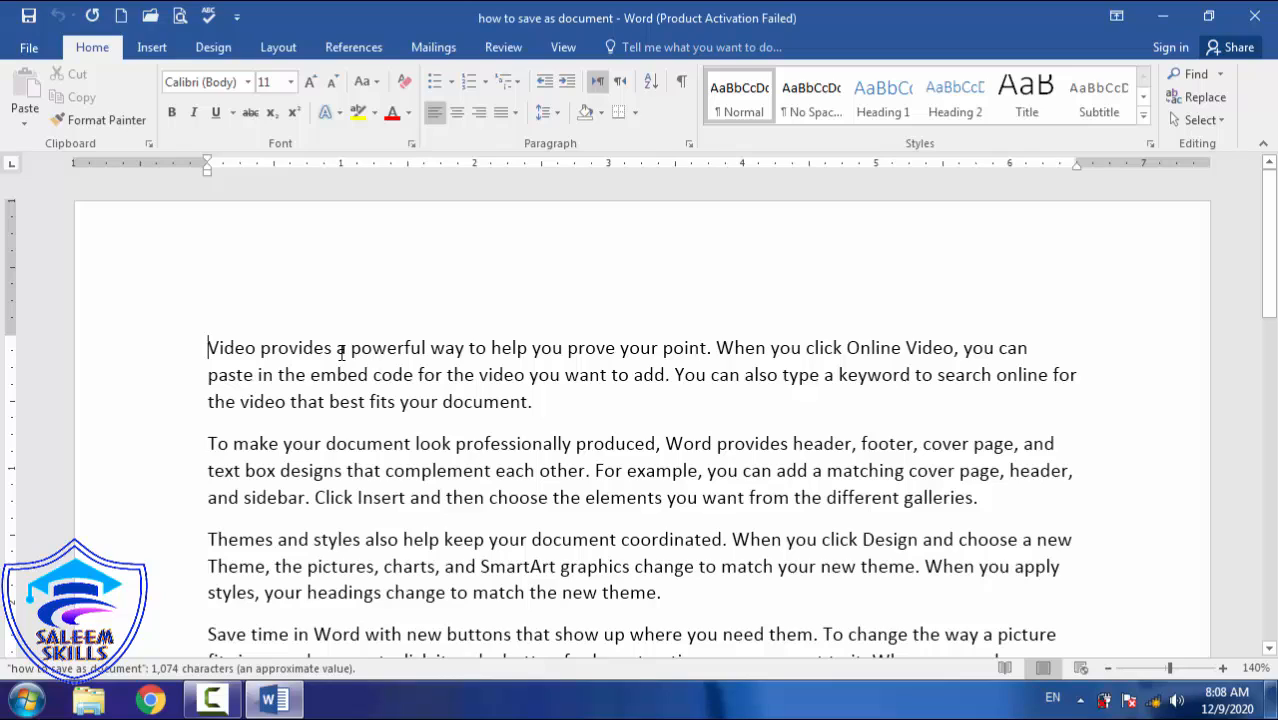
Format the entire first paragraph, starting "Video provides a powerful way", as bold, italic and underlined.
double_click(169, 346)
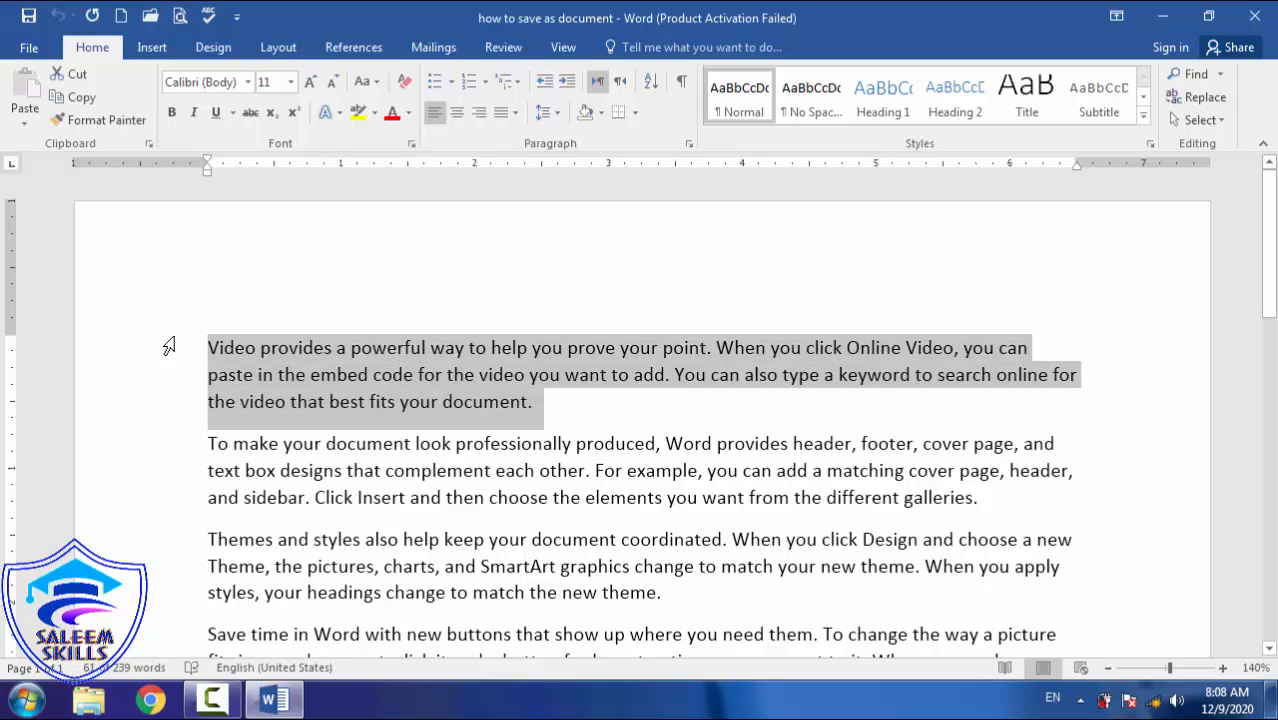
left_click(171, 111)
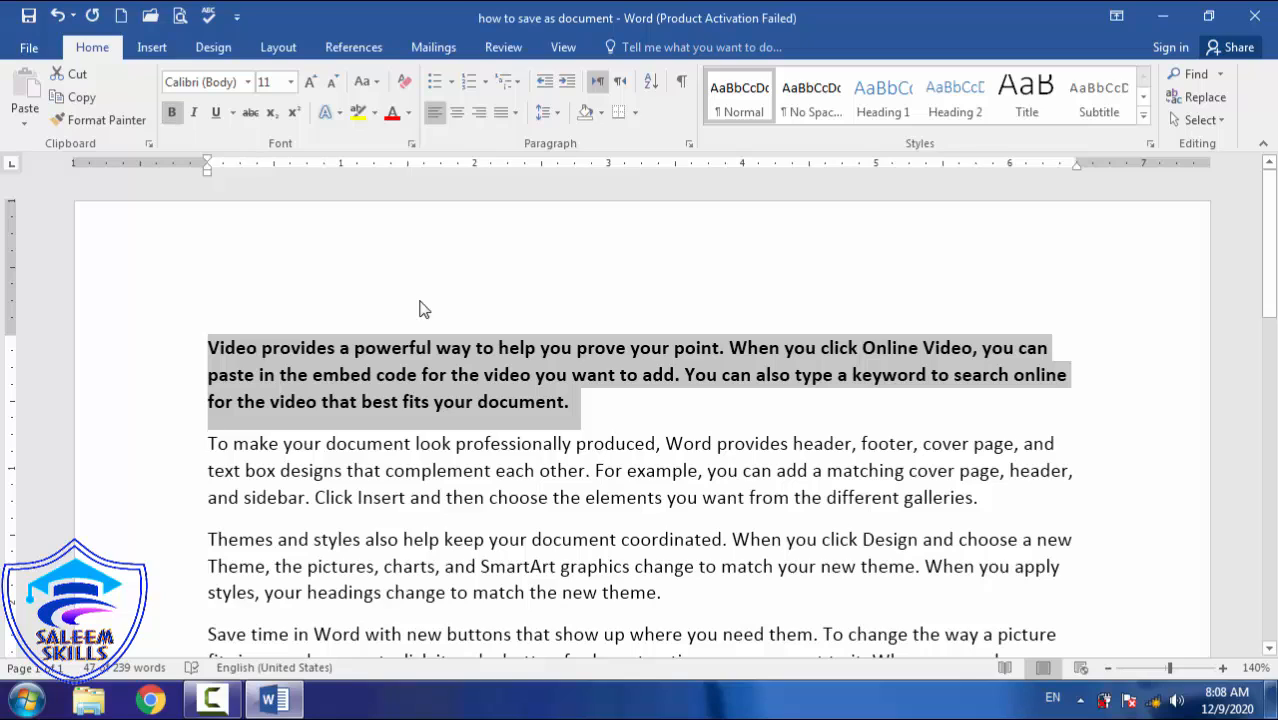
left_click(424, 404)
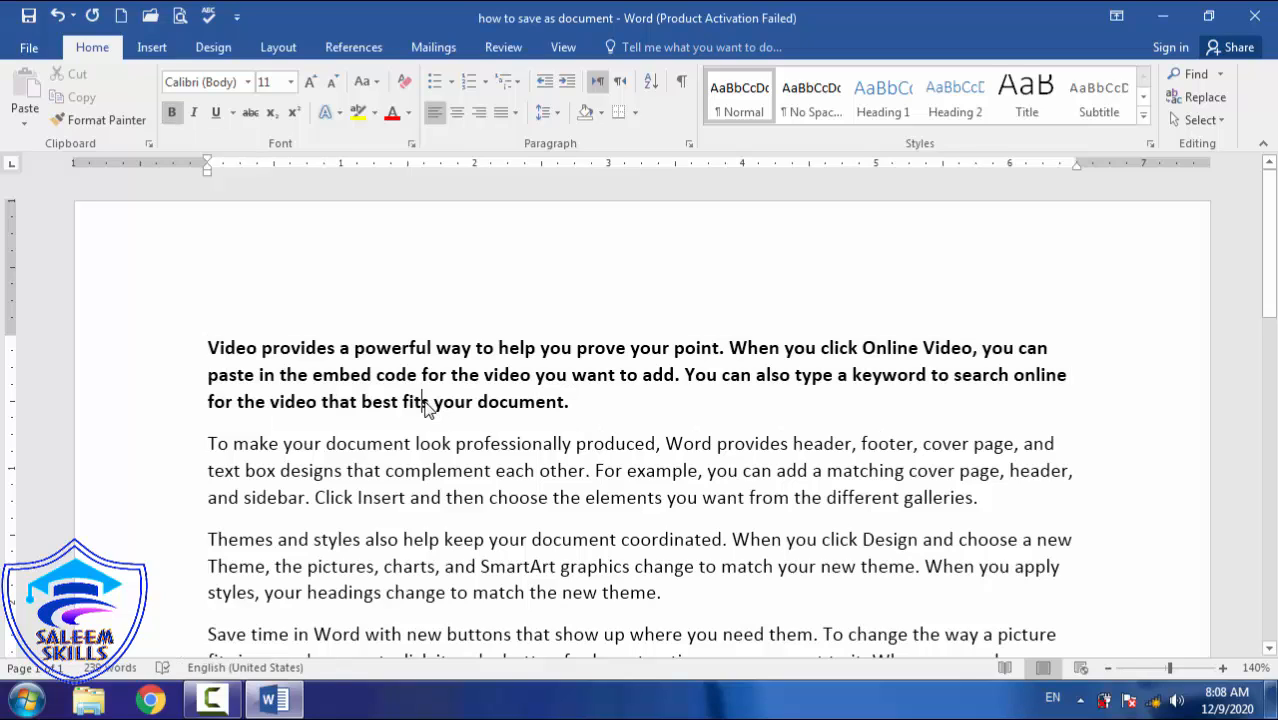
triple_click(318, 348)
left_click(195, 114)
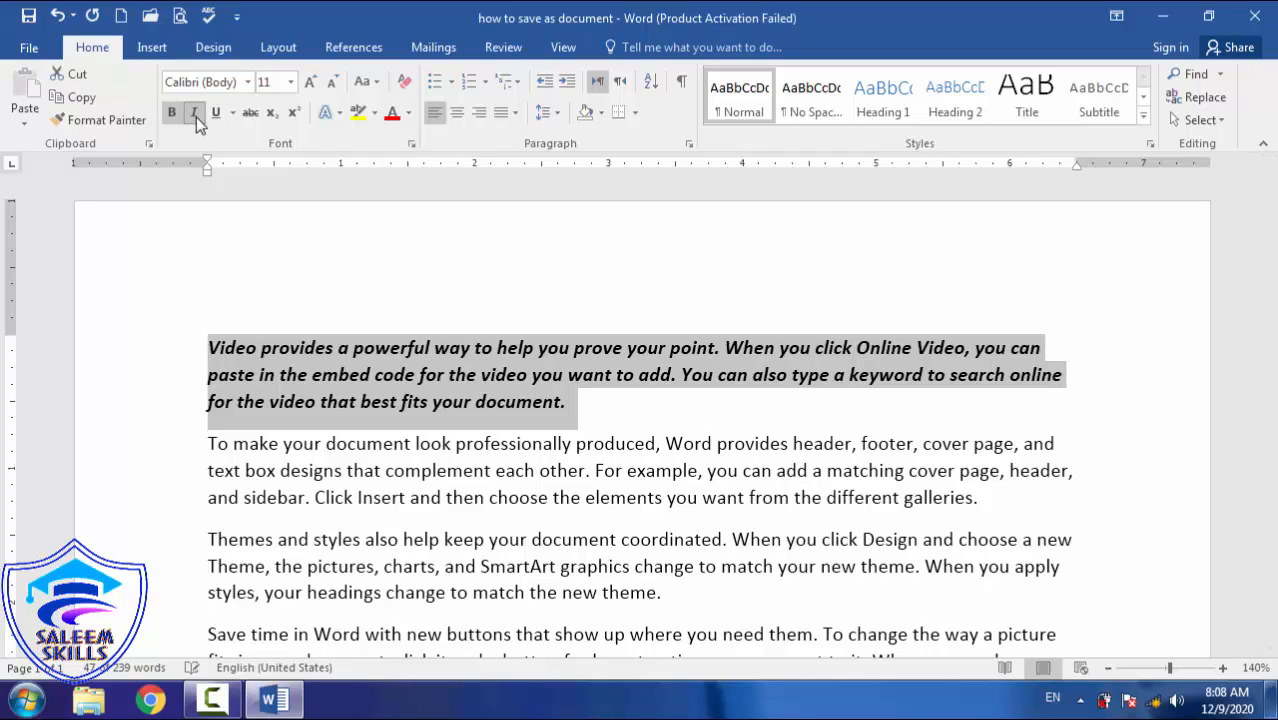
left_click(213, 113)
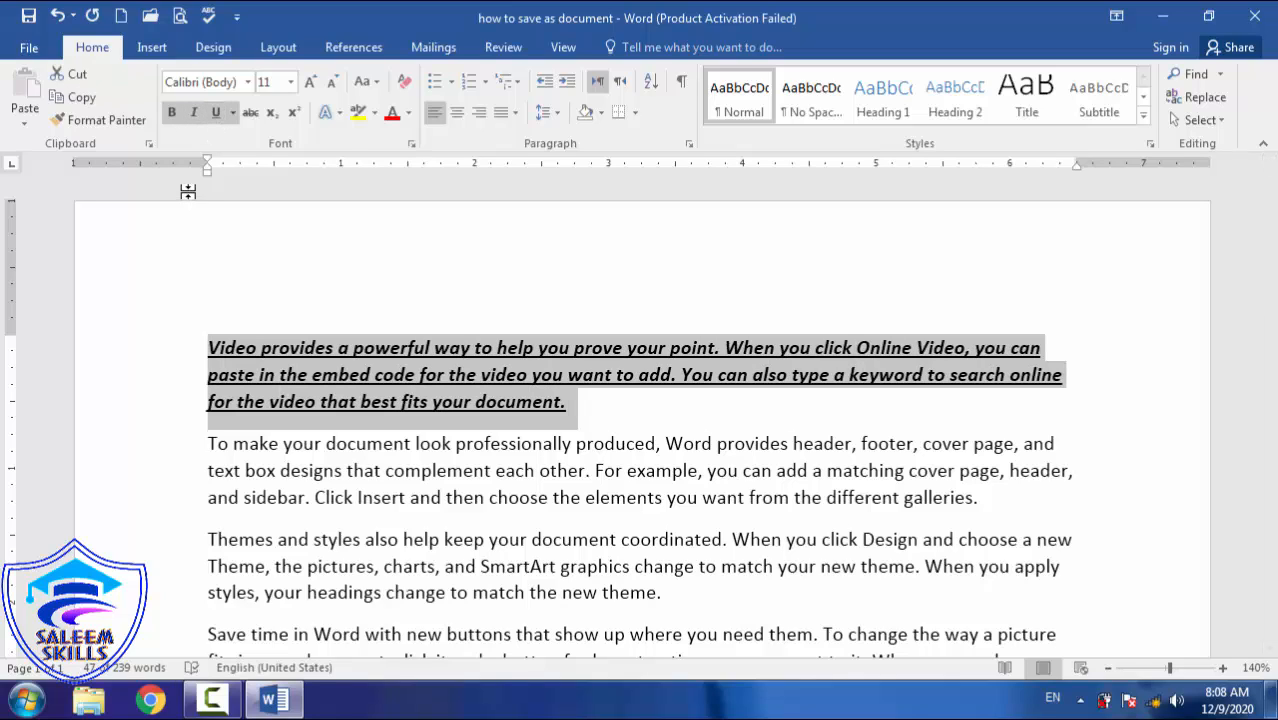
Open the document's print settings, choose PDF Complete as the printer and set the page range to 1-10.
left_click(310, 412)
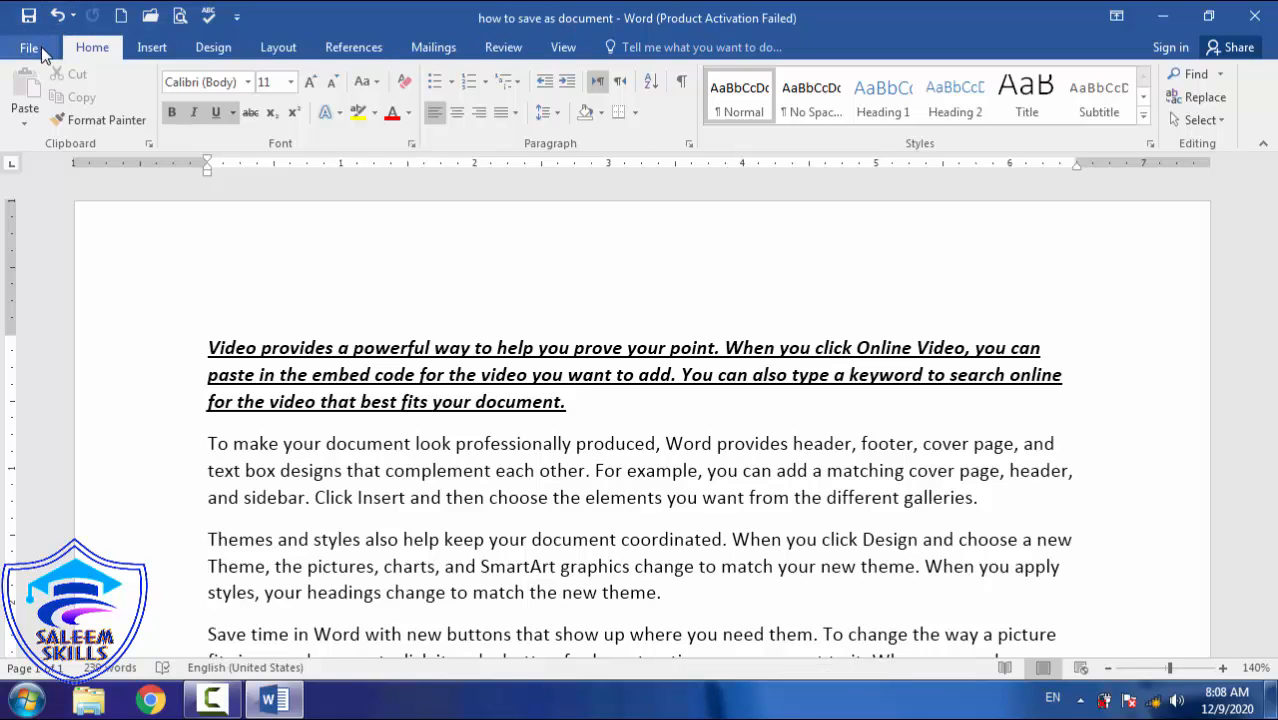
left_click(38, 47)
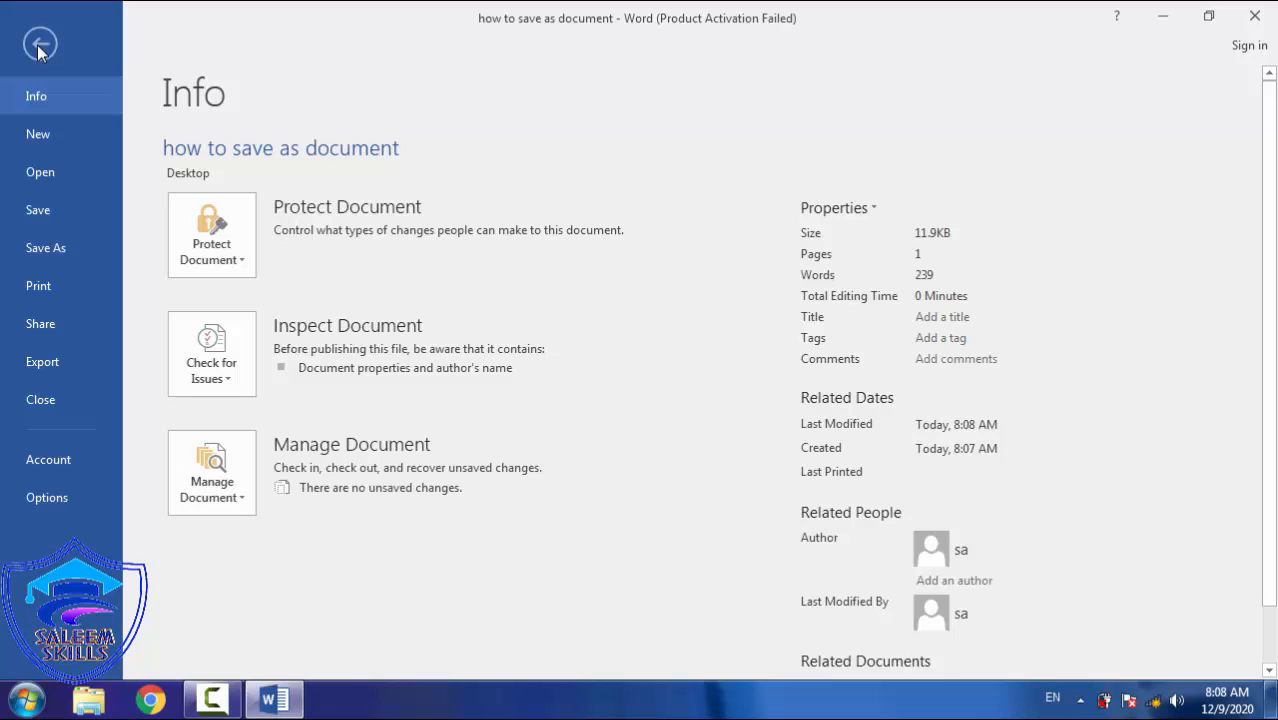
left_click(51, 292)
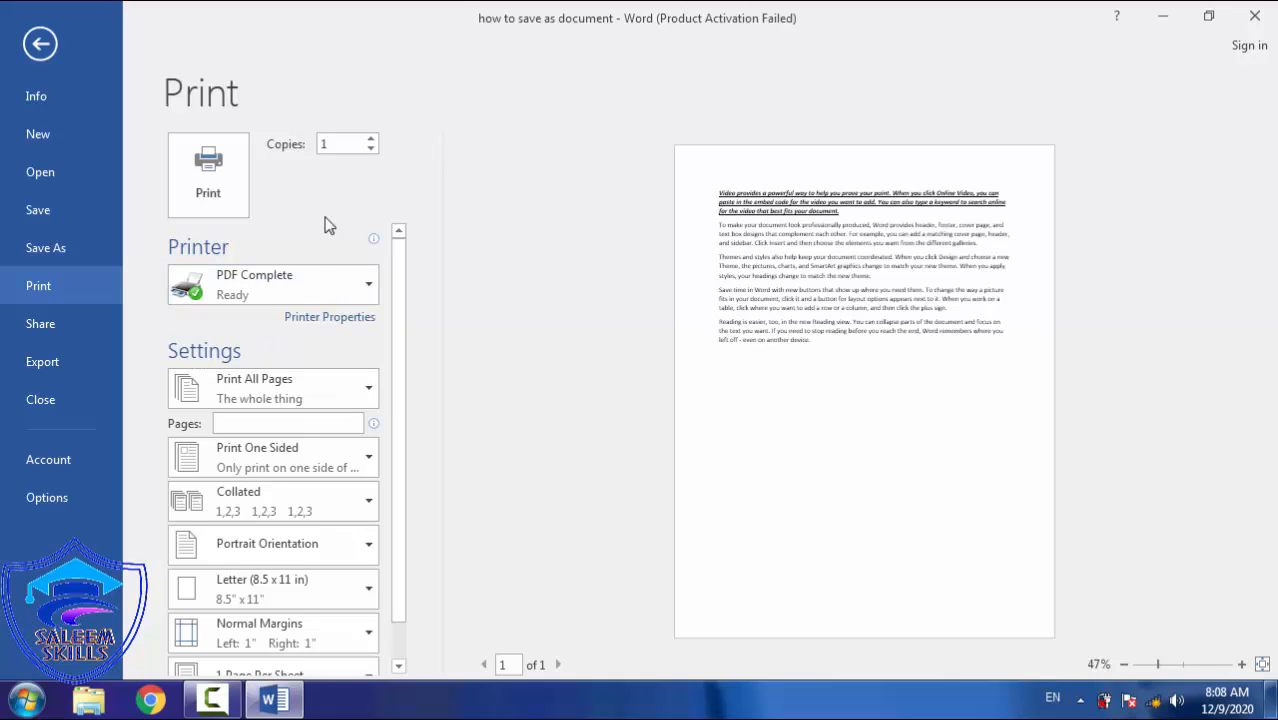
left_click(306, 281)
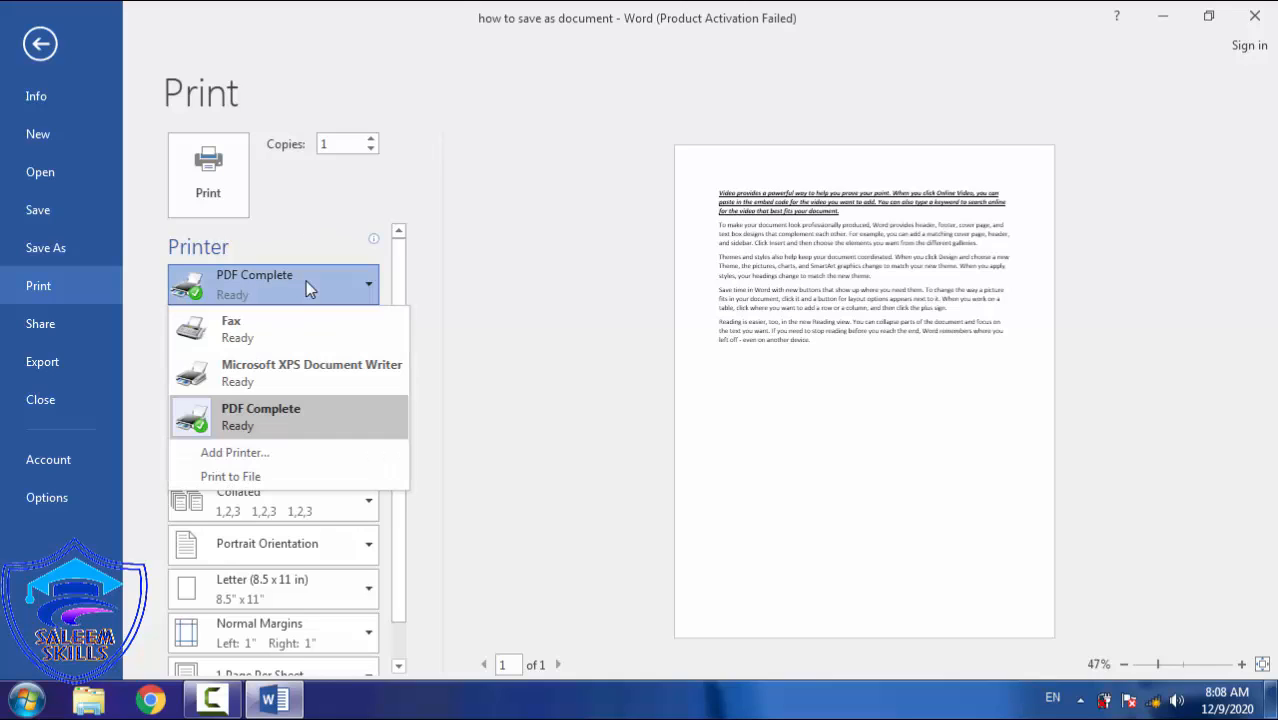
left_click(278, 408)
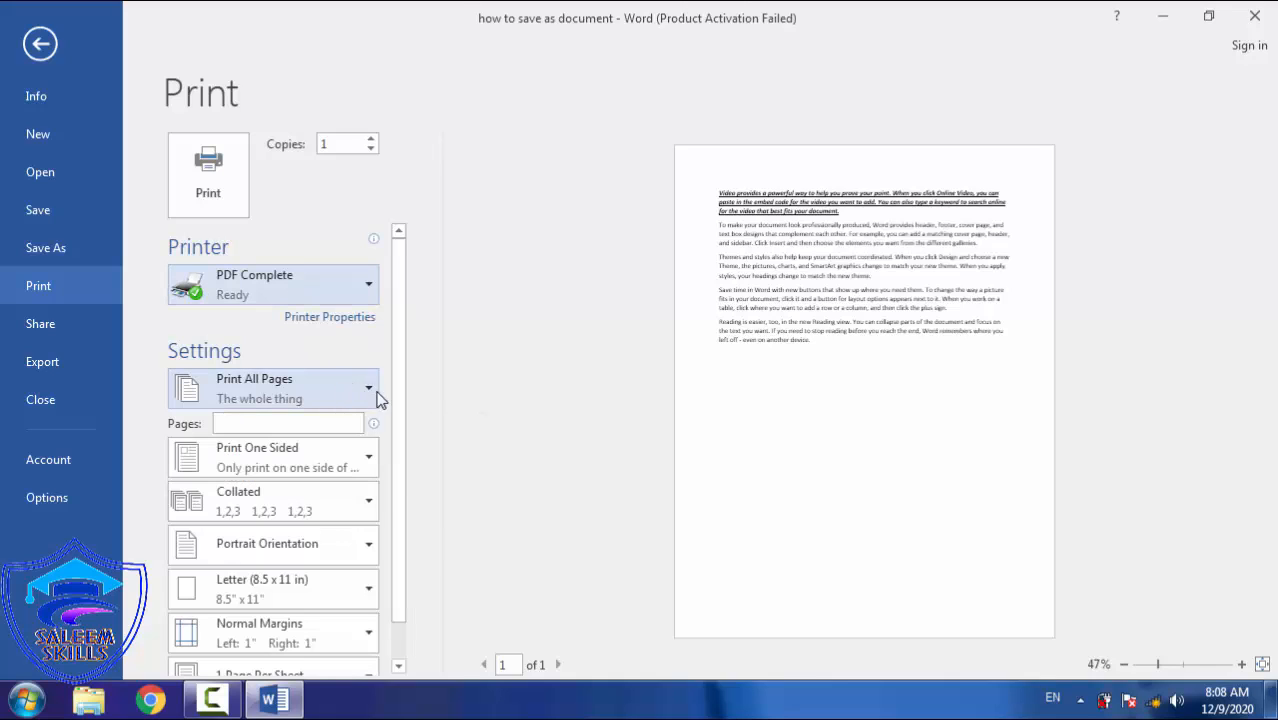
left_click(257, 424)
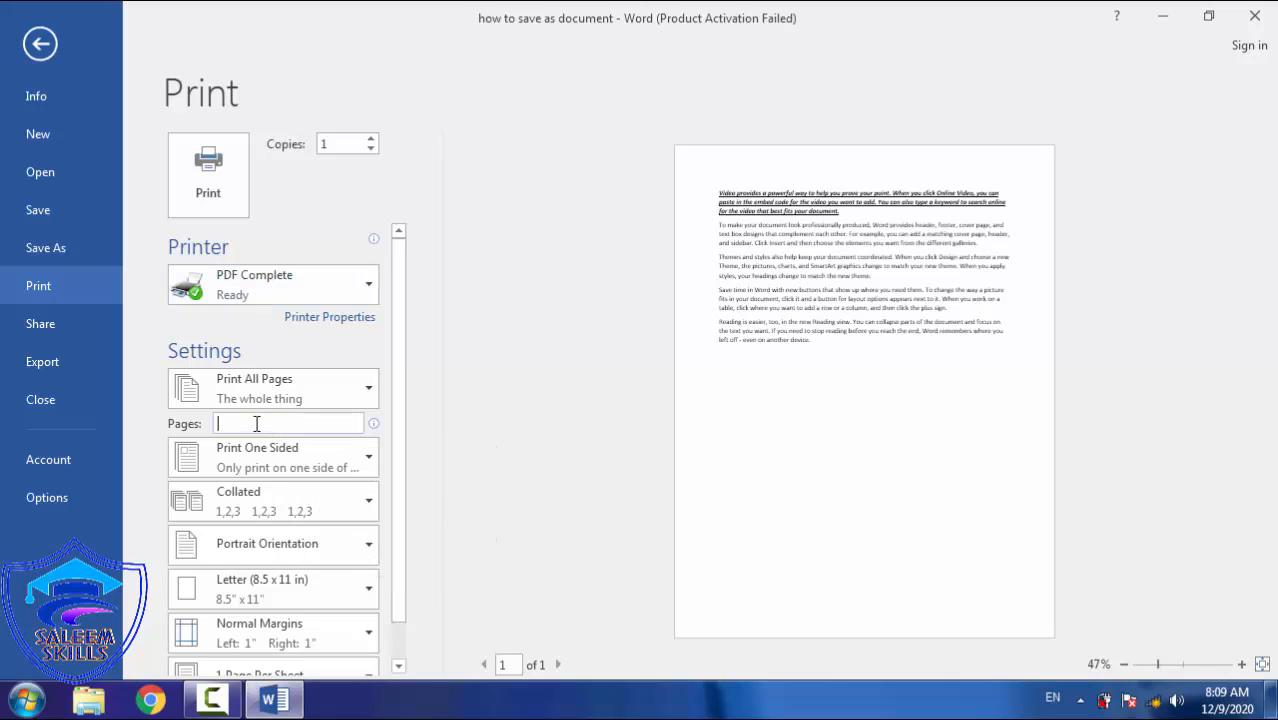
type("1-10")
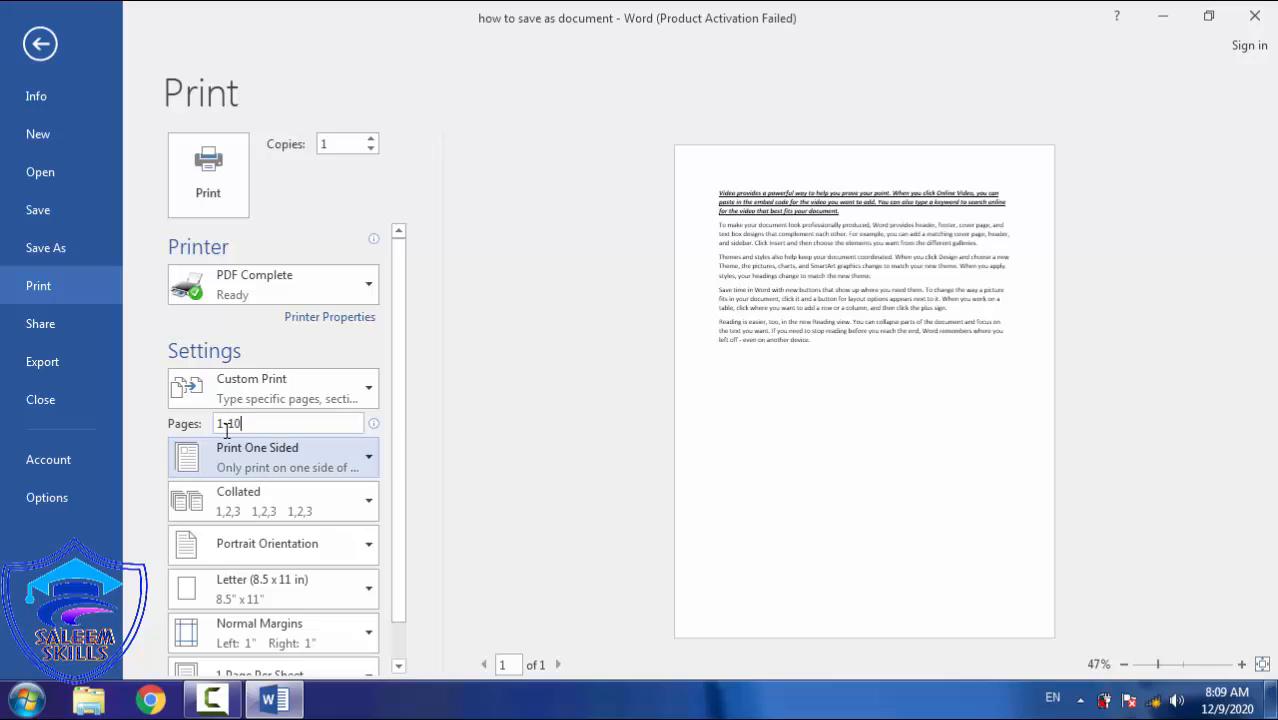
Look through the available paper sizes in the print settings and return to the document without printing.
left_click(292, 583)
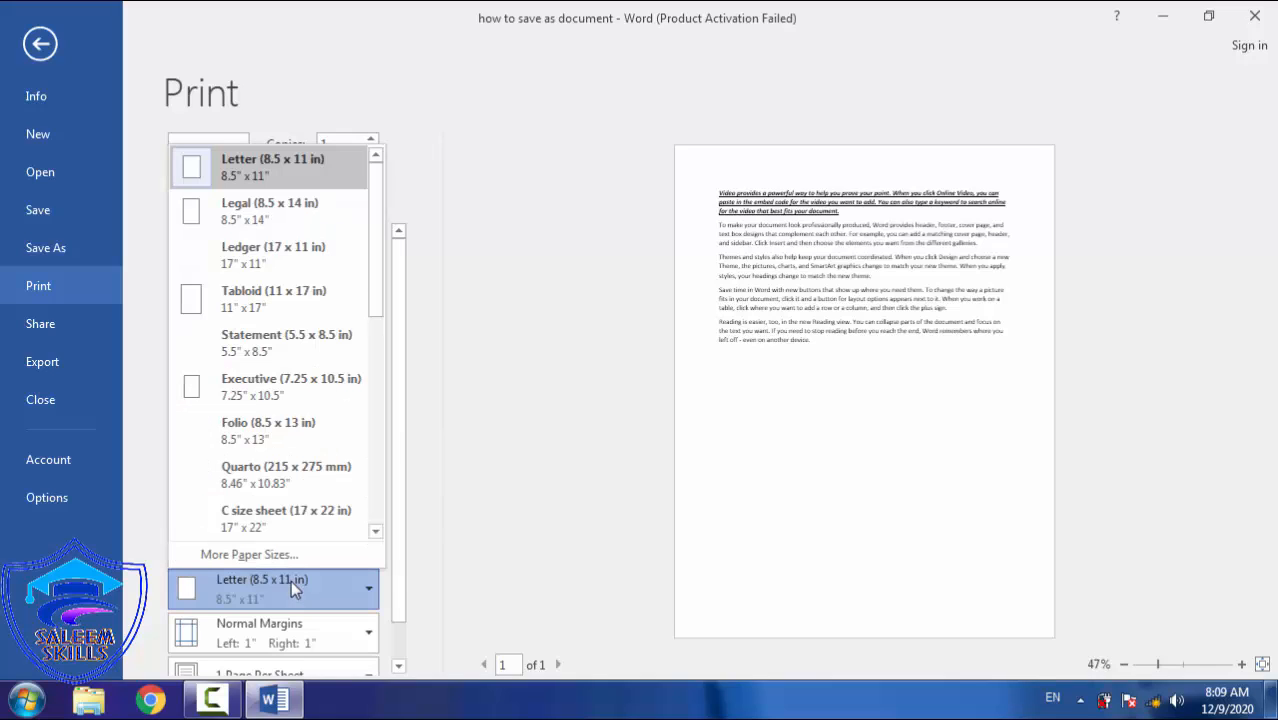
left_click(291, 580)
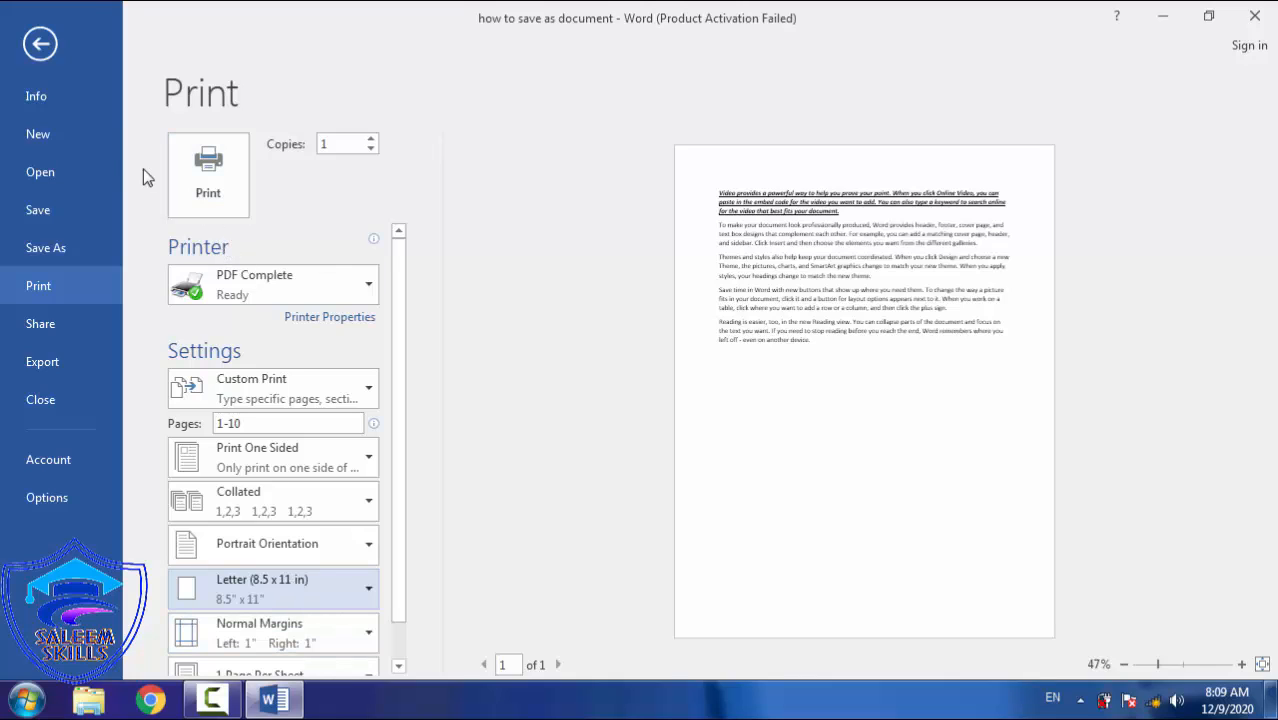
left_click(40, 44)
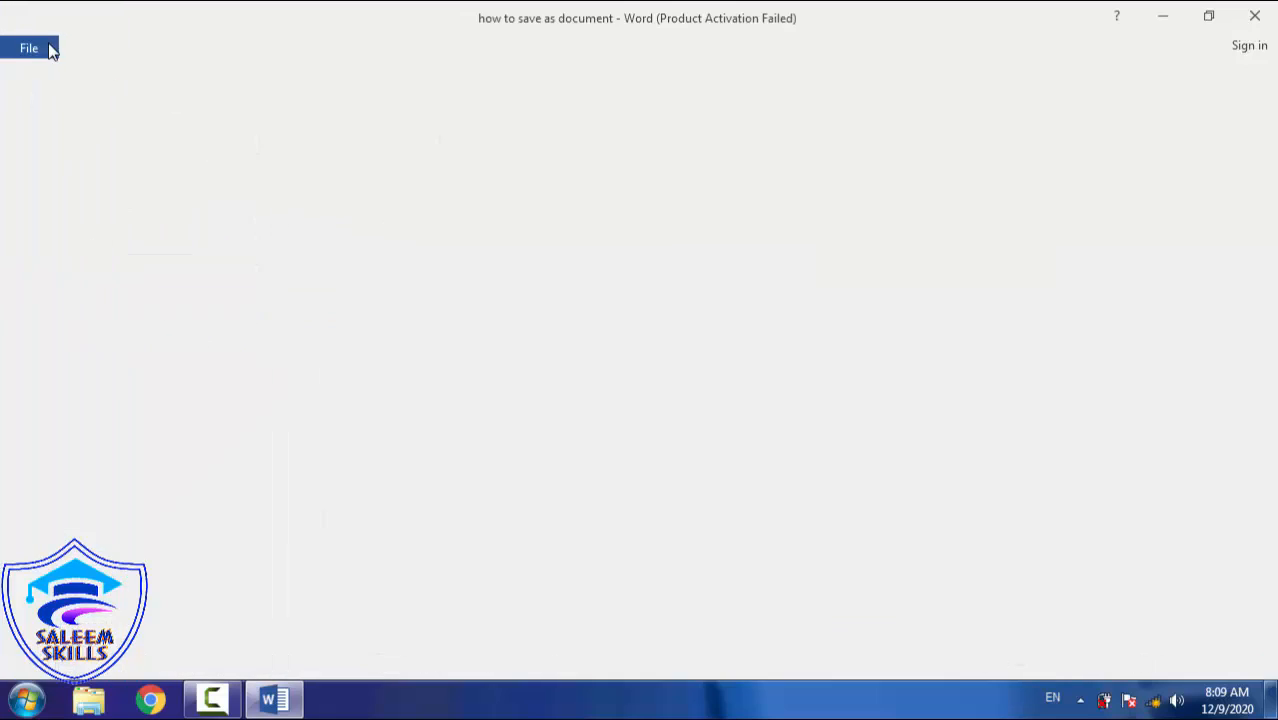
Examine the export options, including the PDF/XPS choice and the alternative document file types.
left_click(34, 47)
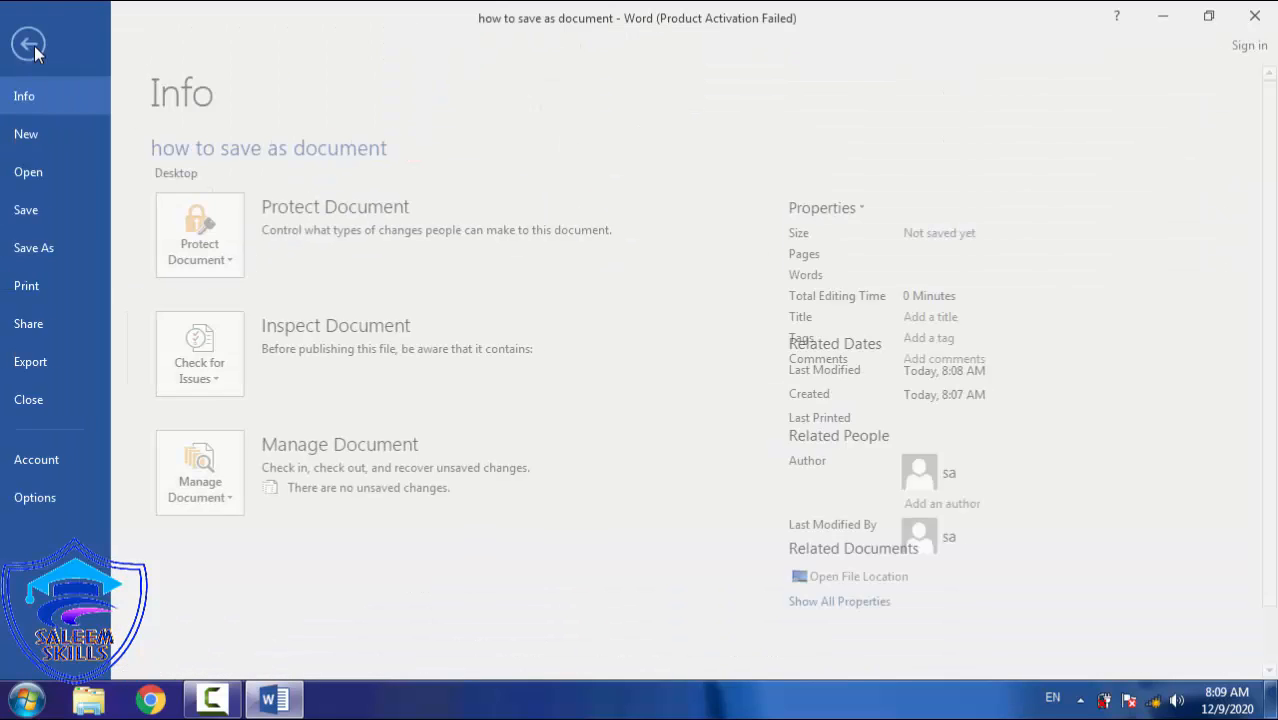
left_click(59, 363)
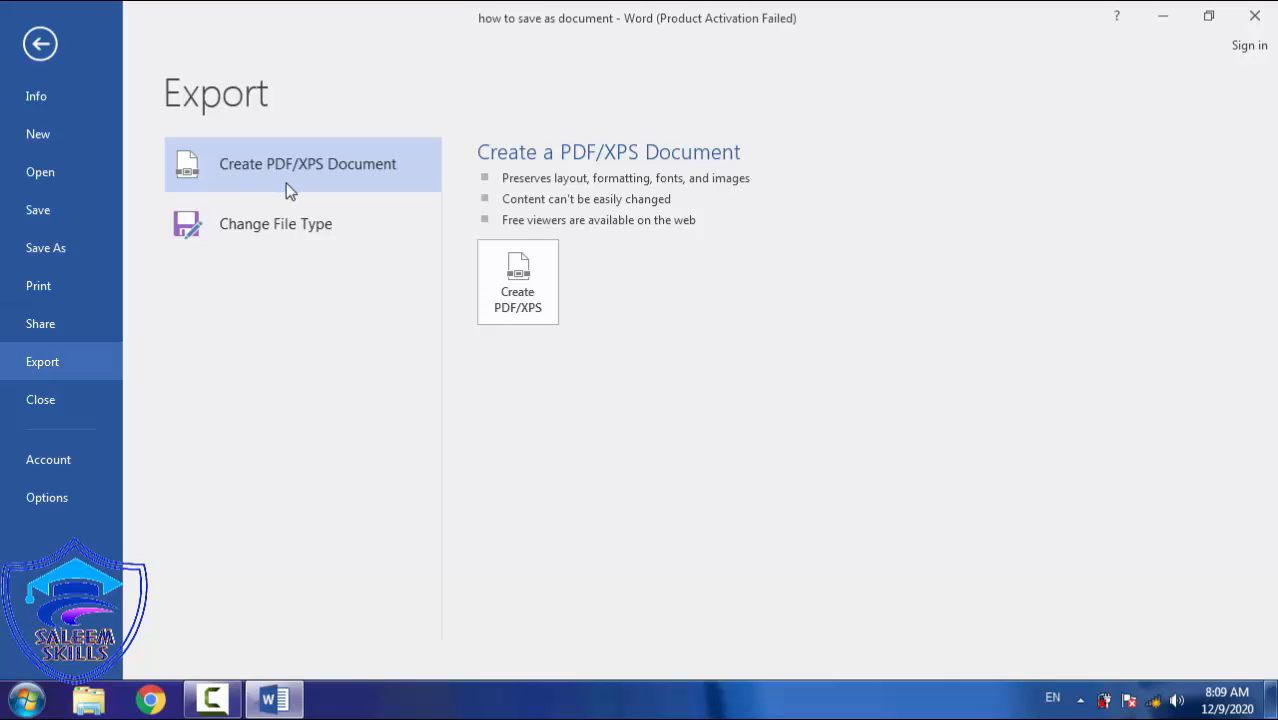
left_click(324, 168)
left_click(329, 226)
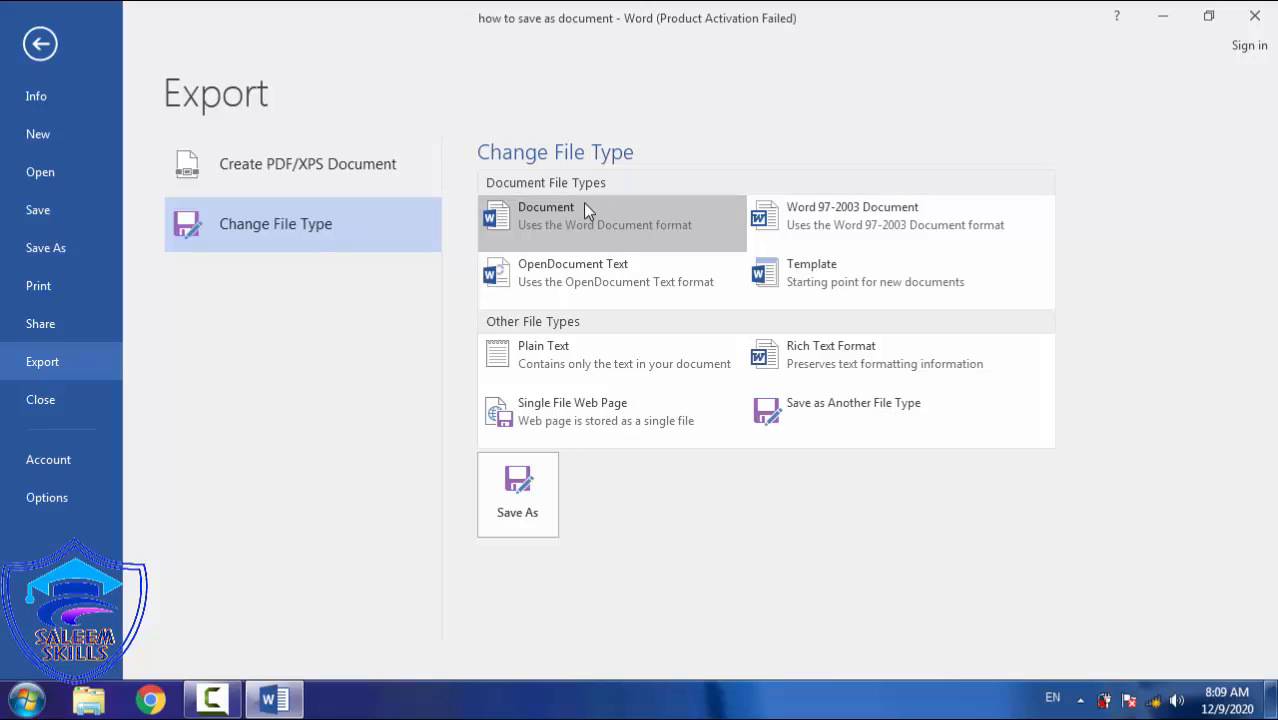
left_click(807, 221)
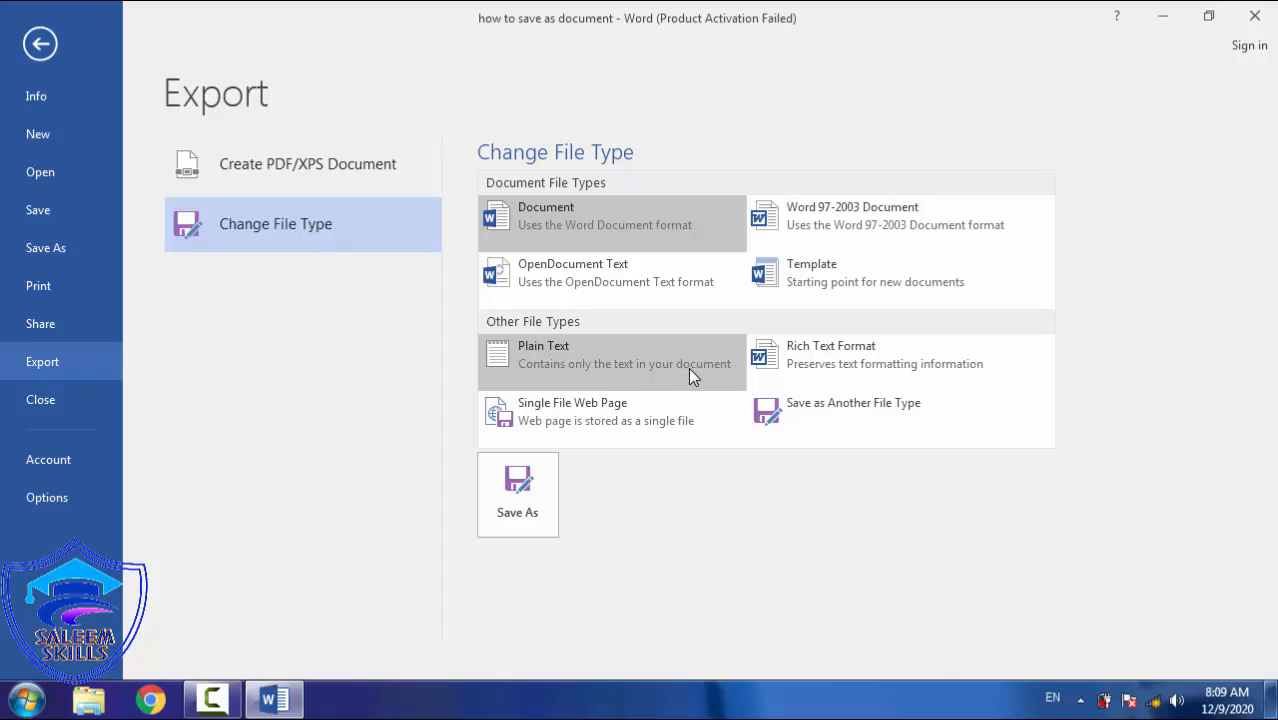
Export the document to the Desktop as a PDF named "how to save as document" and dismiss the alert.
left_click(395, 168)
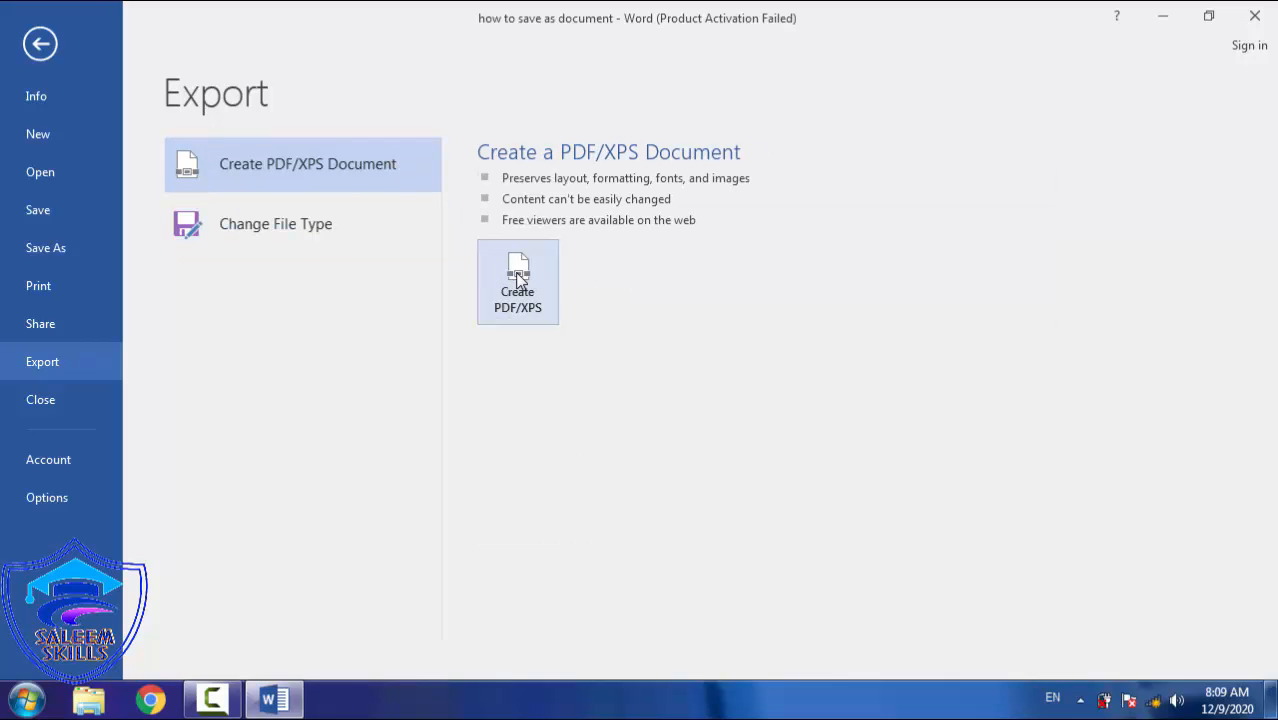
left_click(518, 282)
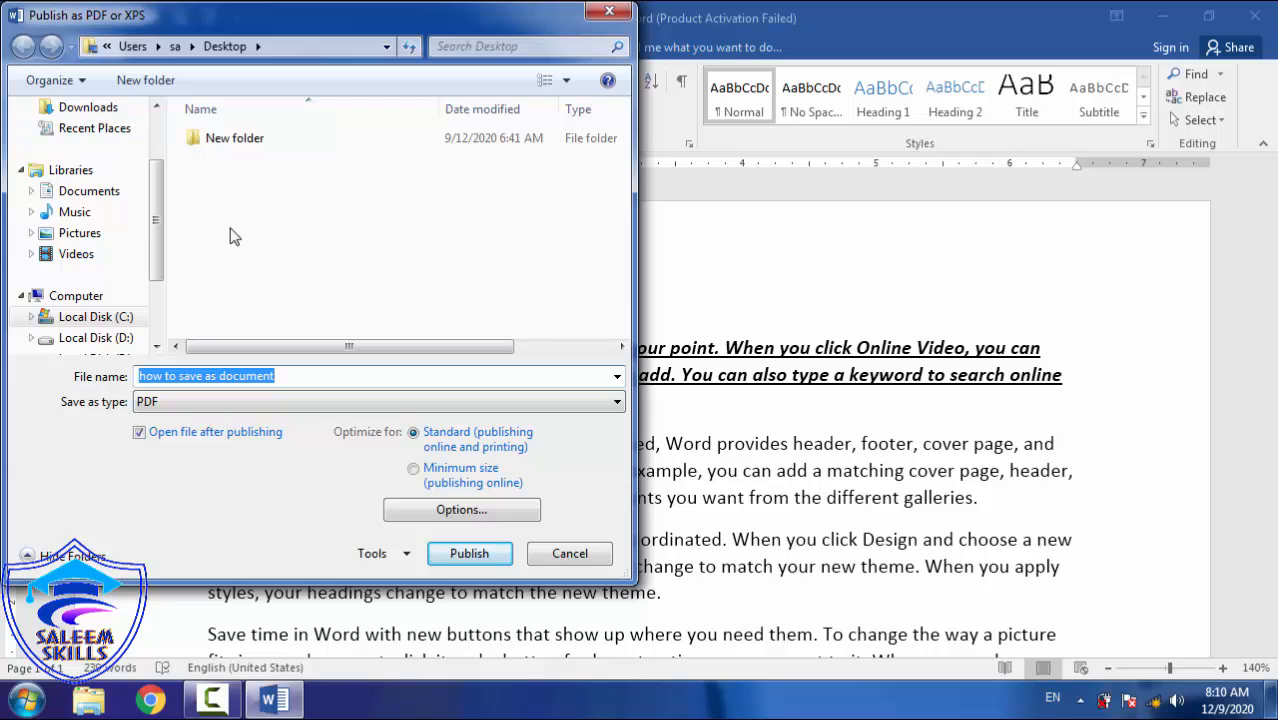
left_click(472, 561)
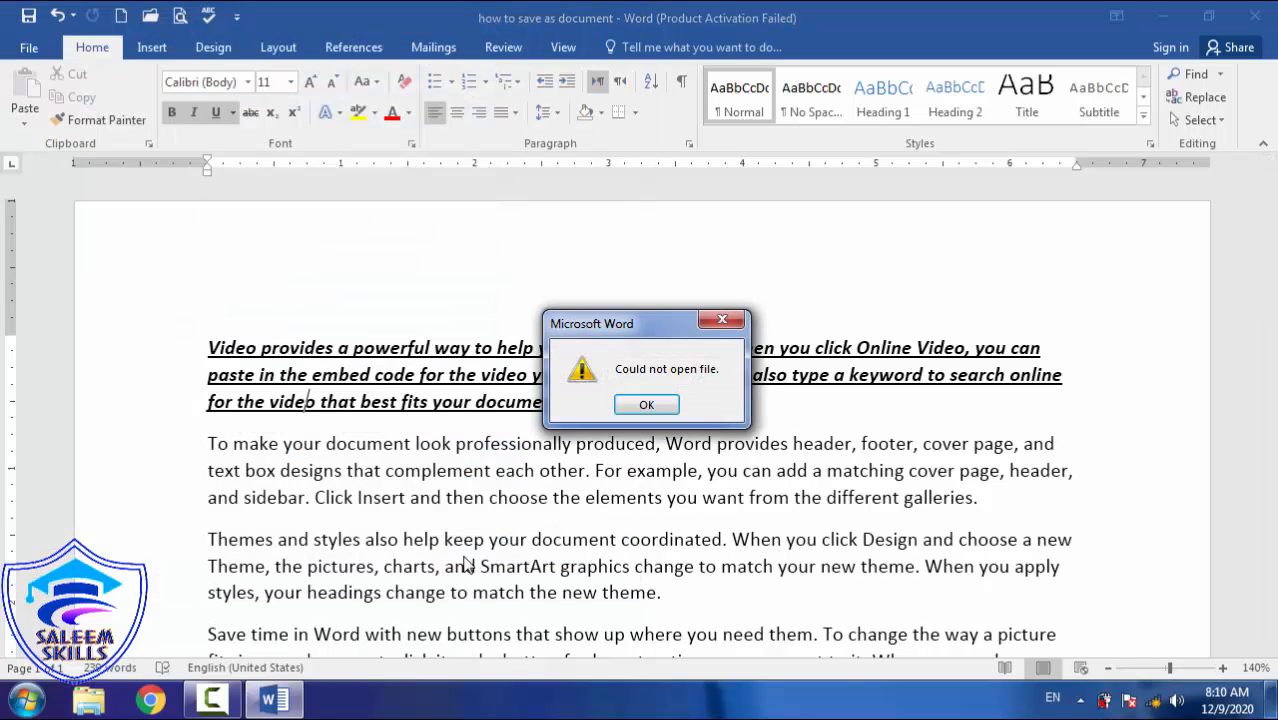
left_click(648, 406)
Show the Windows desktop and try to open the "how to save as document" PDF, cancelling the program choice.
left_click(1271, 700)
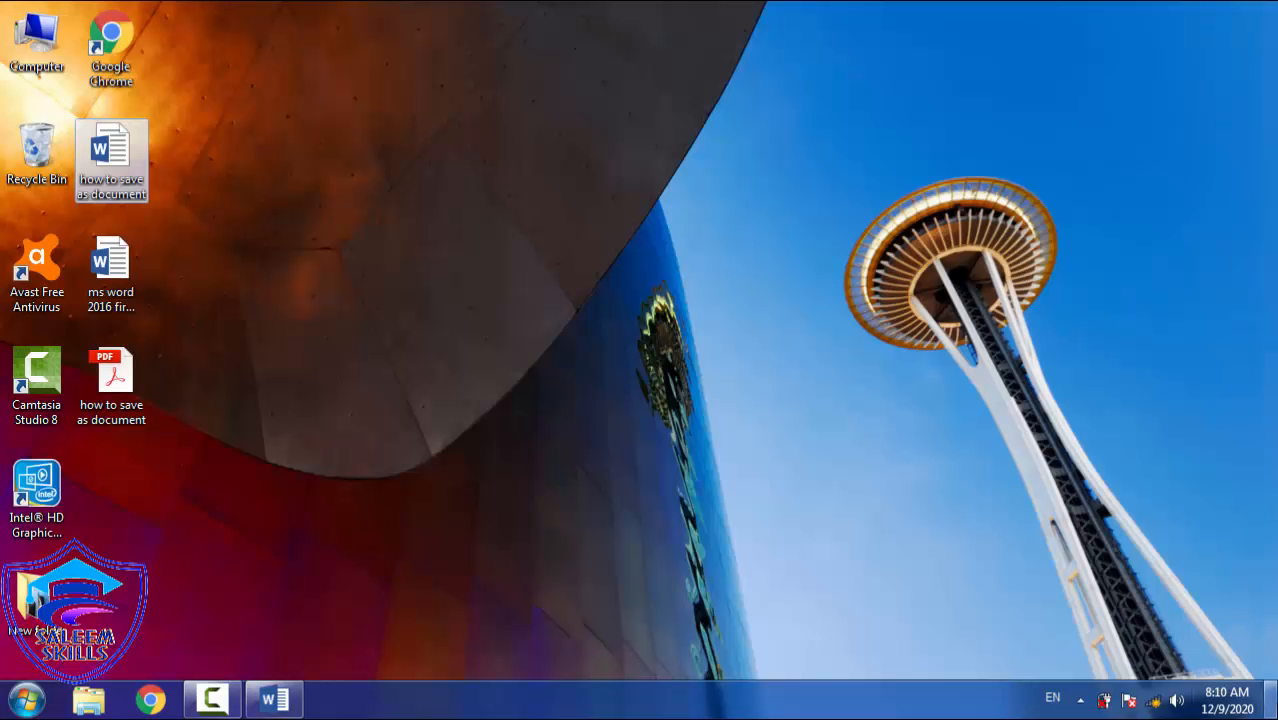
left_click(104, 388)
double_click(104, 388)
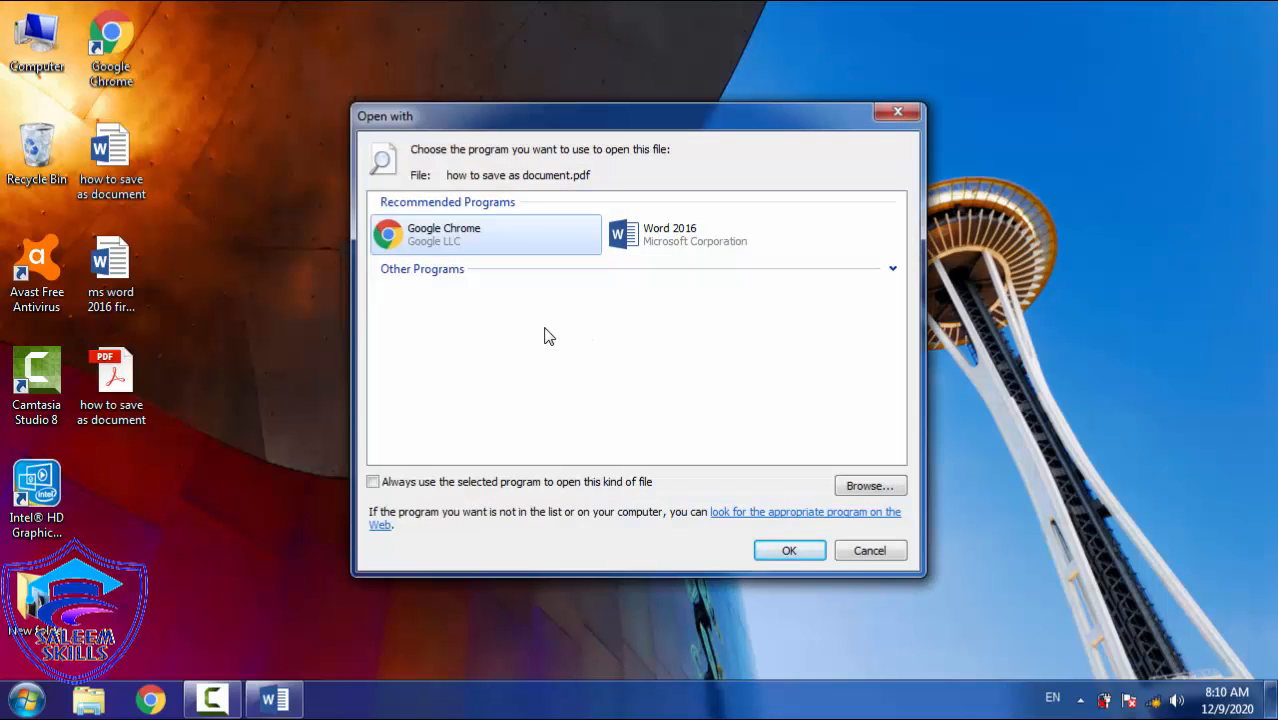
left_click(862, 550)
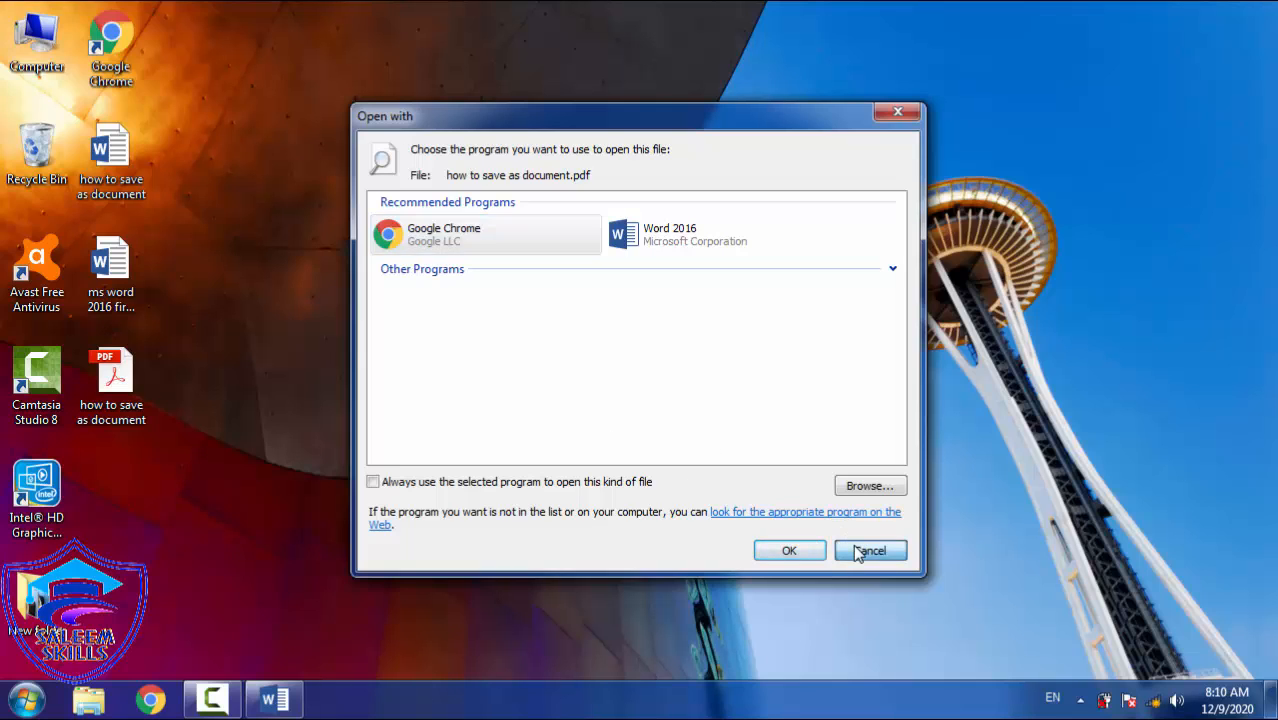
Search the installed programs for "acrobat" and launch Acrobat Reader DC.
left_click(26, 700)
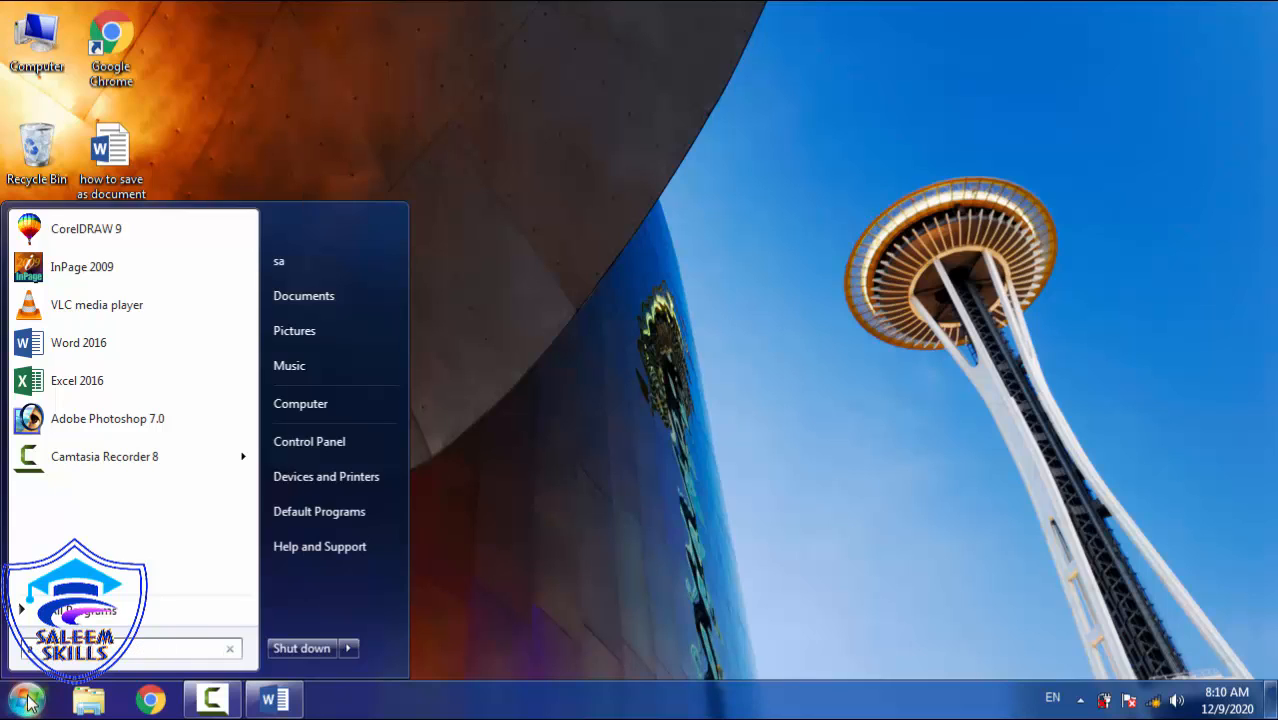
type("acrobat")
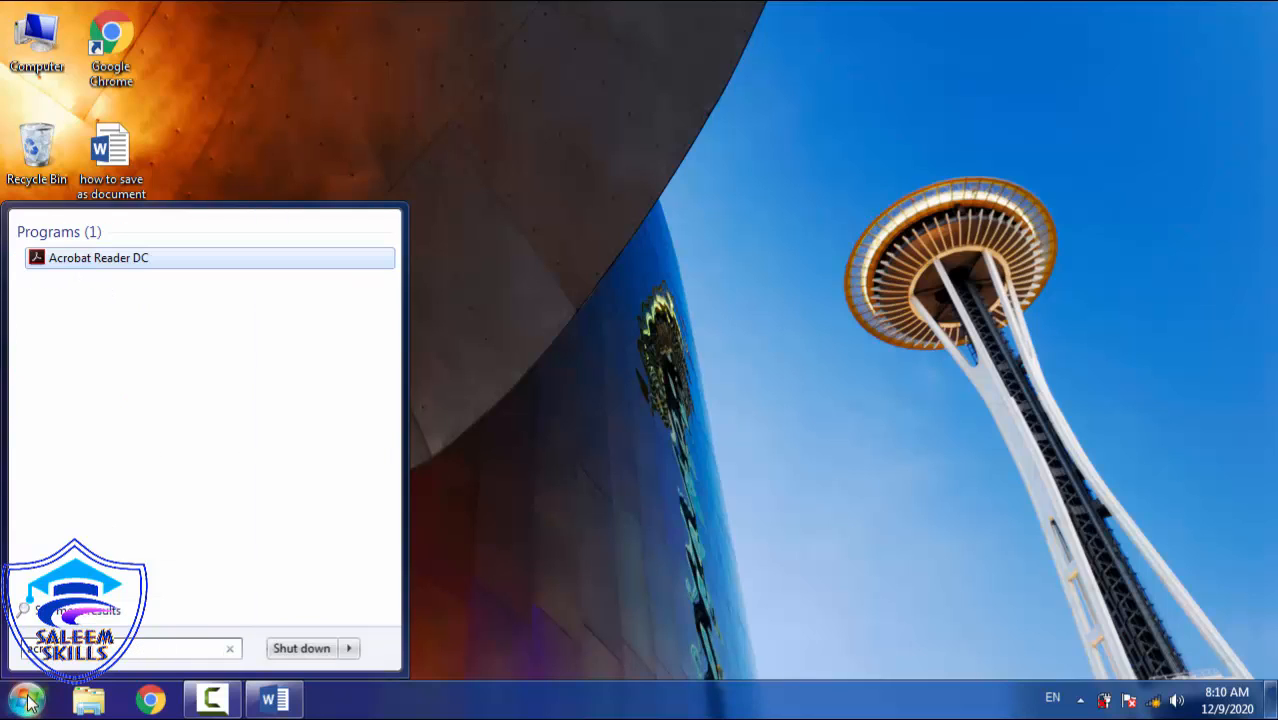
left_click(121, 268)
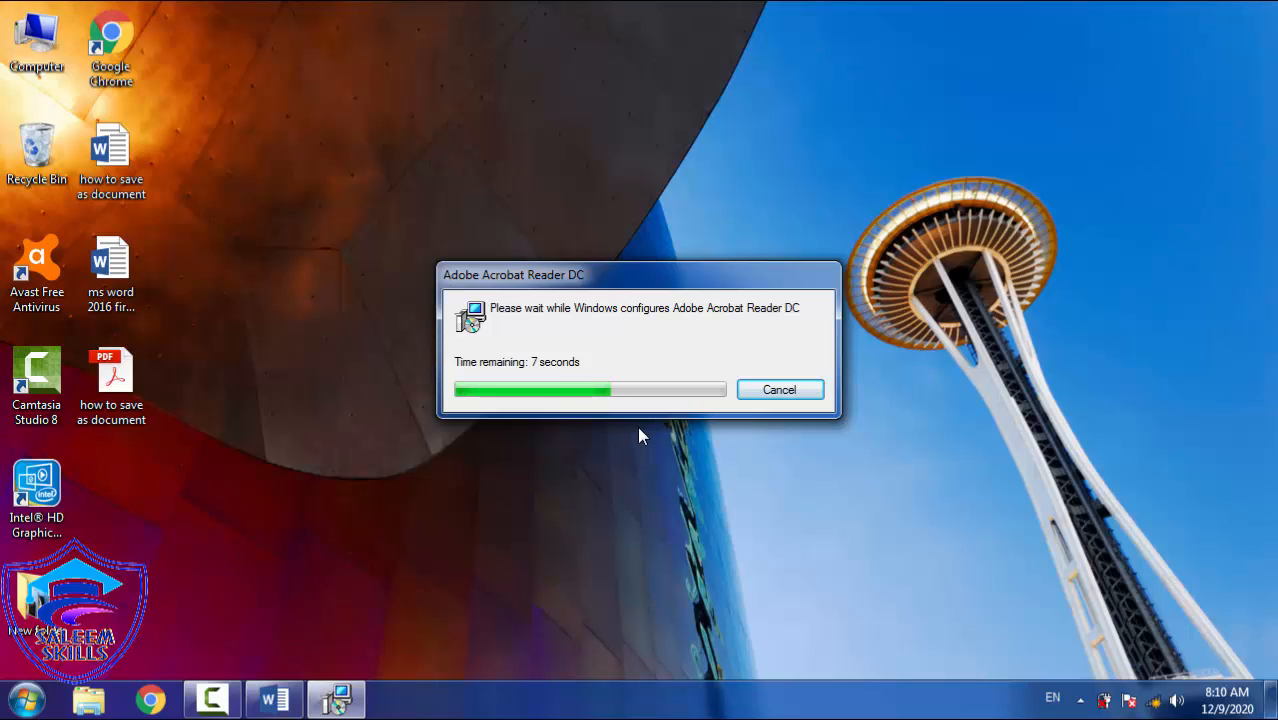
Switch back to Word and view the Account page and the general Word Options, closing them without changes.
left_click(278, 703)
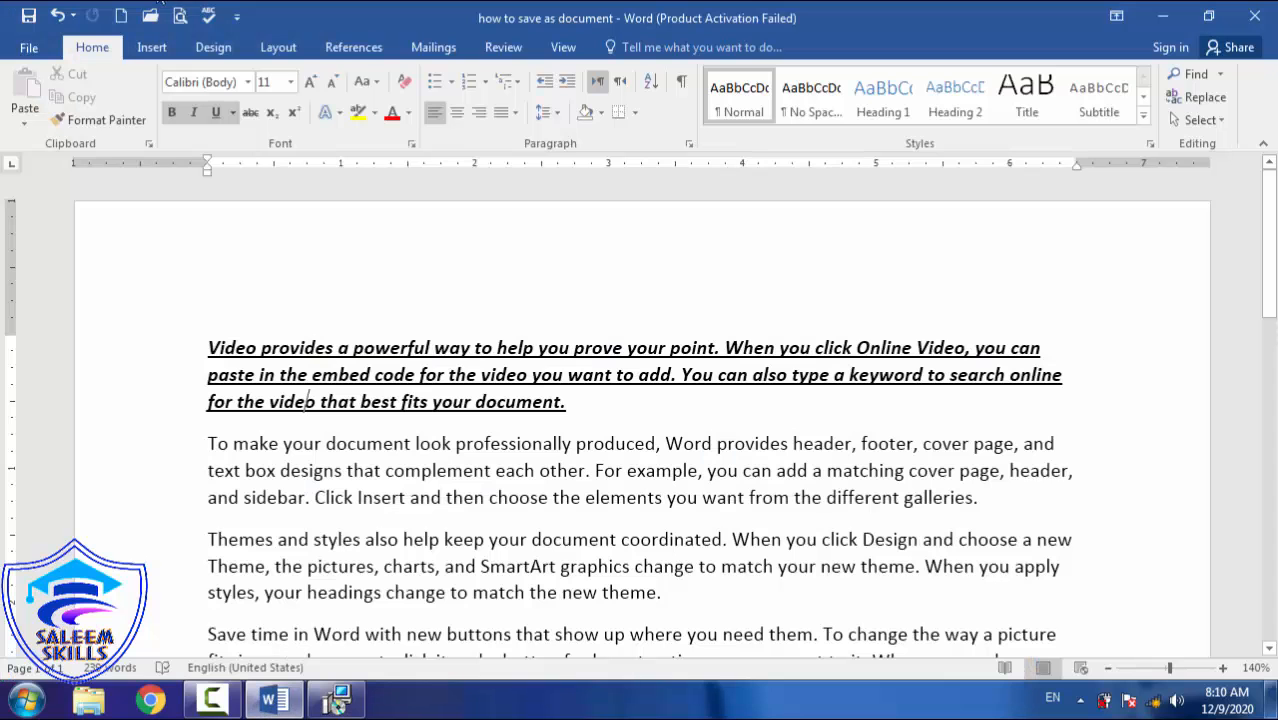
left_click(29, 48)
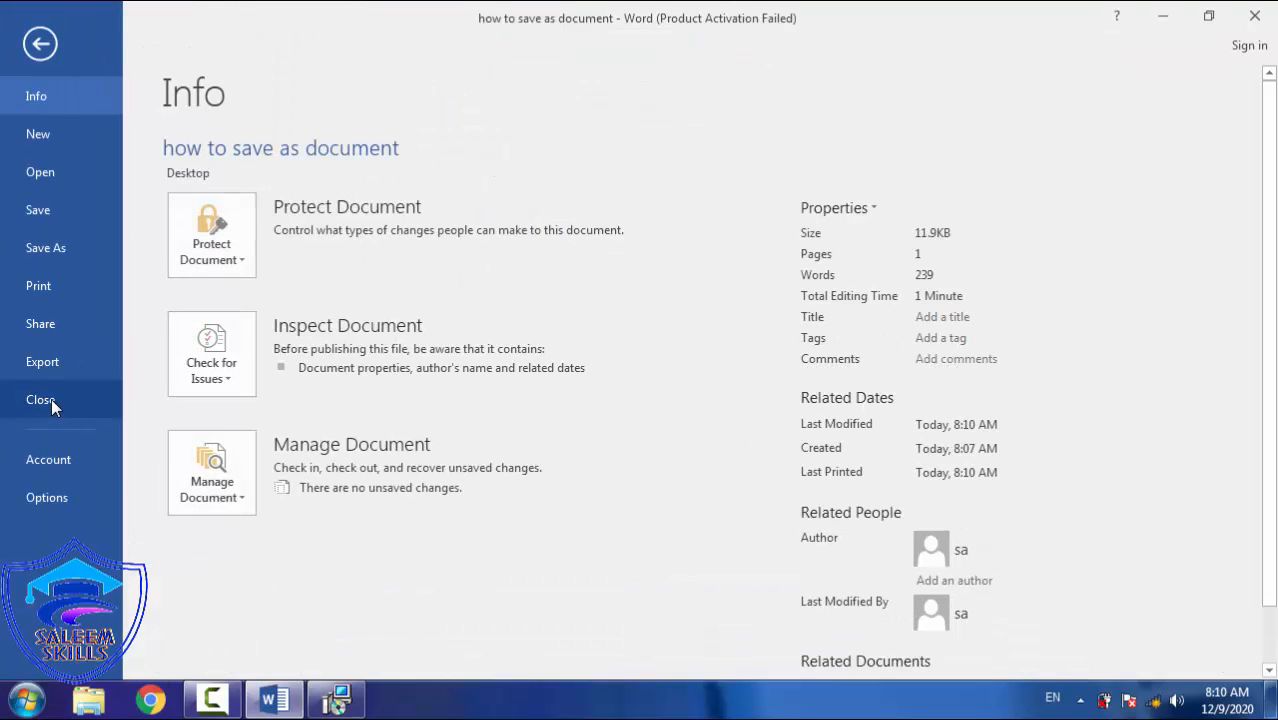
left_click(60, 467)
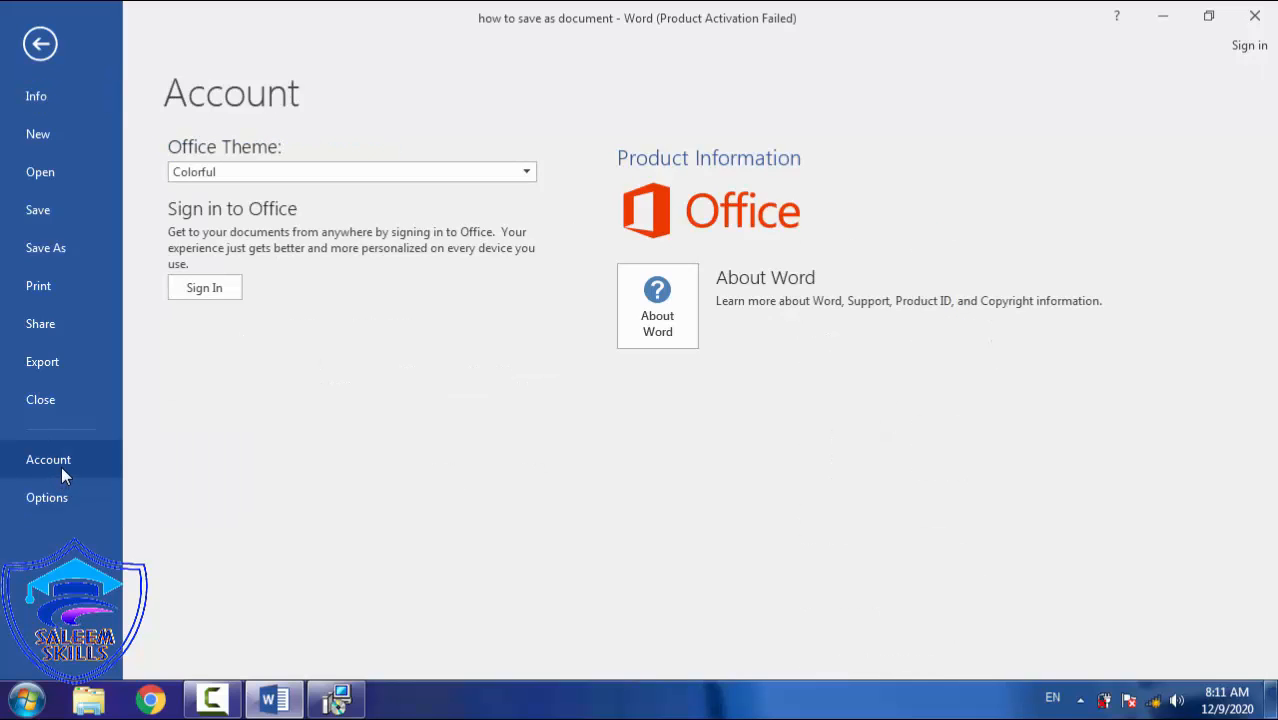
key("Escape")
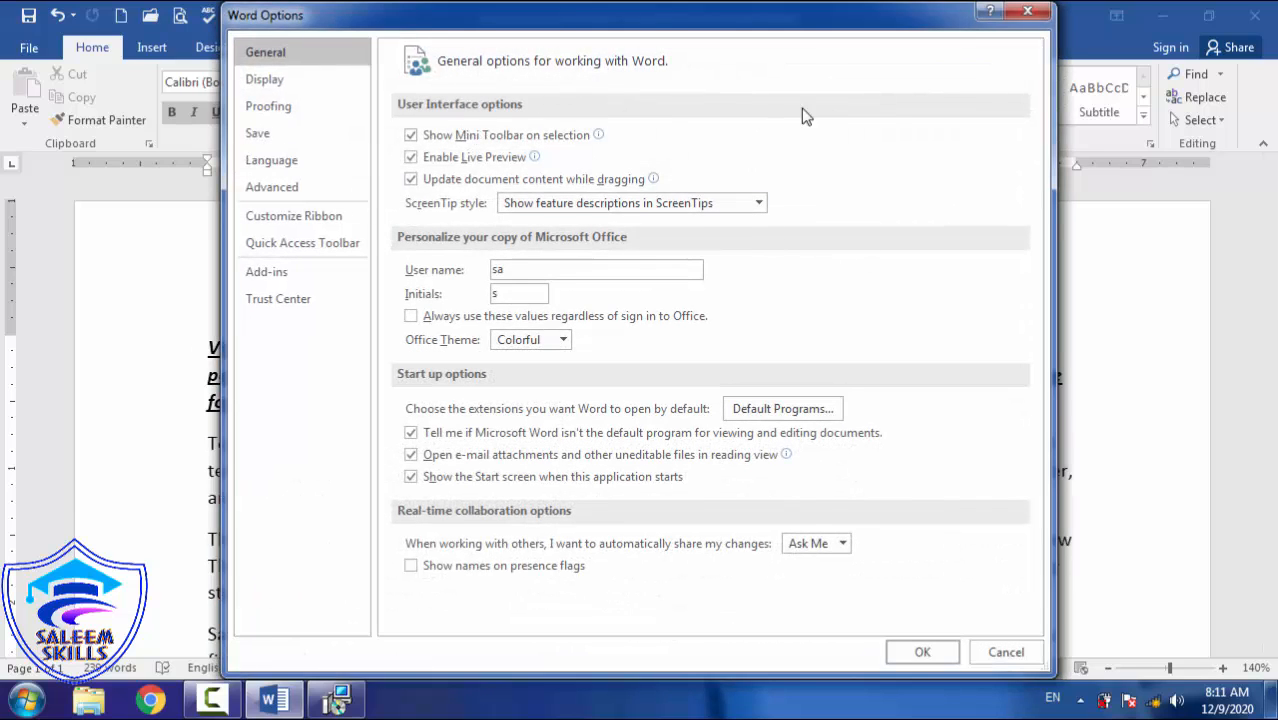
left_click(1030, 14)
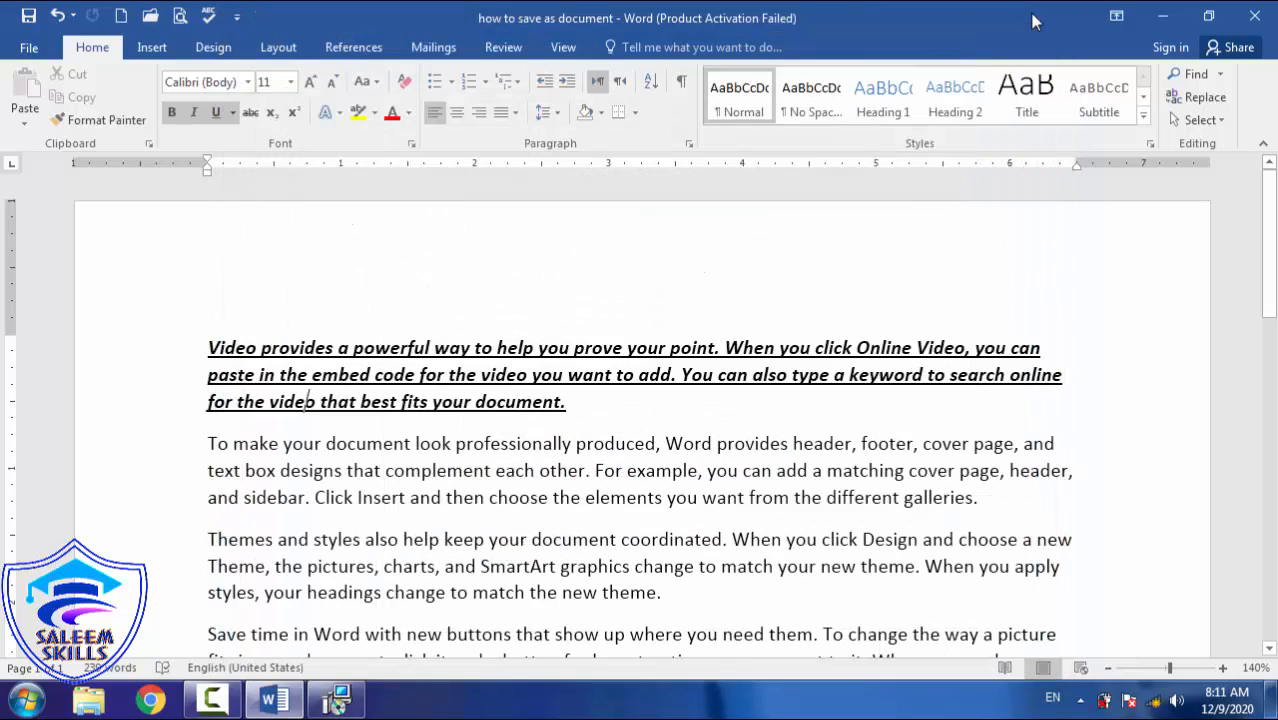
left_click(41, 51)
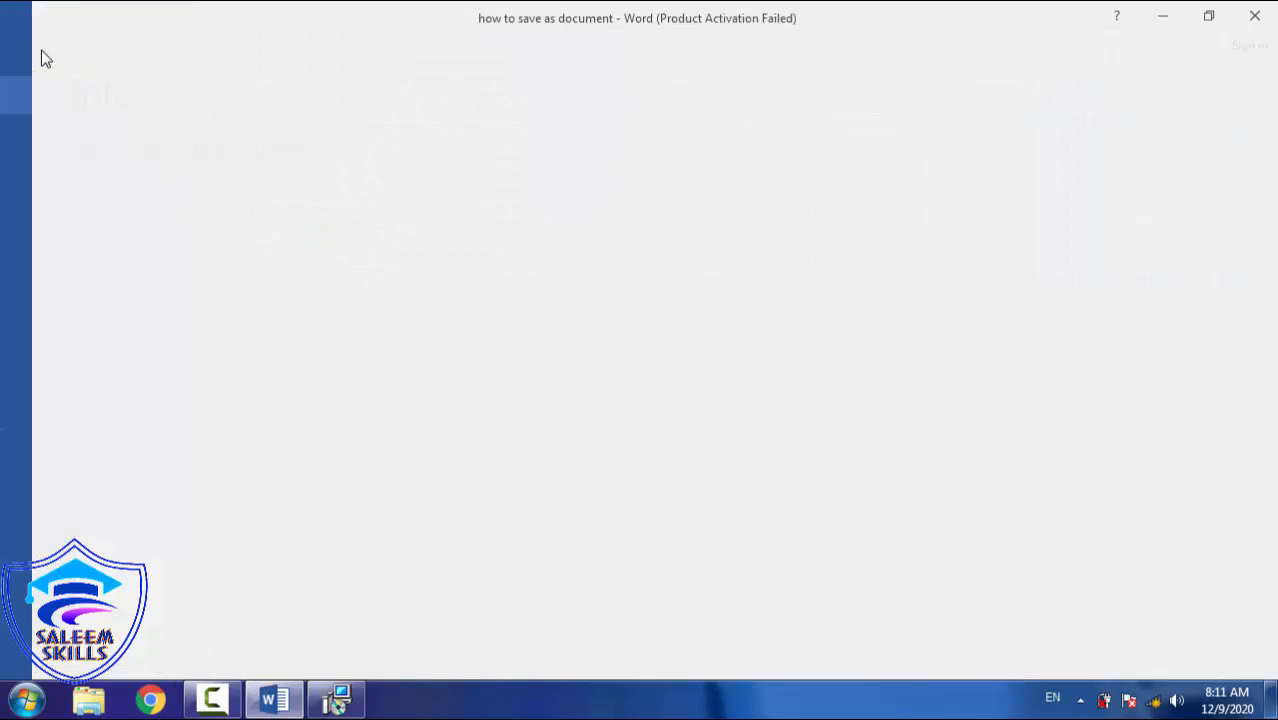
left_click(41, 49)
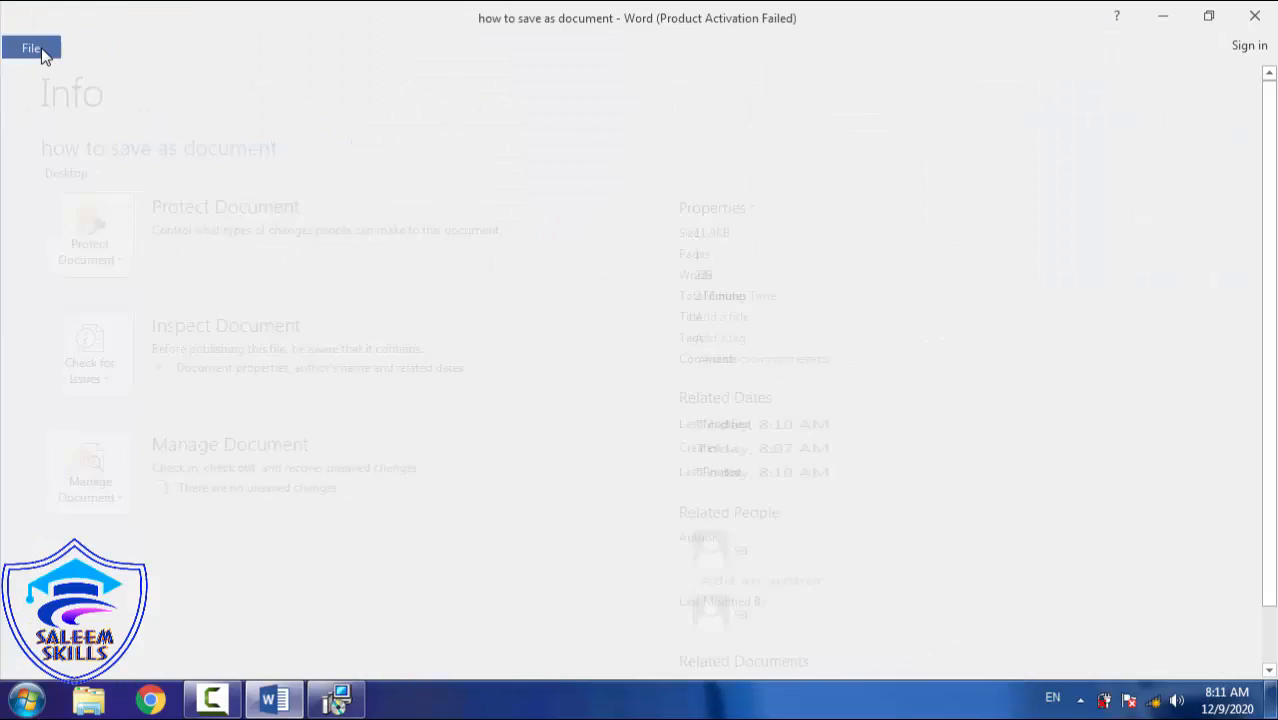
left_click(41, 48)
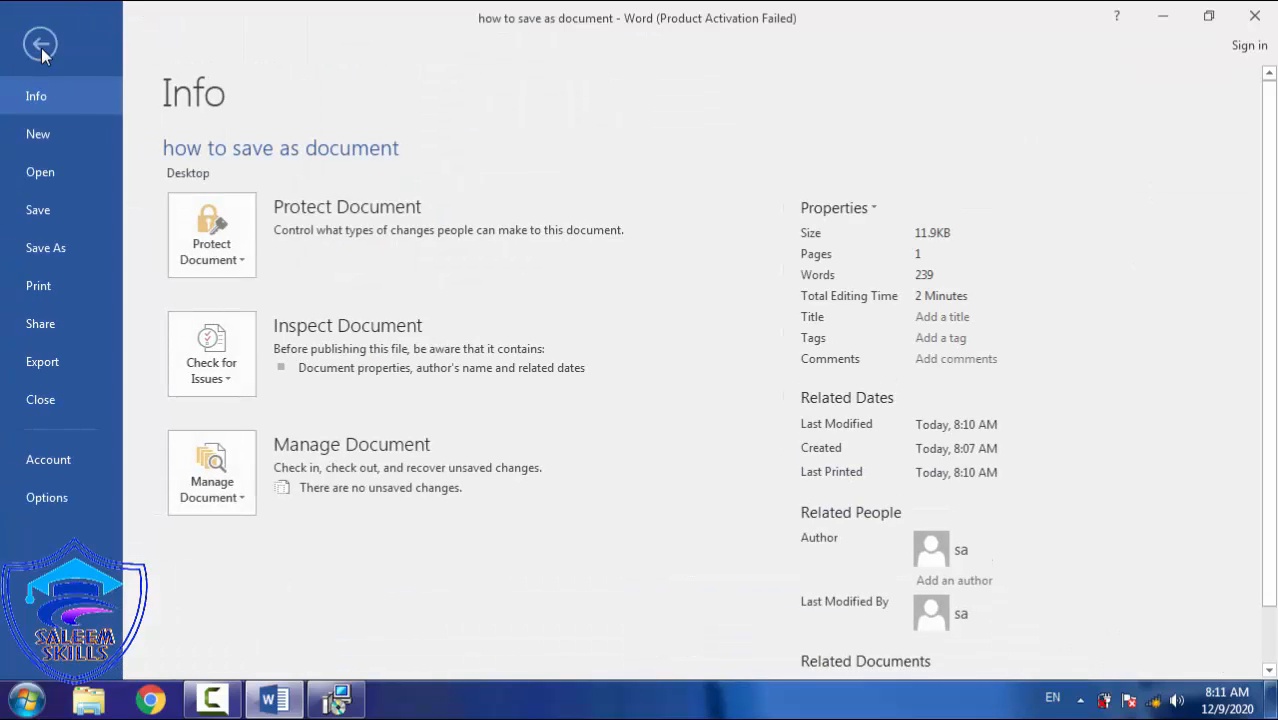
left_click(41, 48)
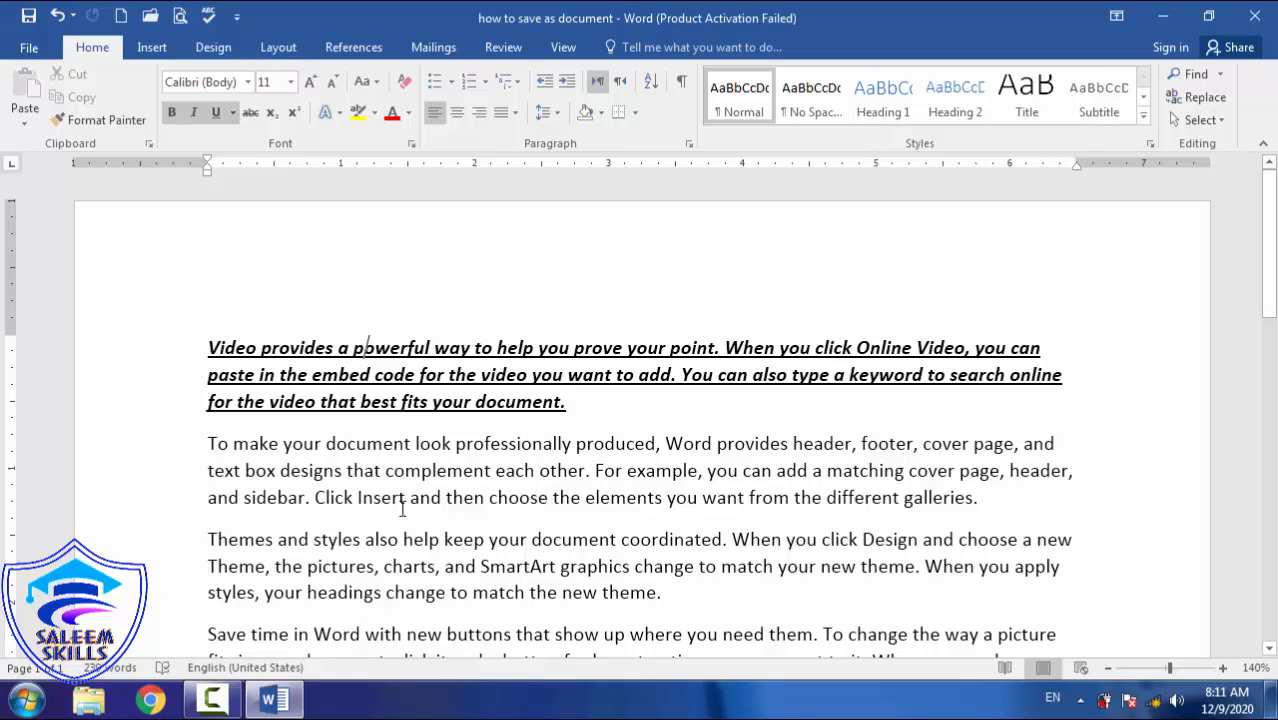
Minimize the Word document window and bring Adobe Acrobat Reader DC into view.
left_click(277, 708)
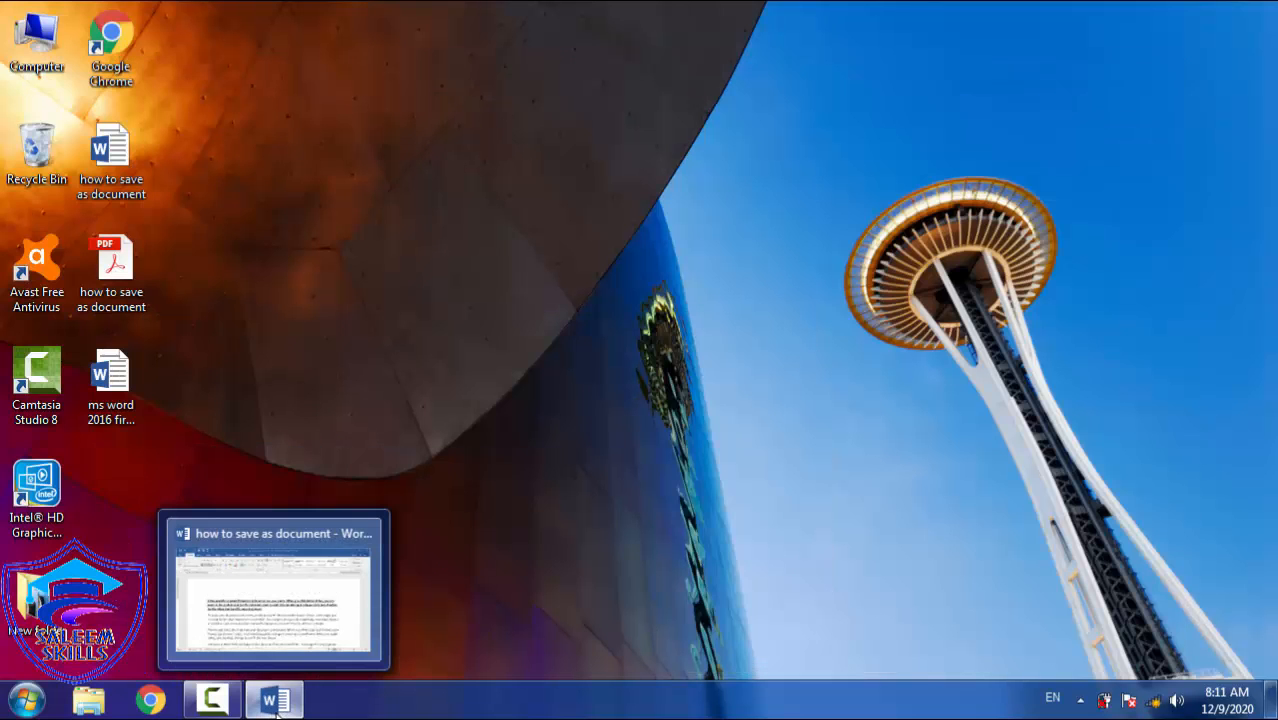
left_click(277, 708)
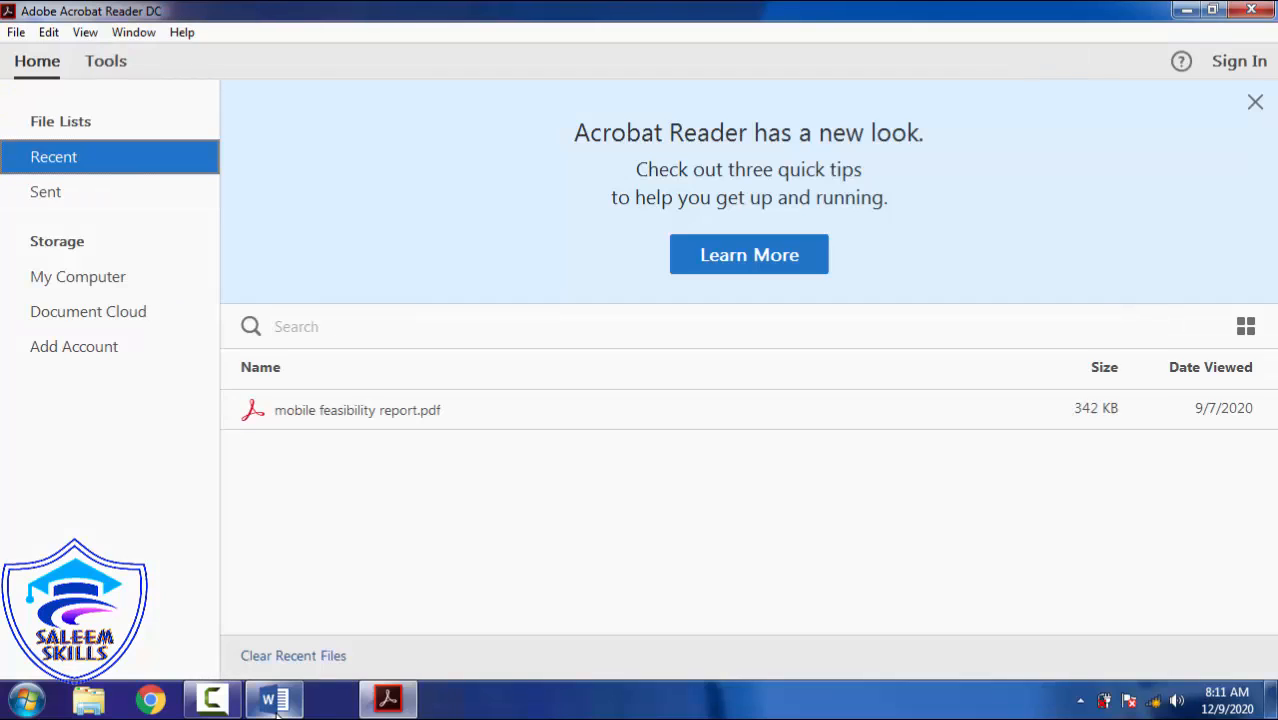
left_click(277, 705)
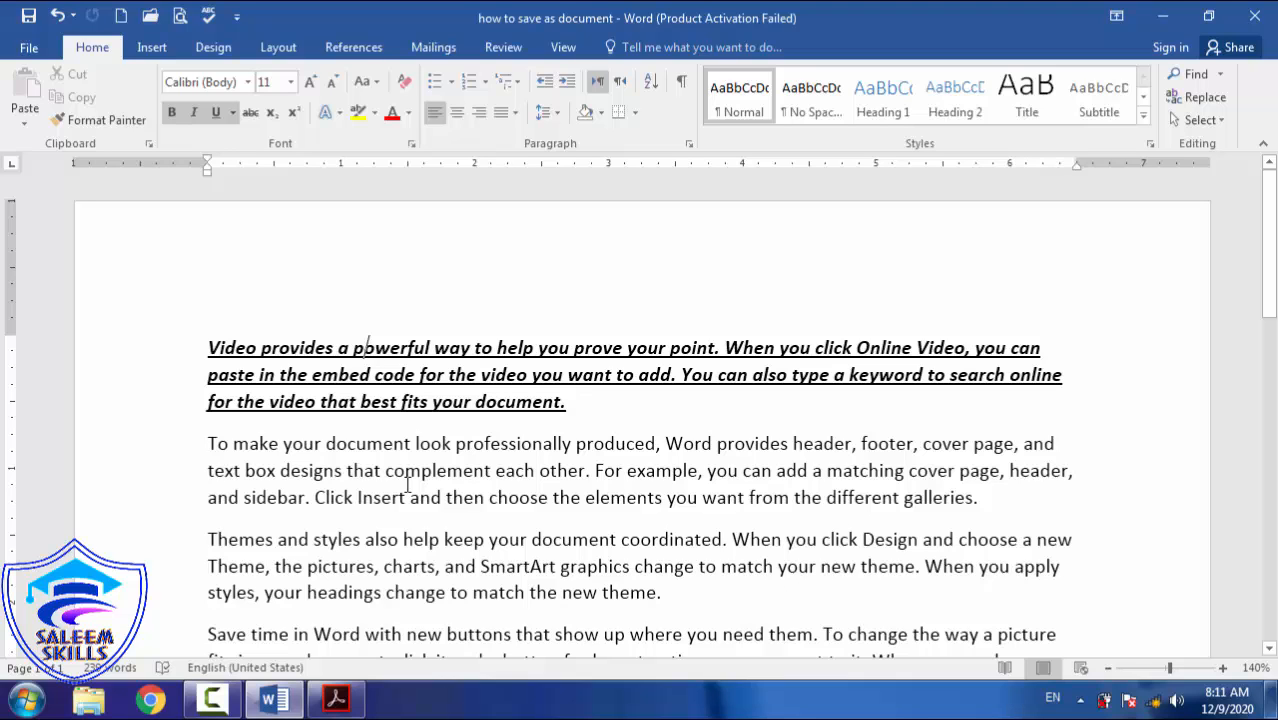
left_click(1163, 16)
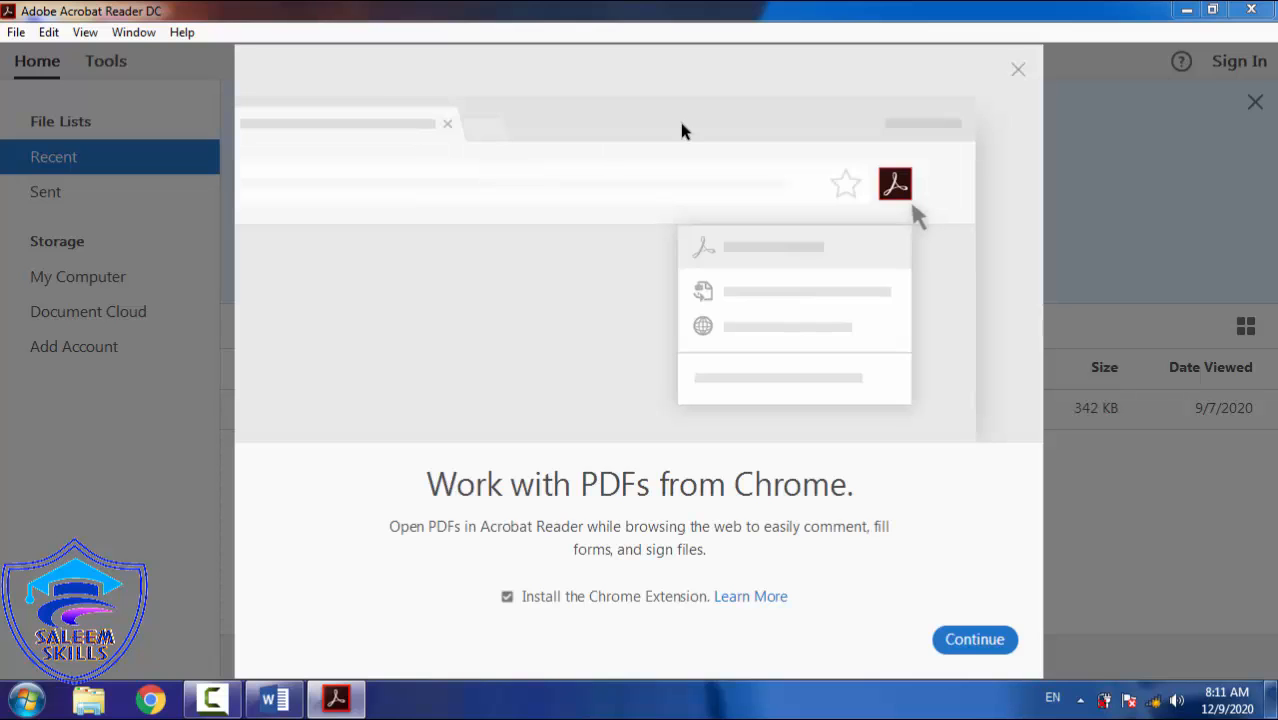